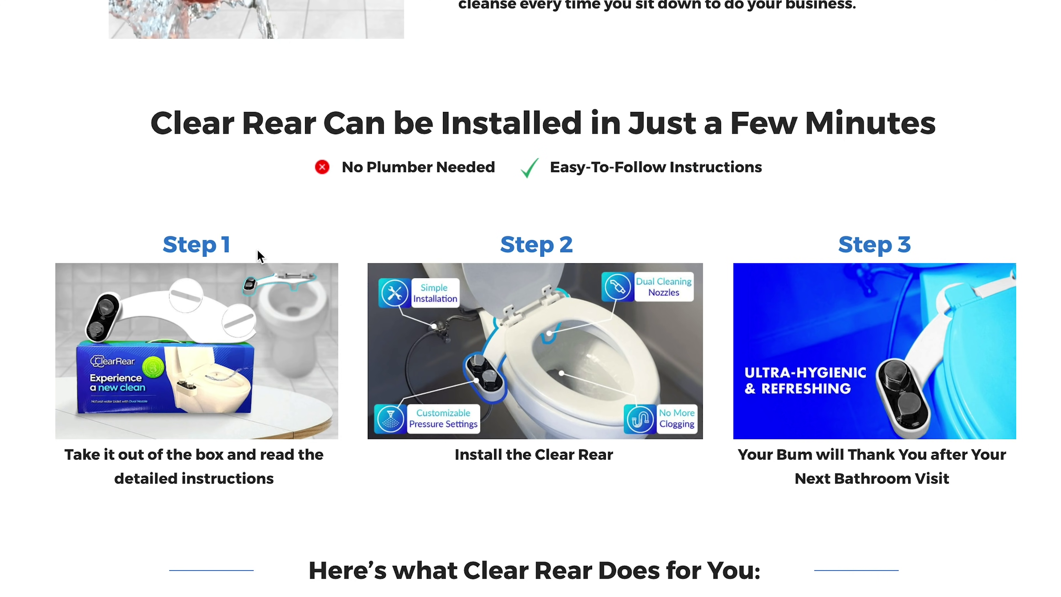
Step: Review the Clear Rear page's three installation steps and its "Here's what Clear Rear Does for You" benefit list
drag(518, 247, 1008, 238)
scroll(840, 292, down, 10)
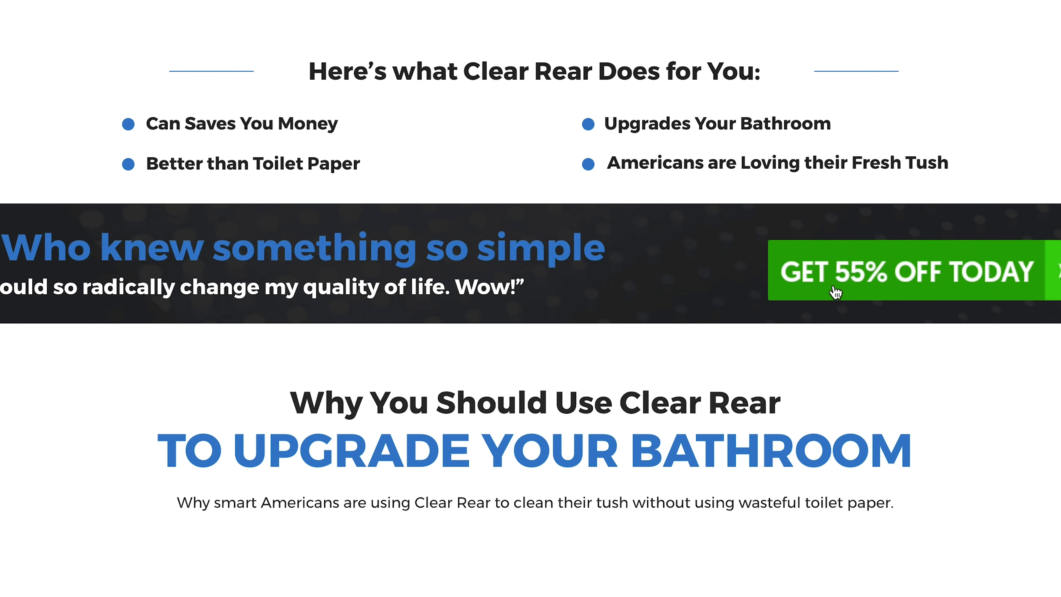
scroll(555, 314, down, 2)
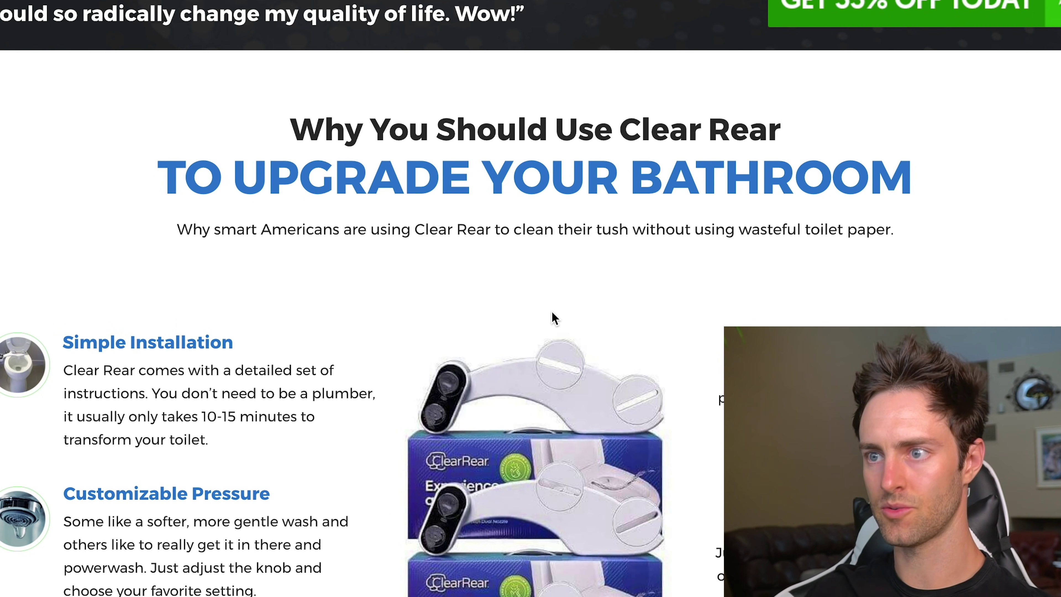
scroll(535, 173, up, 8)
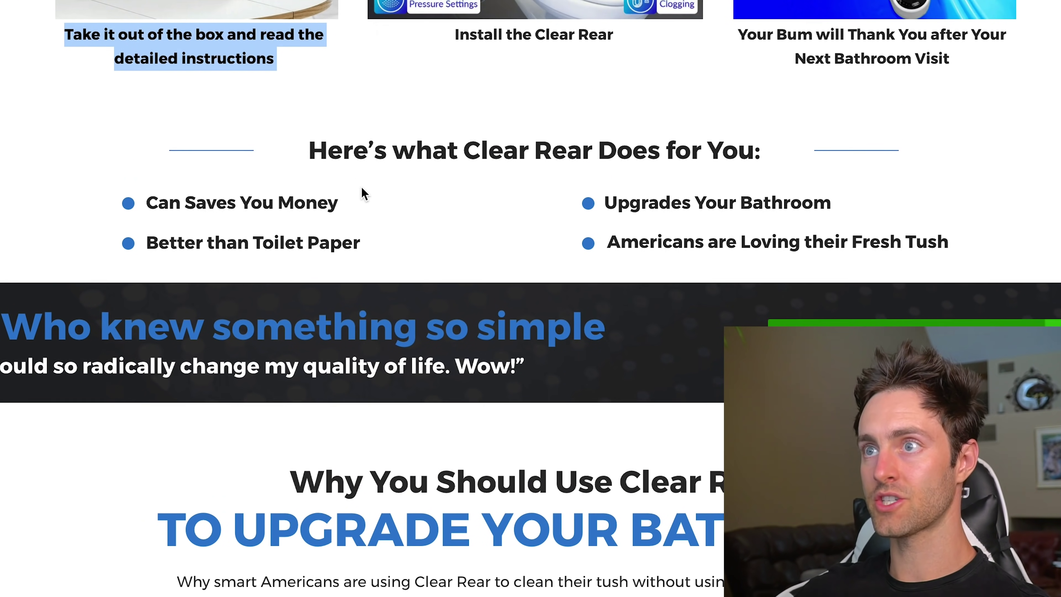
drag(343, 154, 568, 155)
drag(182, 203, 284, 212)
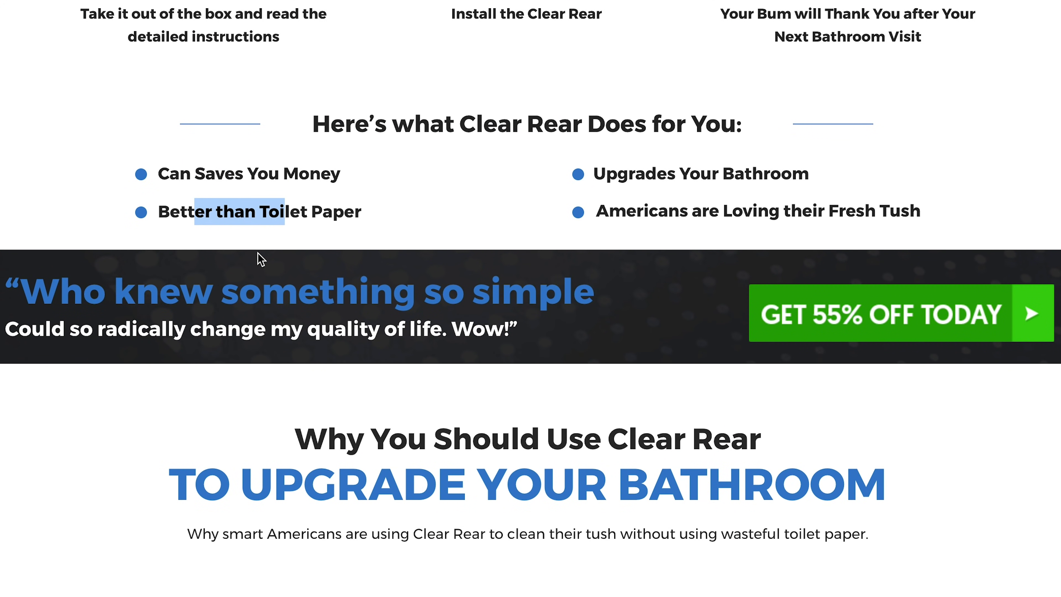
drag(607, 175, 741, 177)
drag(625, 215, 729, 213)
Step: Examine the features under "Why You Should Use Clear Rear to Upgrade Your Bathroom", including the ladies' option and money savings
scroll(508, 252, down, 5)
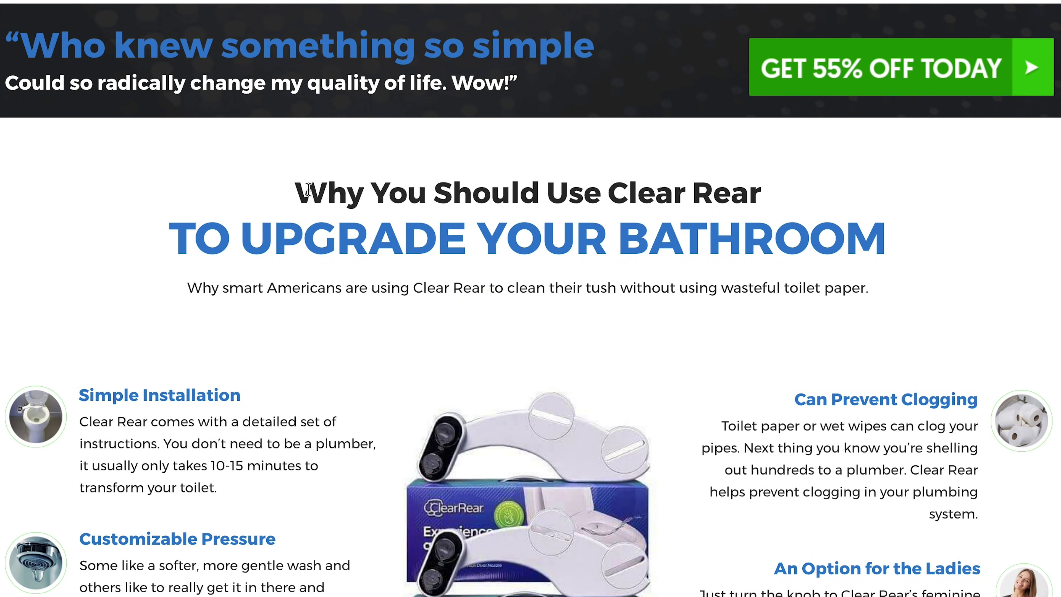
scroll(308, 189, down, 6)
drag(787, 262, 927, 252)
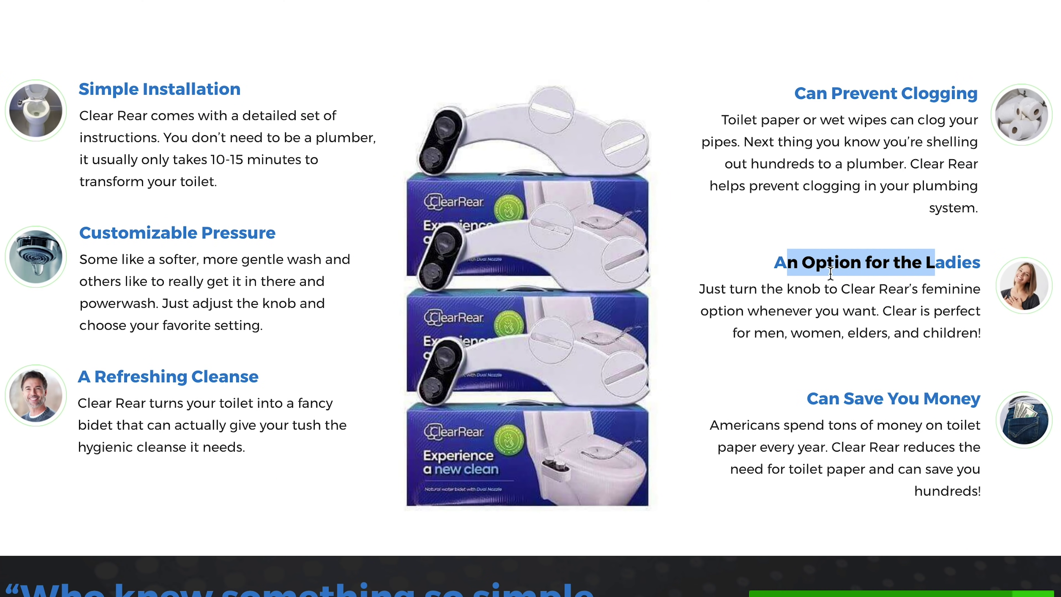
drag(828, 398, 928, 396)
scroll(303, 232, down, 15)
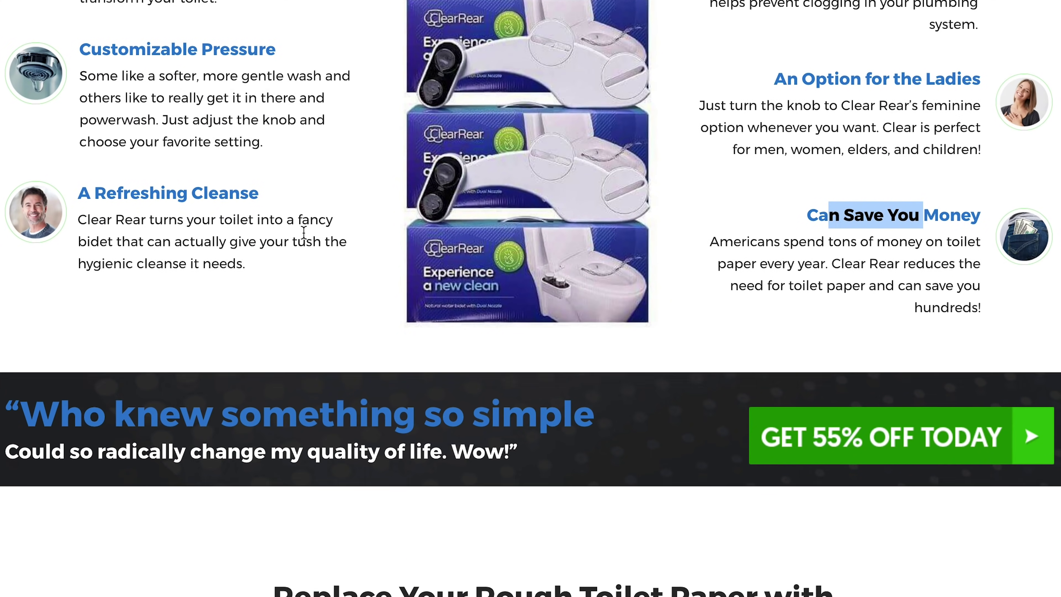
scroll(304, 232, down, 2)
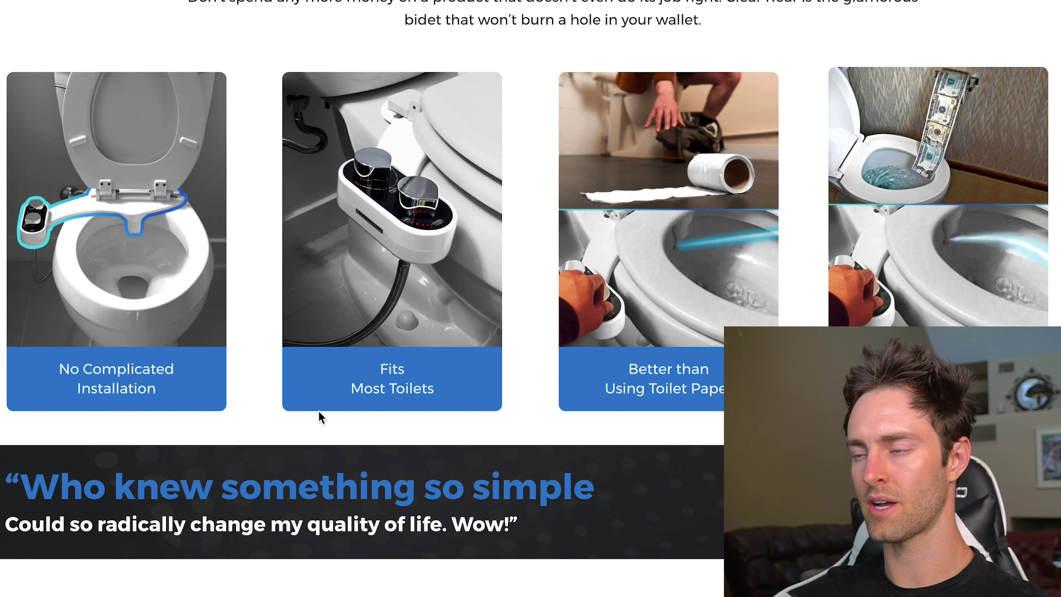
Step: Examine the Clear Rear page's comparison table, frequently asked questions and 30-day satisfaction guarantee, and return to the headline section
scroll(319, 414, down, 4)
scroll(892, 337, down, 20)
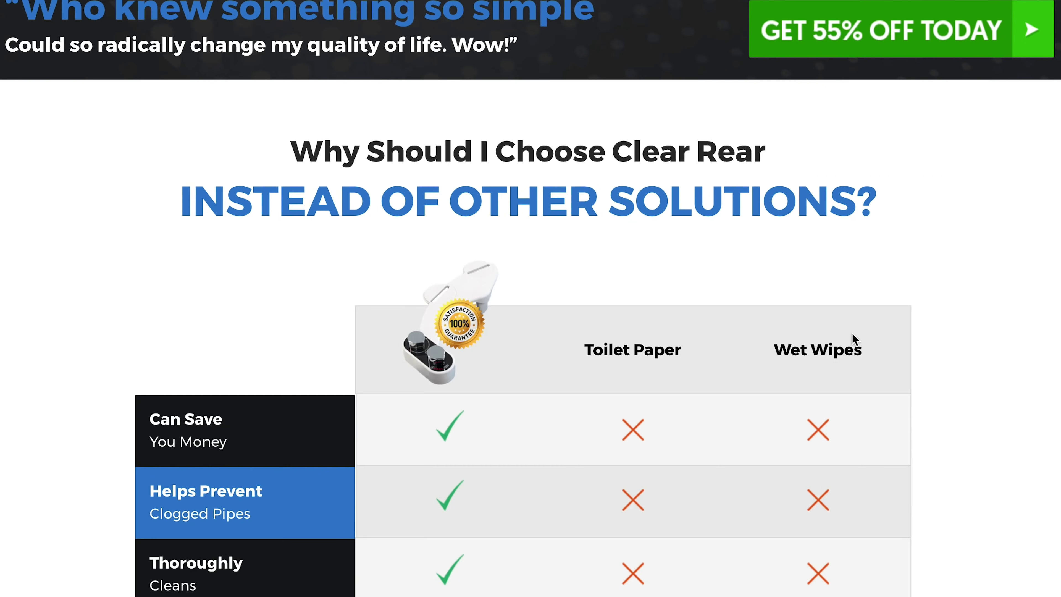
scroll(790, 303, down, 15)
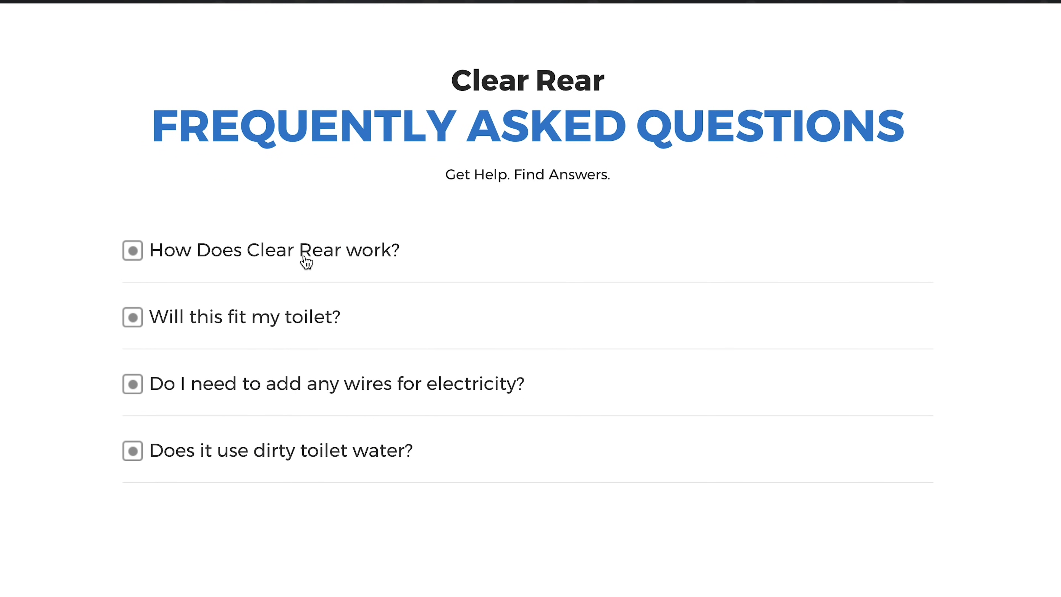
scroll(376, 315, down, 7)
scroll(409, 361, up, 7)
scroll(401, 370, down, 7)
drag(137, 432, 435, 434)
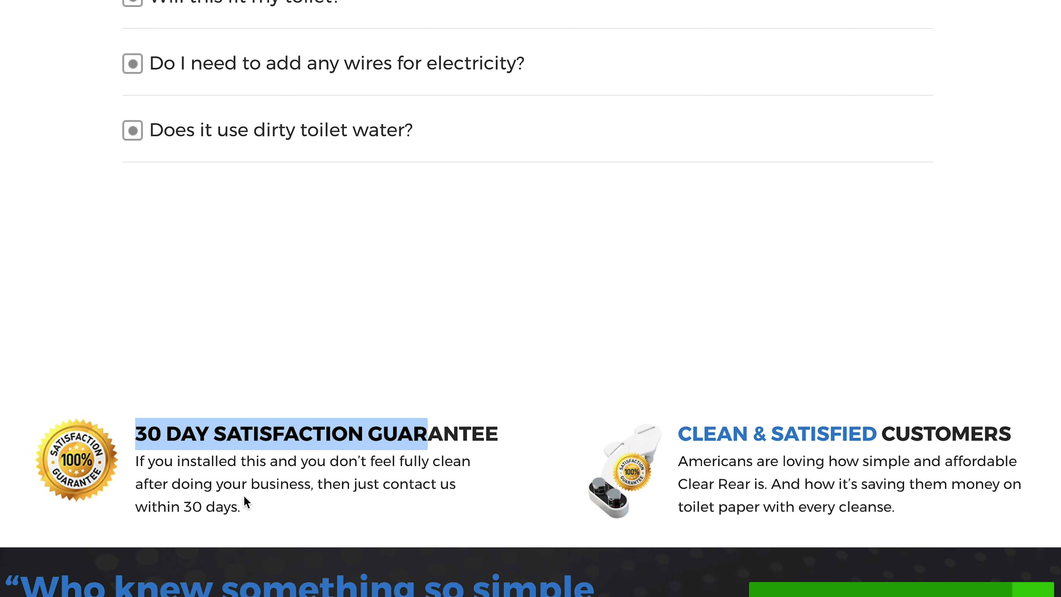
scroll(522, 437, up, 10)
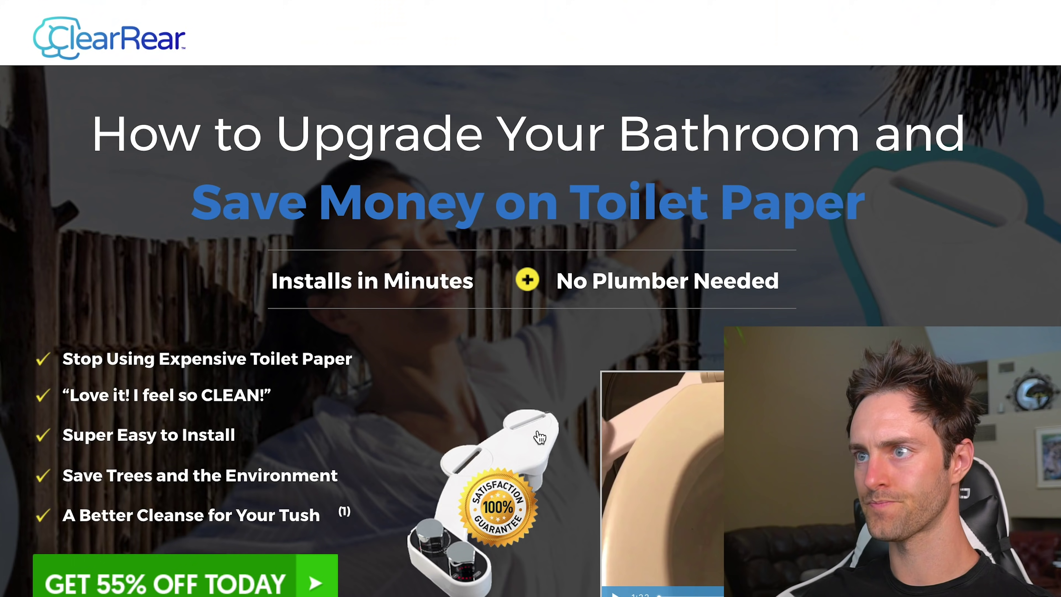
scroll(539, 437, down, 1)
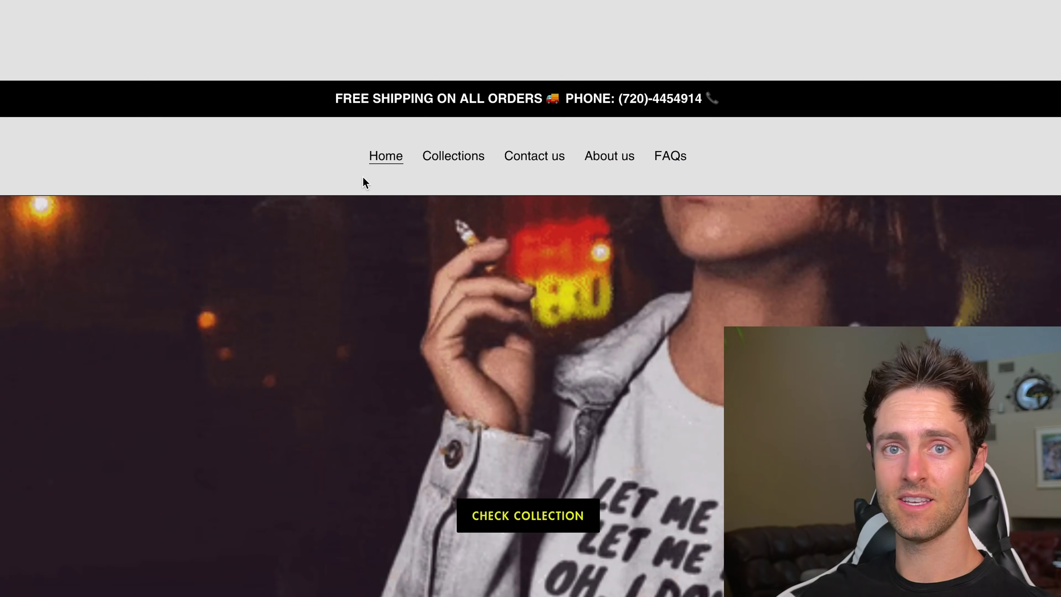
Step: Review the T-shirt store's home page, from its hero banner and navigation through the T-Shirt Collection products
scroll(362, 180, down, 2)
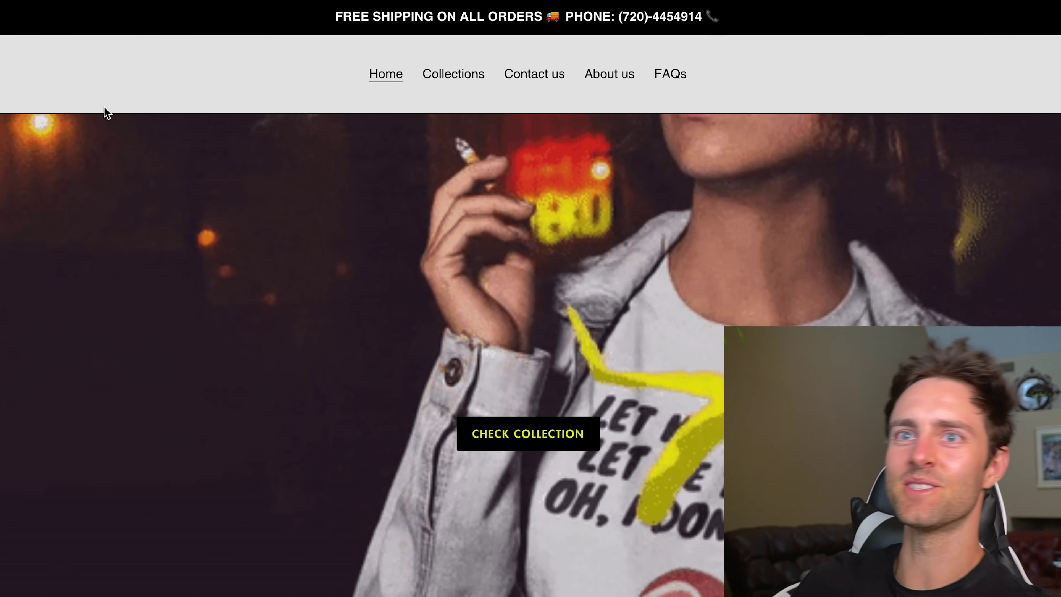
scroll(153, 156, down, 2)
scroll(156, 162, down, 10)
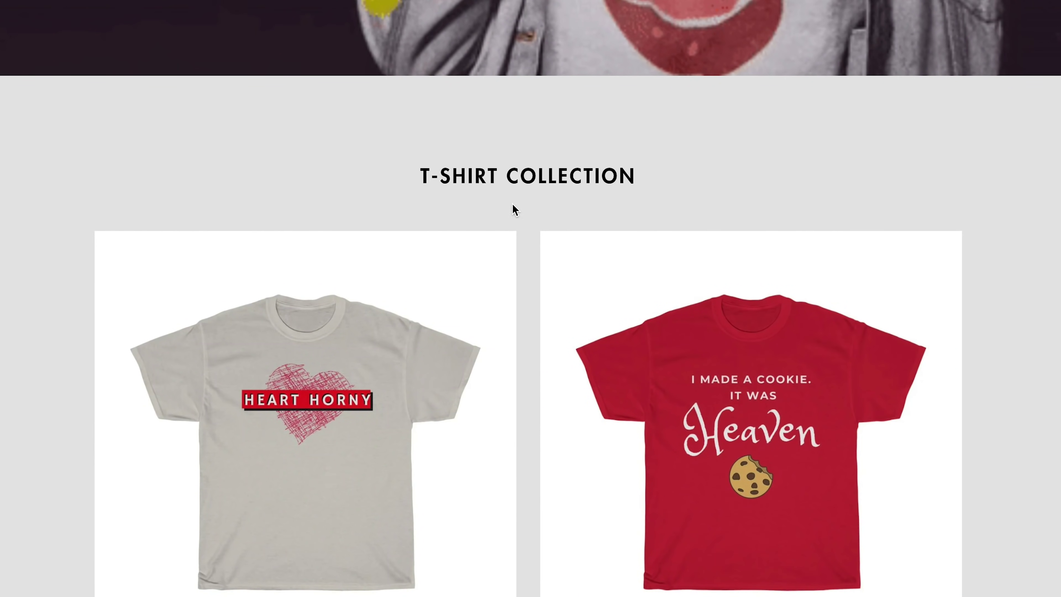
scroll(54, 155, down, 3)
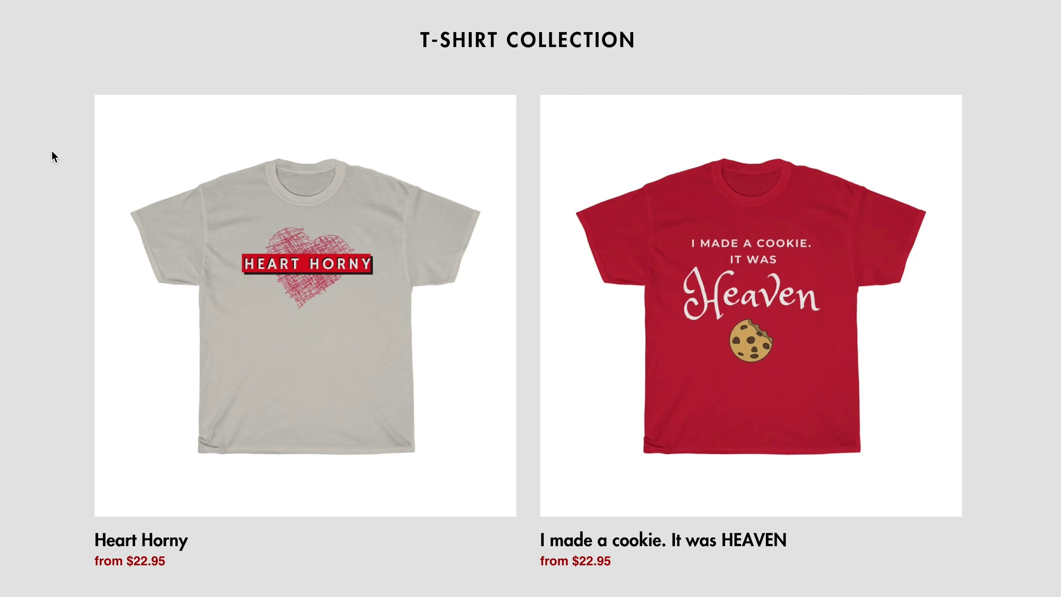
scroll(412, 109, down, 5)
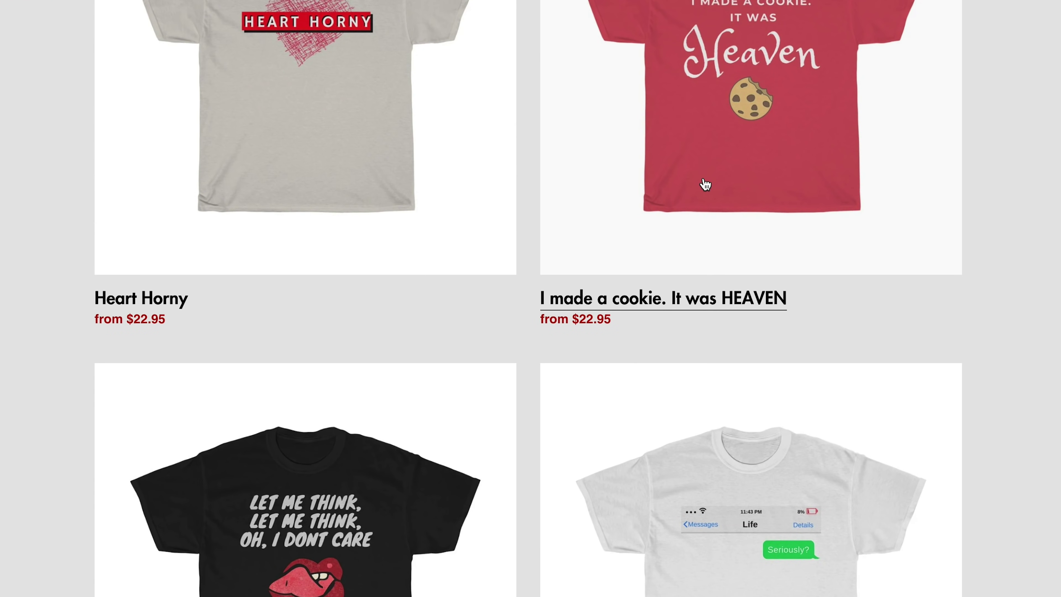
scroll(385, 307, up, 5)
scroll(375, 305, down, 10)
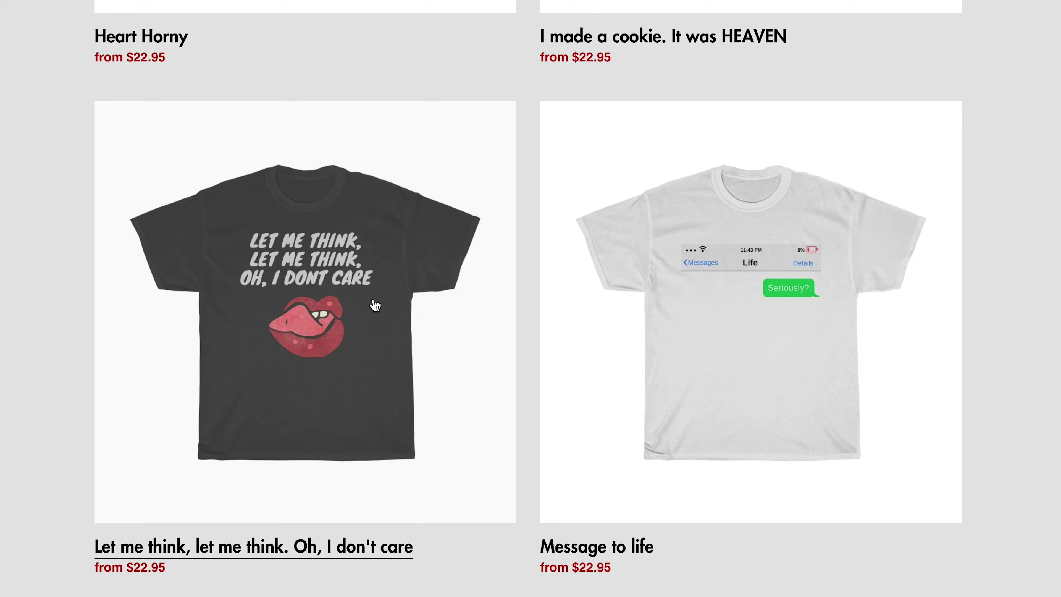
scroll(777, 301, down, 7)
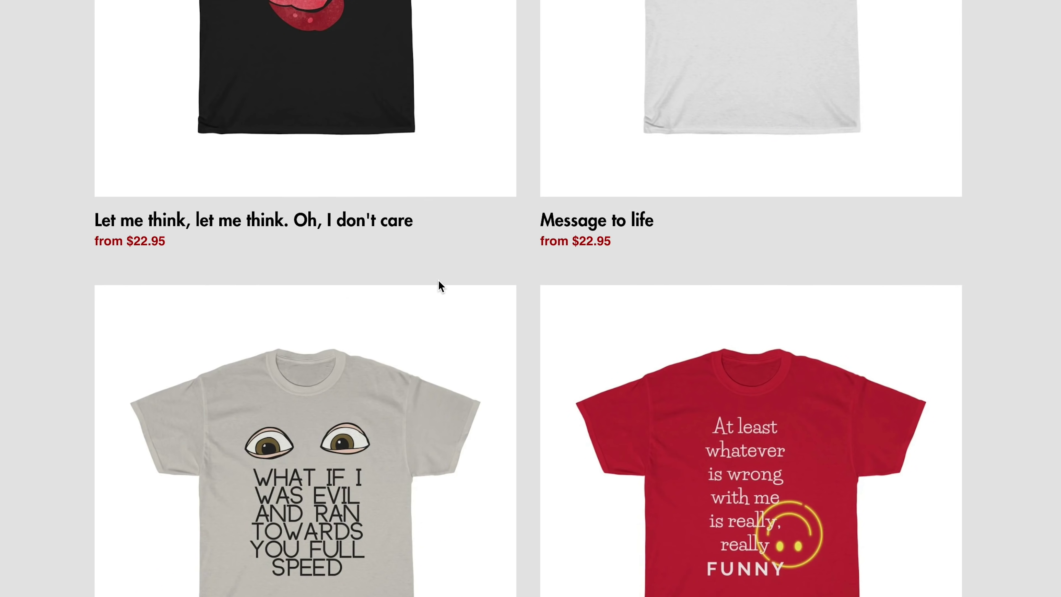
scroll(439, 284, up, 20)
scroll(440, 281, up, 10)
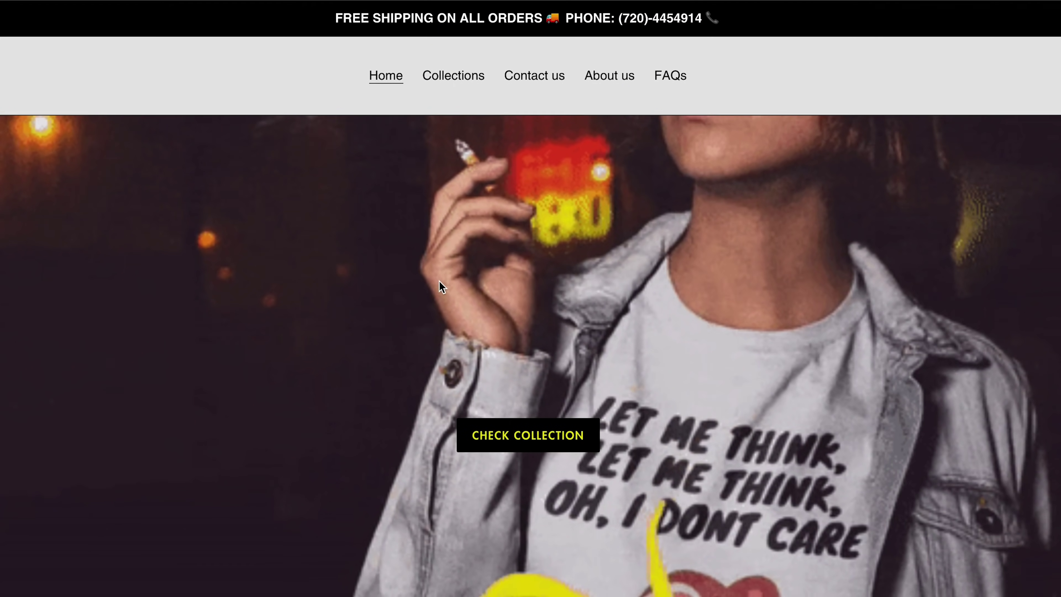
scroll(351, 322, down, 17)
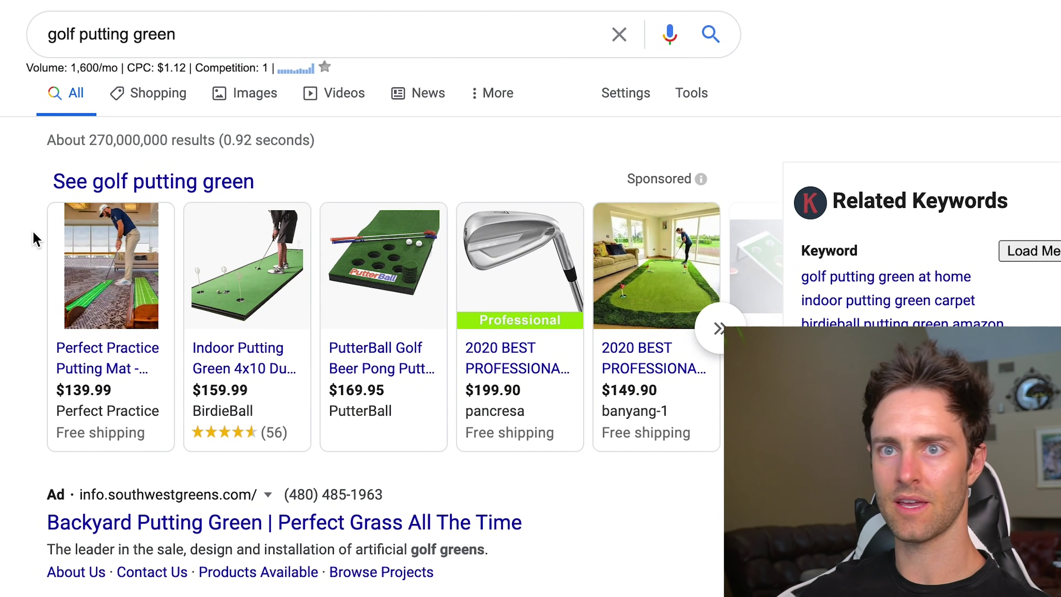
Step: Look over the golf putting green search results, the Original Waldorf Rocker Board page and the FeetUp Trainer product page
mouse_move(135, 265)
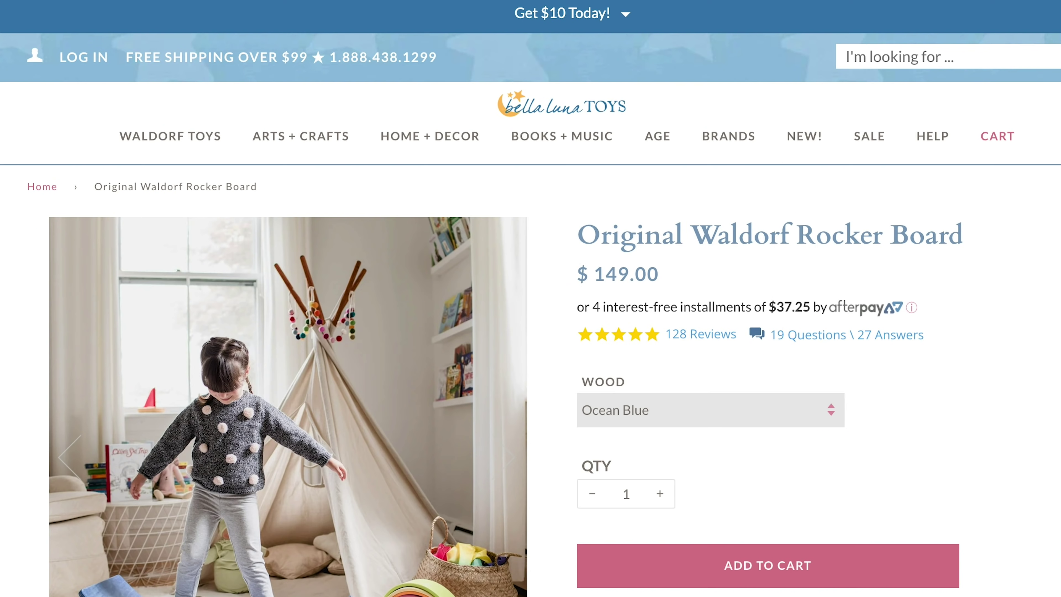
scroll(310, 384, down, 5)
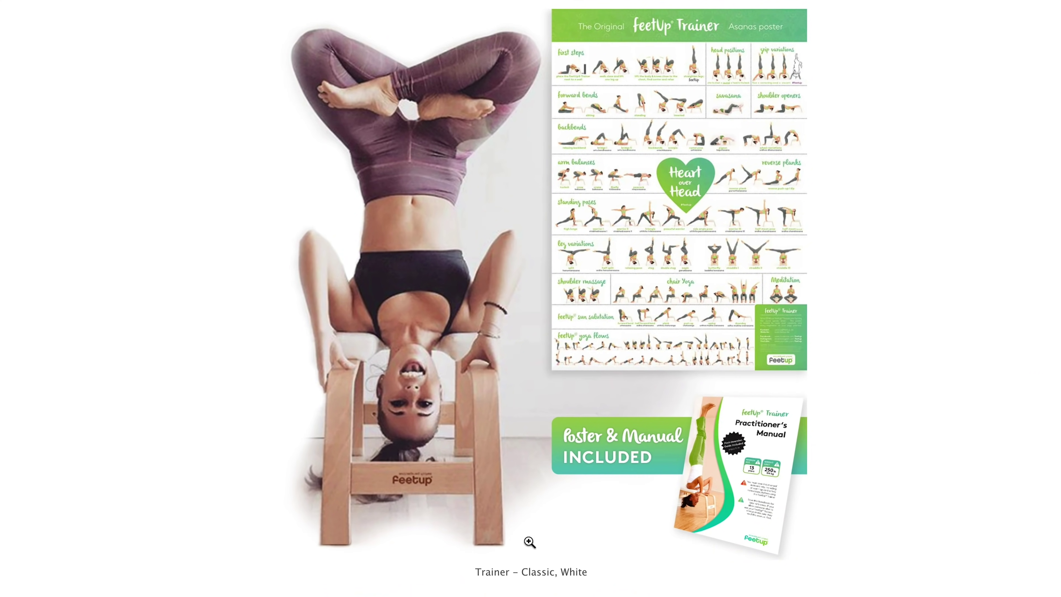
scroll(1026, 469, down, 10)
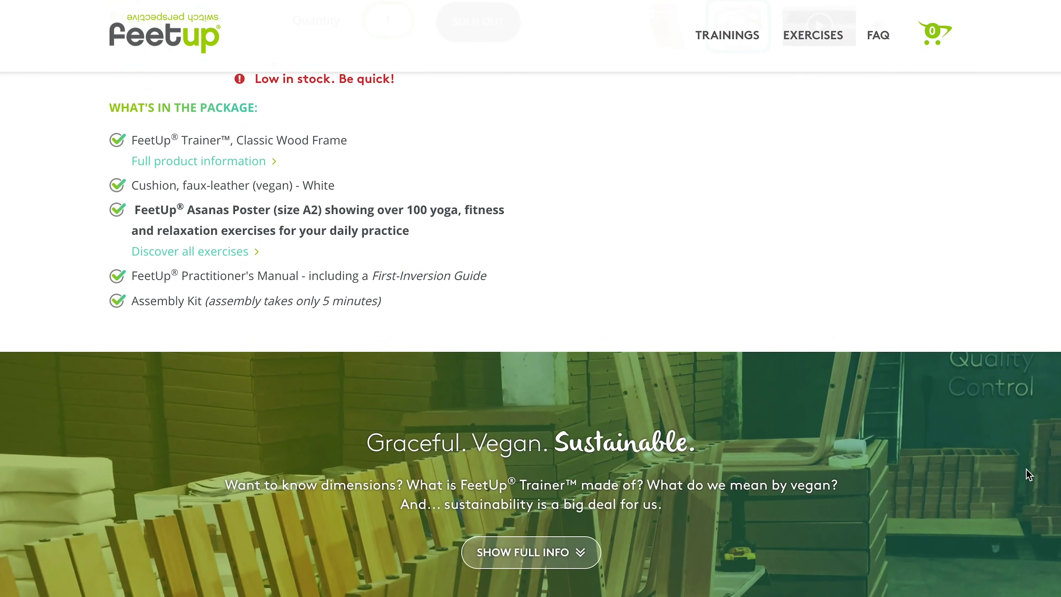
scroll(1027, 474, down, 12)
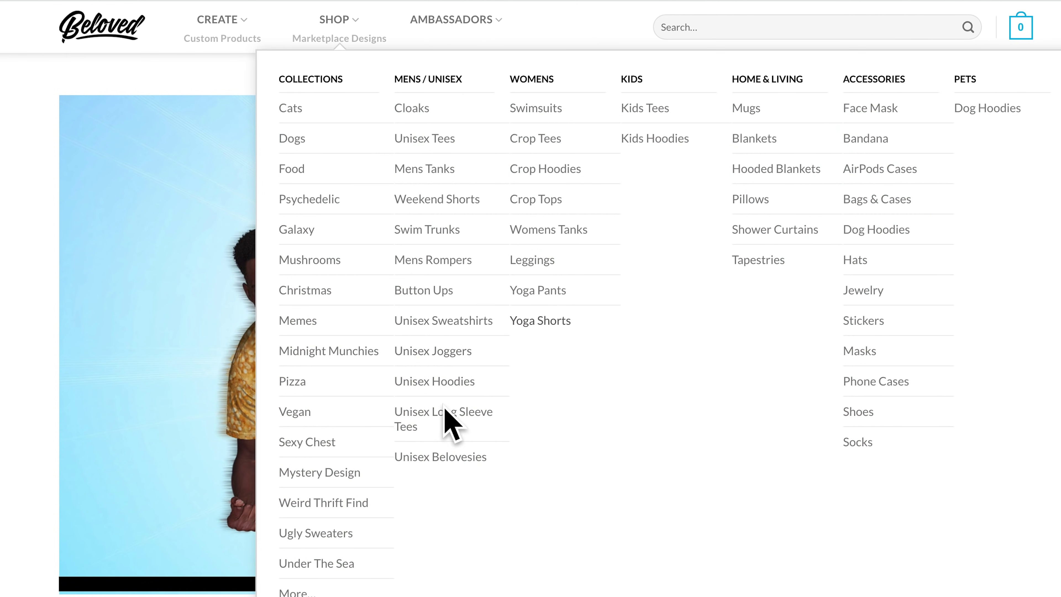
Step: Browse the Beloved store's home page, covering its custom product banners, flash sale and swimwear categories
scroll(362, 356, down, 5)
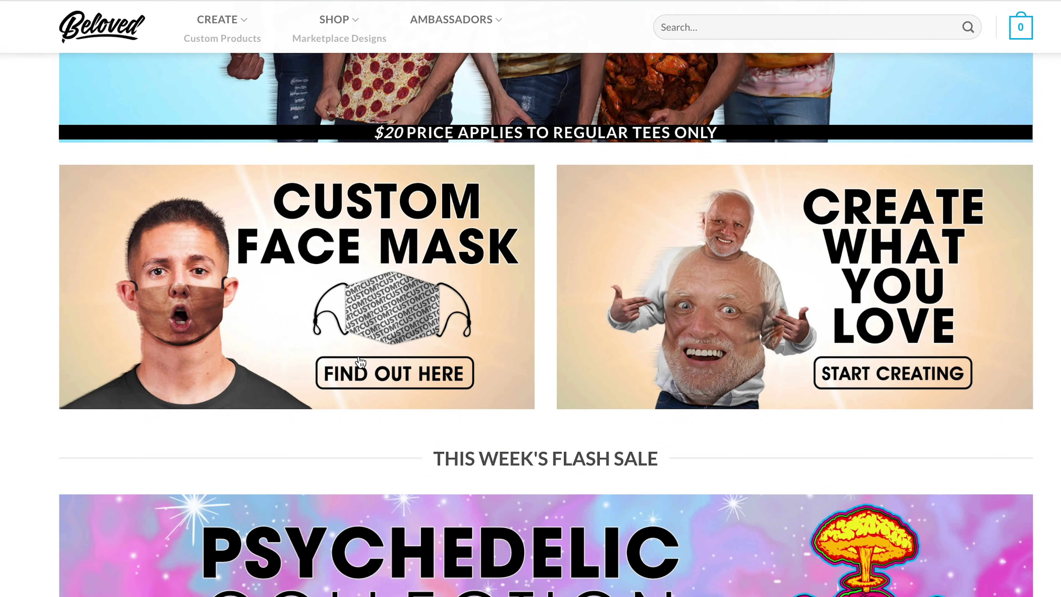
scroll(713, 330, down, 7)
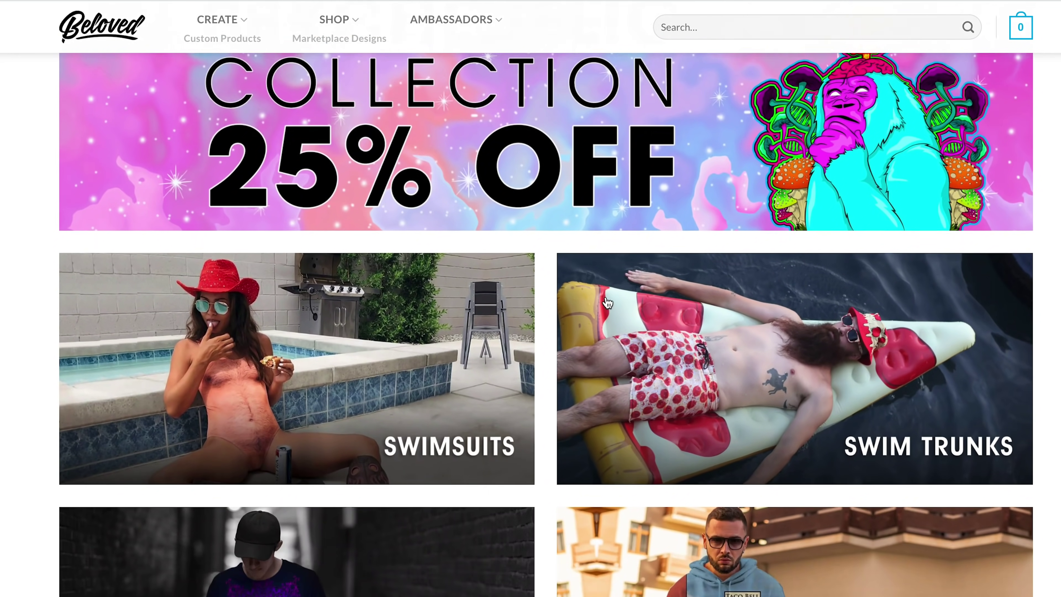
scroll(383, 305, up, 12)
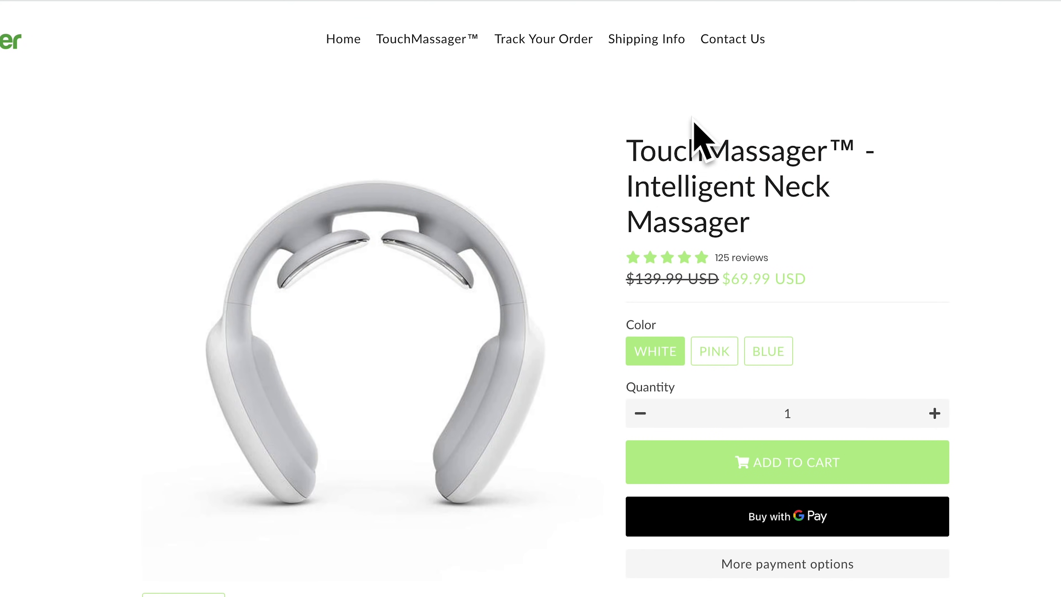
Step: Examine the TouchMassager neck massager page, covering its title, purchase options, quantity discounts, product description and customer reviews
drag(627, 149, 846, 220)
click(847, 222)
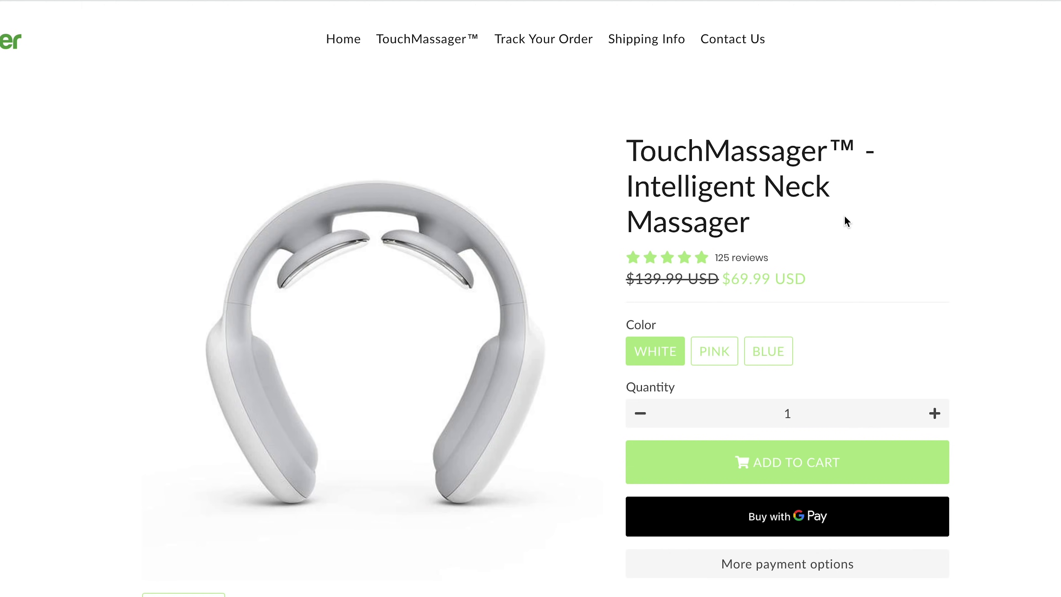
scroll(893, 332, down, 1)
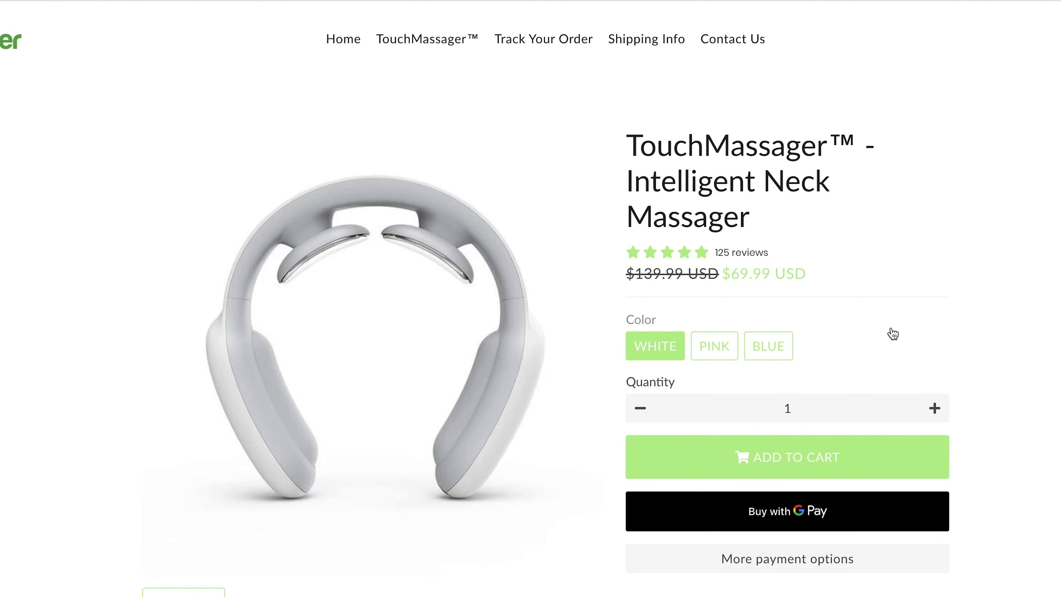
scroll(774, 226, down, 3)
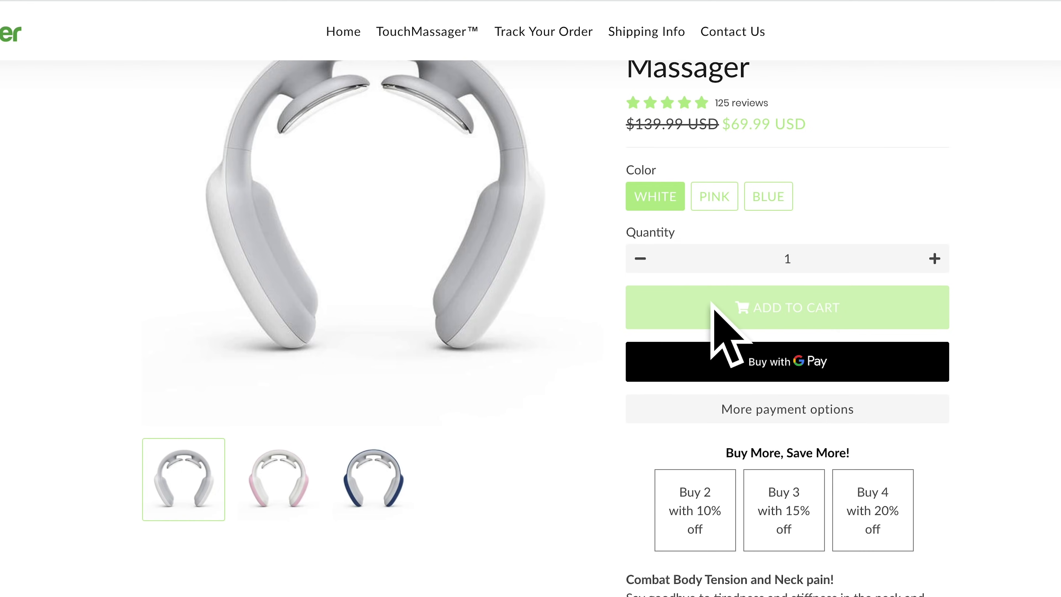
scroll(710, 309, down, 3)
scroll(701, 326, down, 2)
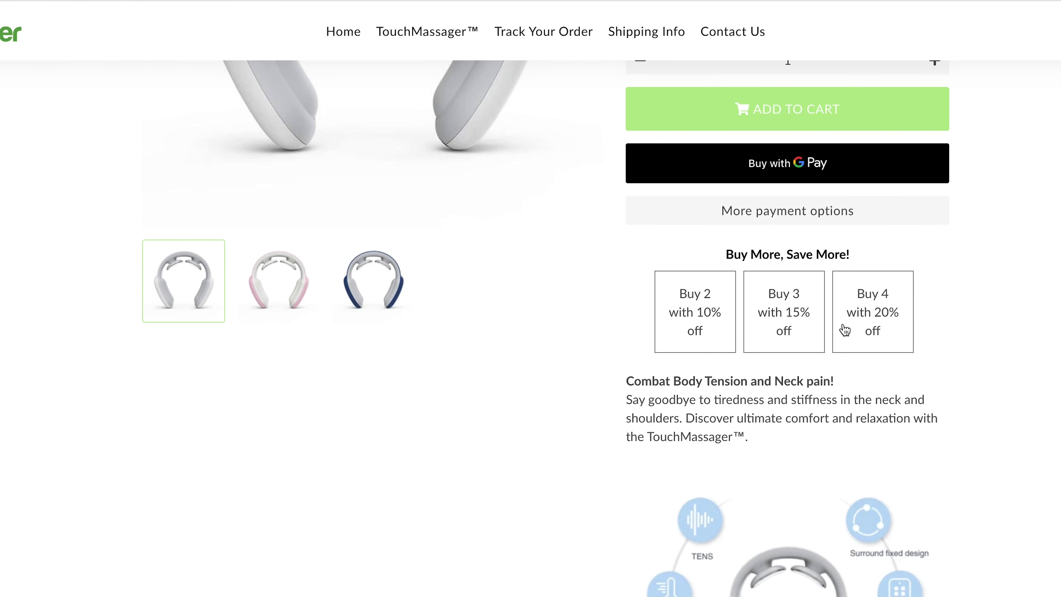
scroll(867, 321, down, 15)
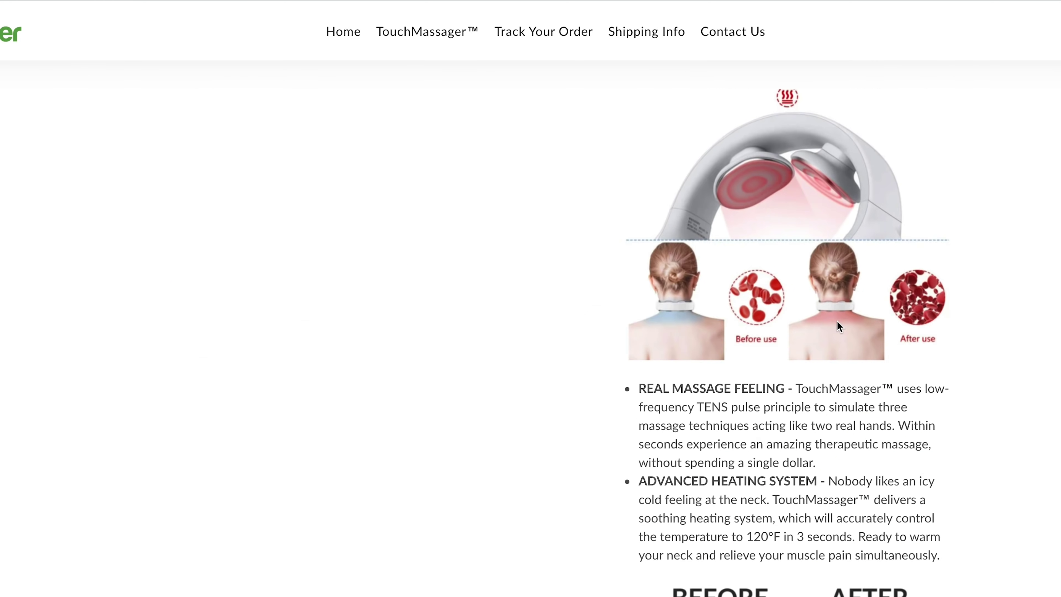
scroll(836, 321, down, 20)
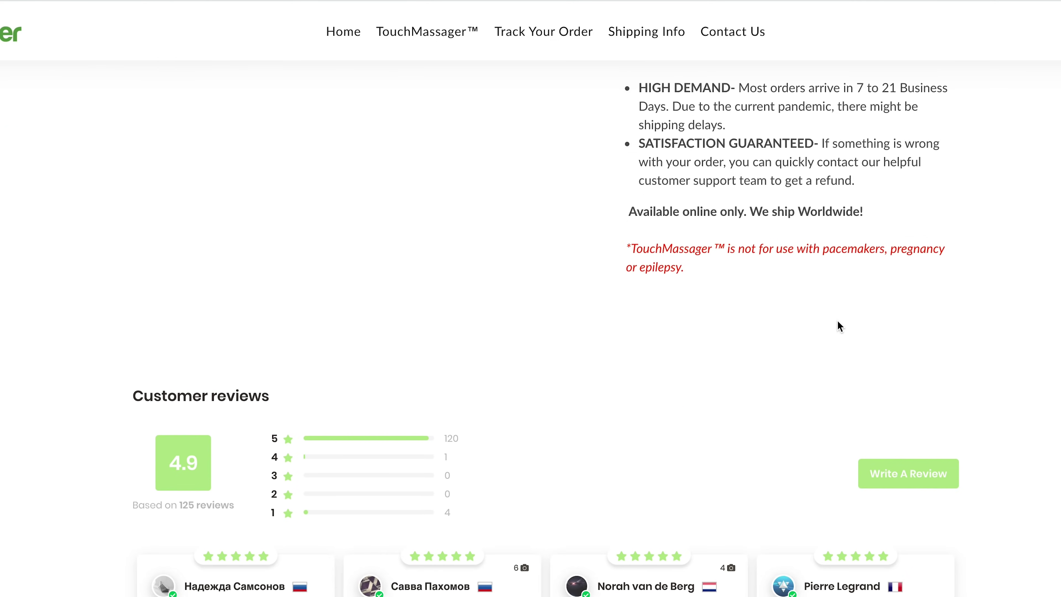
scroll(835, 324, down, 8)
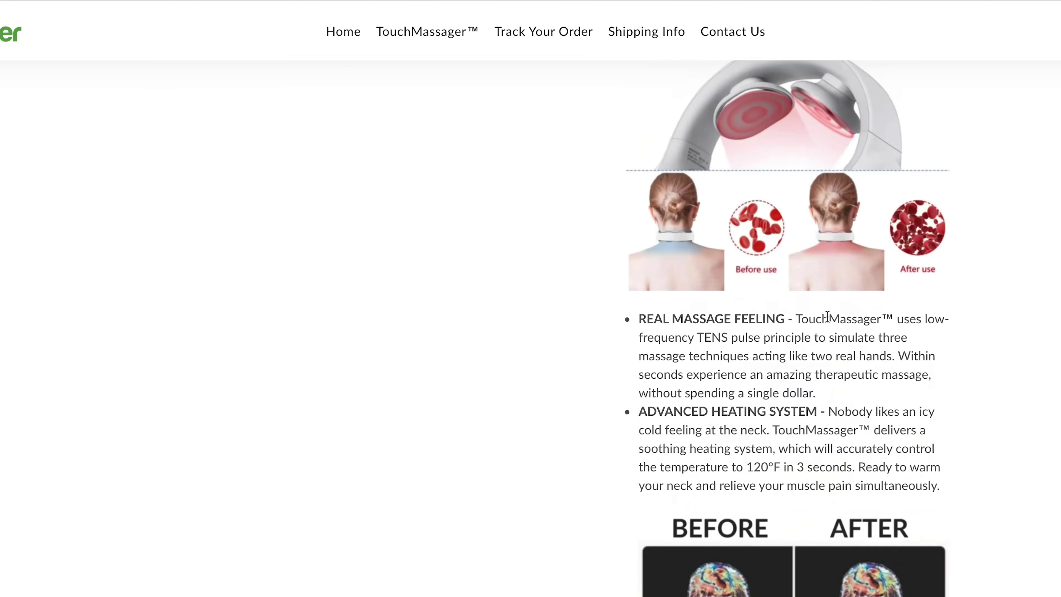
Step: Examine the TouchMassager product description and customer reviews, including the star ratings, review photos, reviewer names and comments
scroll(835, 318, down, 5)
scroll(857, 303, up, 7)
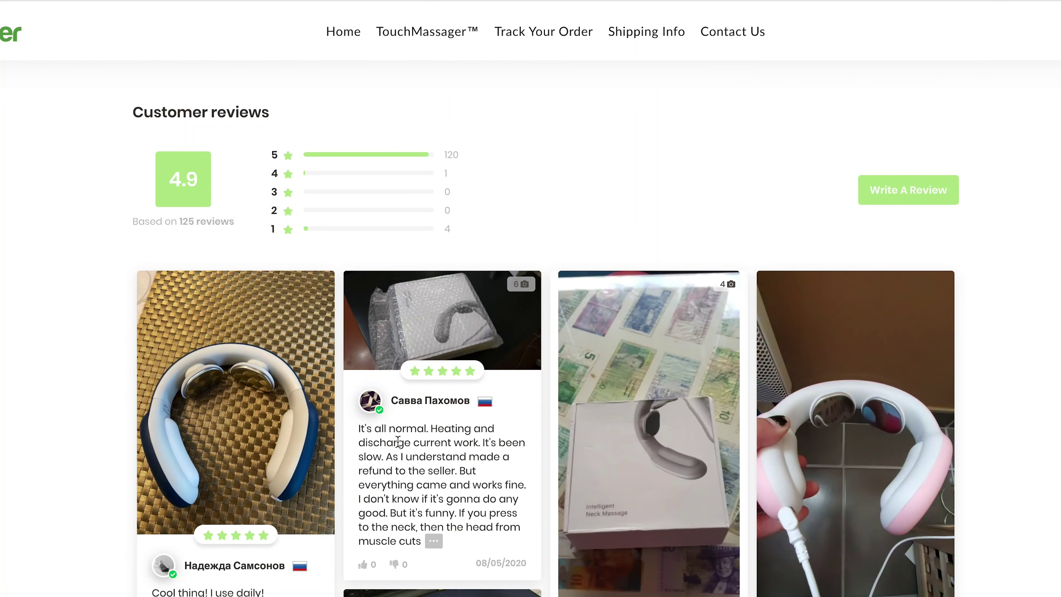
scroll(435, 460, down, 2)
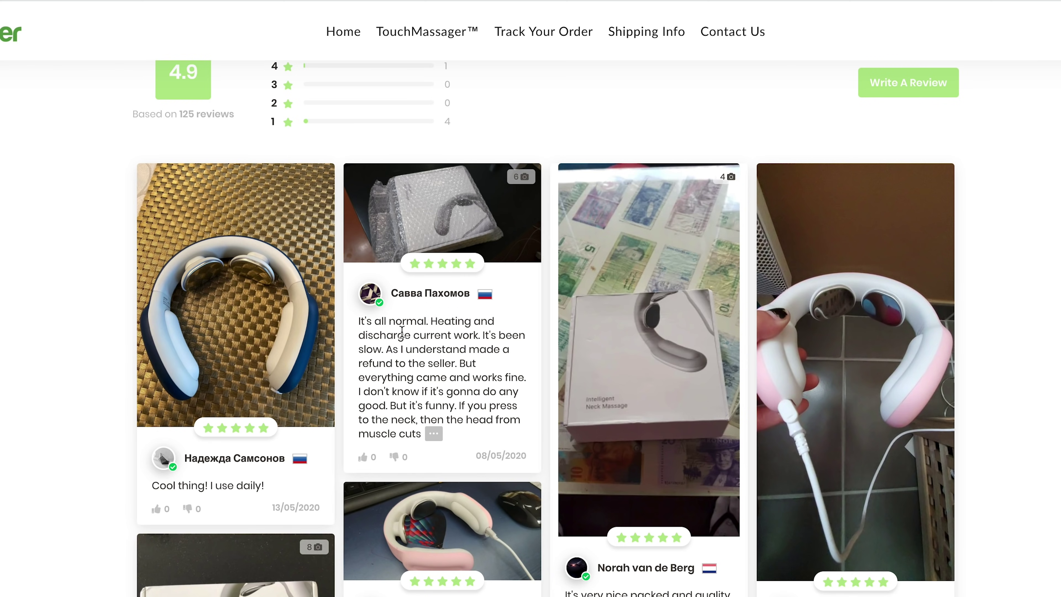
scroll(674, 274, down, 3)
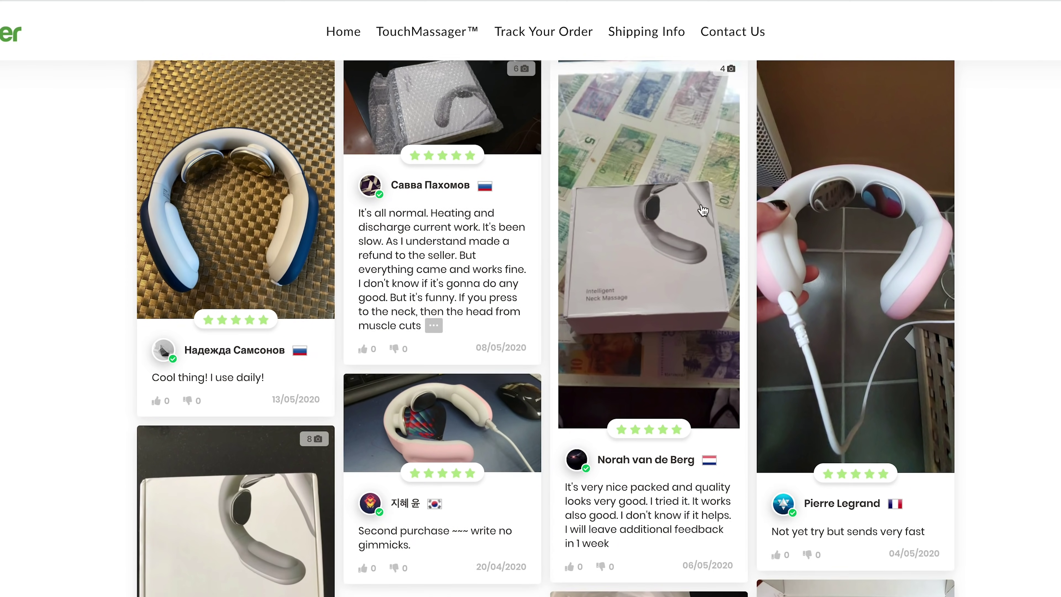
scroll(660, 232, up, 1)
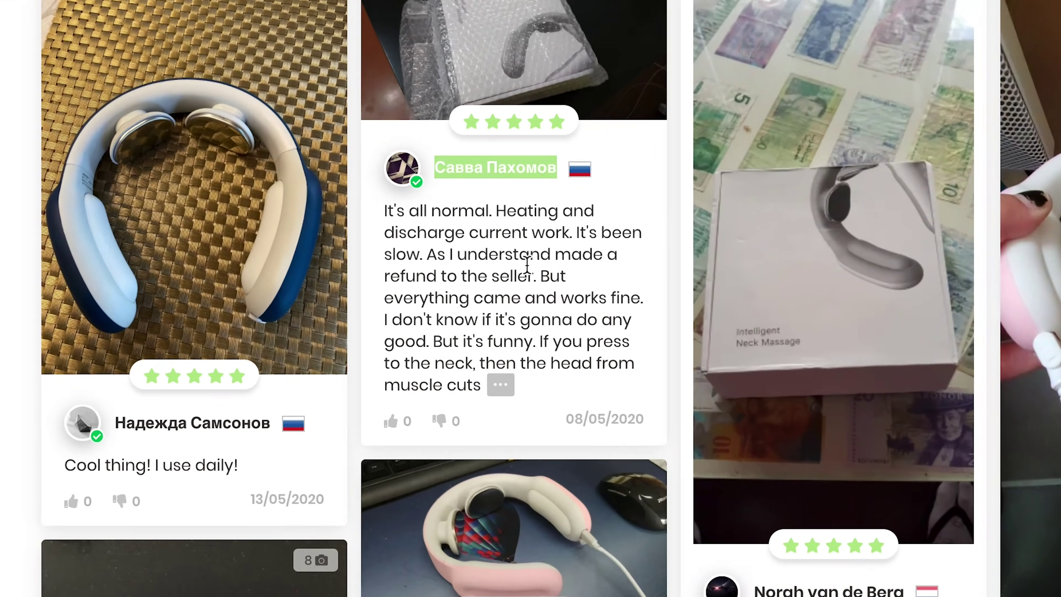
click(388, 300)
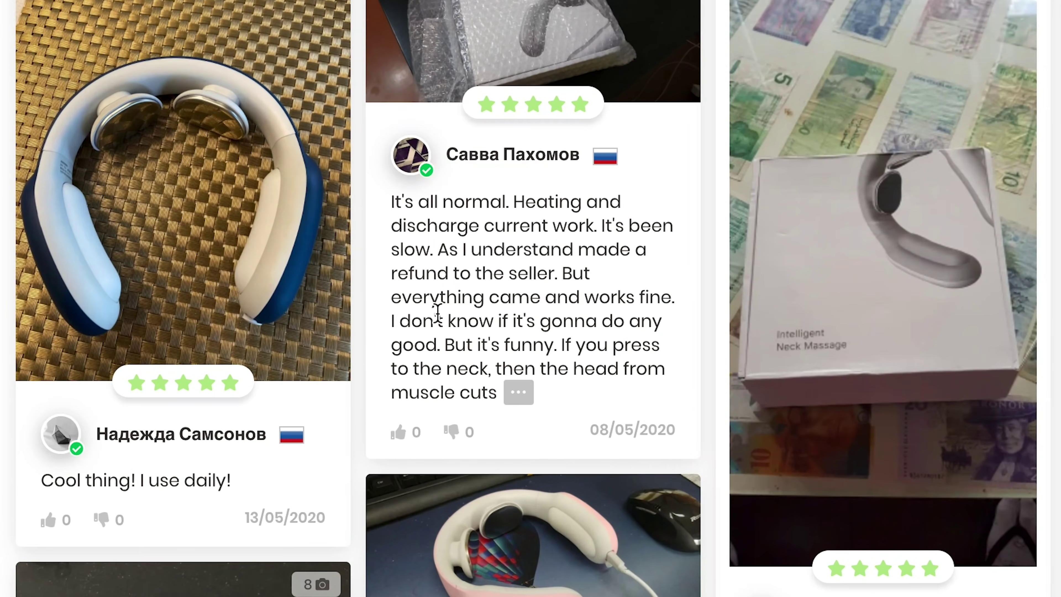
triple_click(104, 295)
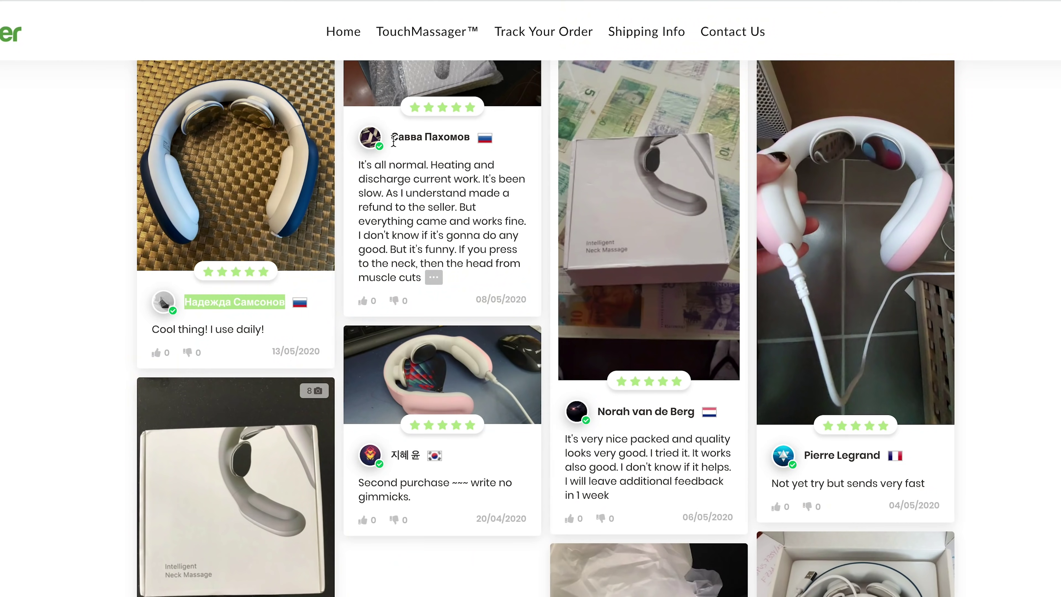
scroll(354, 300, down, 4)
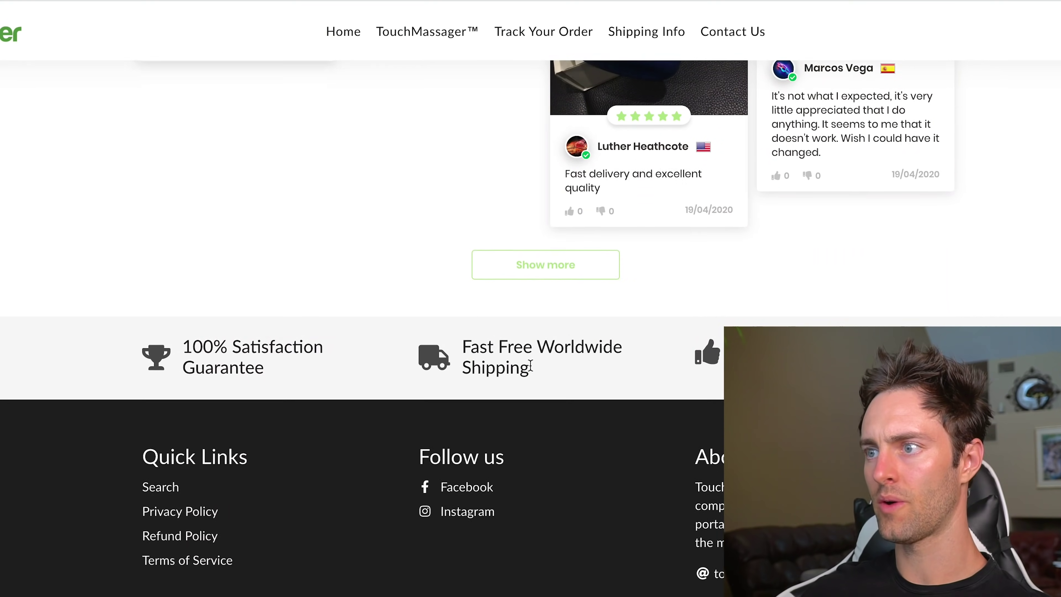
Step: Check the satisfaction guarantee and free worldwide shipping promises at the end of the TouchMassager page, along with the last customer reviews
scroll(438, 338, down, 1)
drag(213, 339, 529, 360)
click(530, 360)
scroll(530, 360, up, 3)
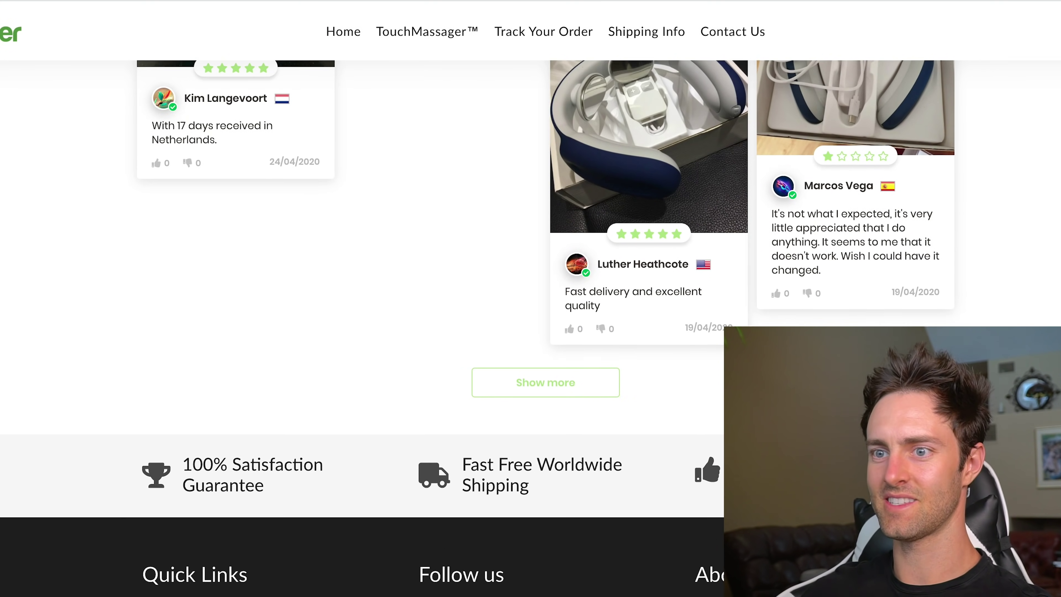
scroll(438, 548, up, 2)
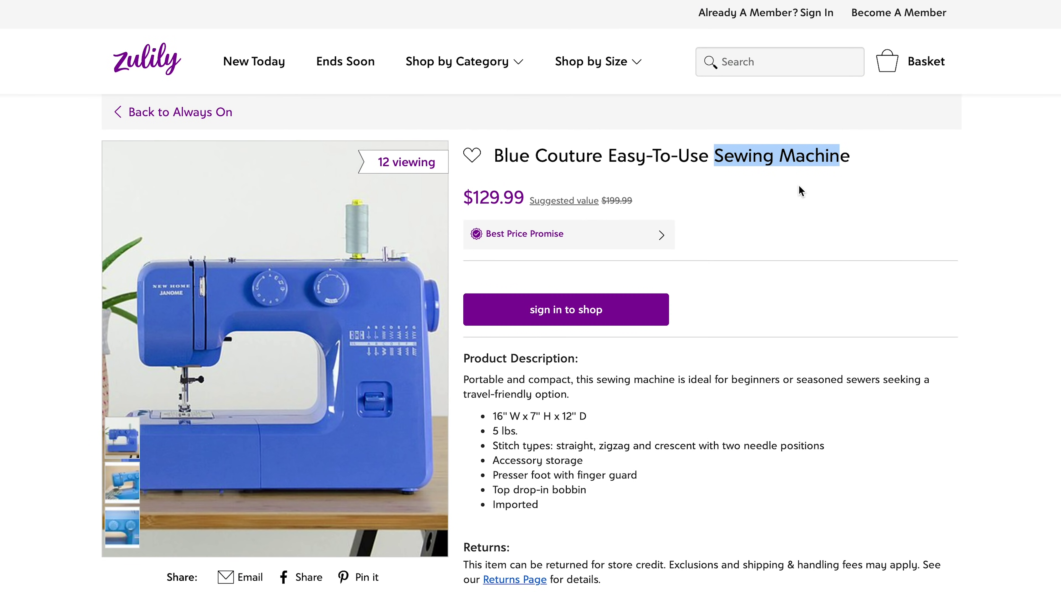
Step: Compare the Zulily sewing machine, braiding tool and lighted makeup mirror product pages, covering titles, quantity discounts, features and product images
click(740, 155)
click(120, 486)
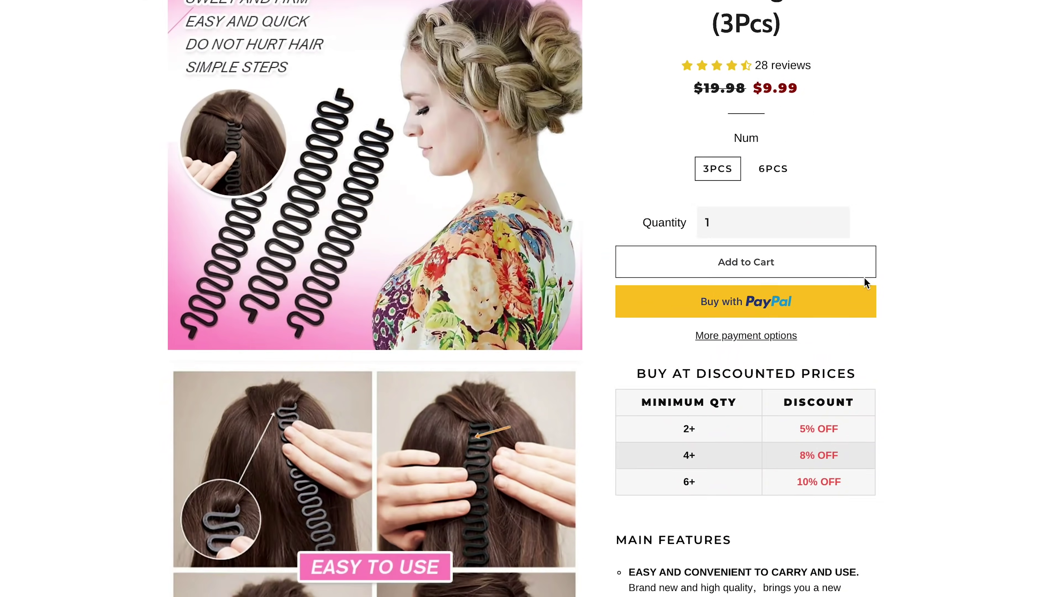
scroll(864, 277, down, 12)
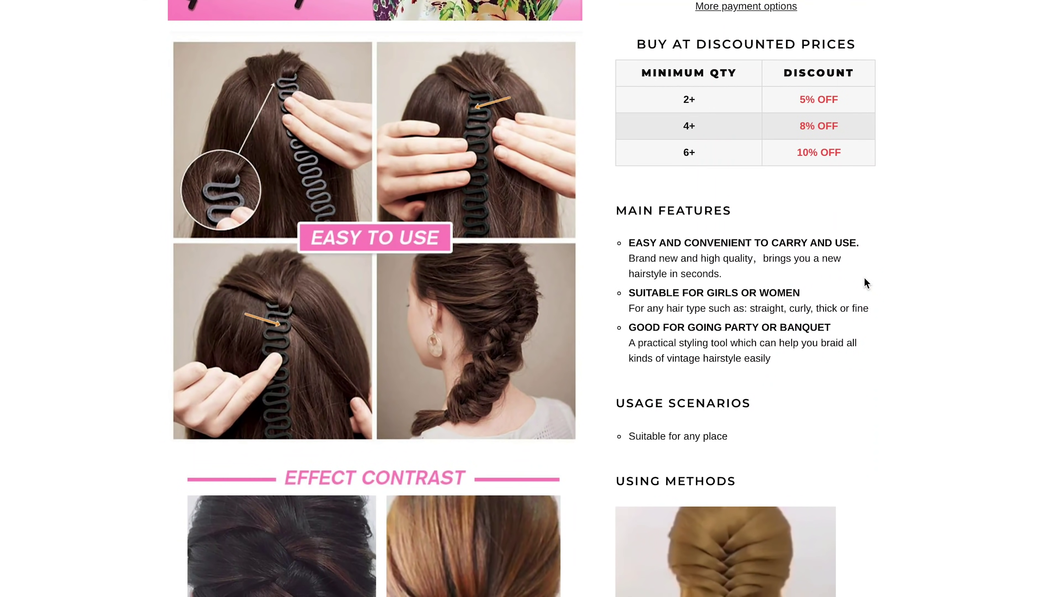
scroll(864, 277, down, 1)
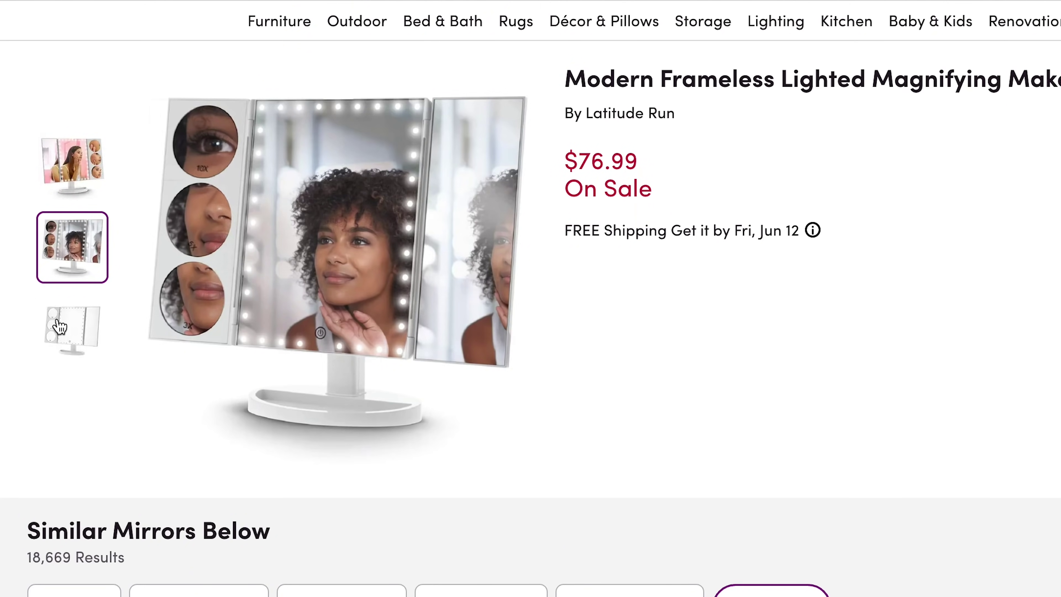
click(60, 327)
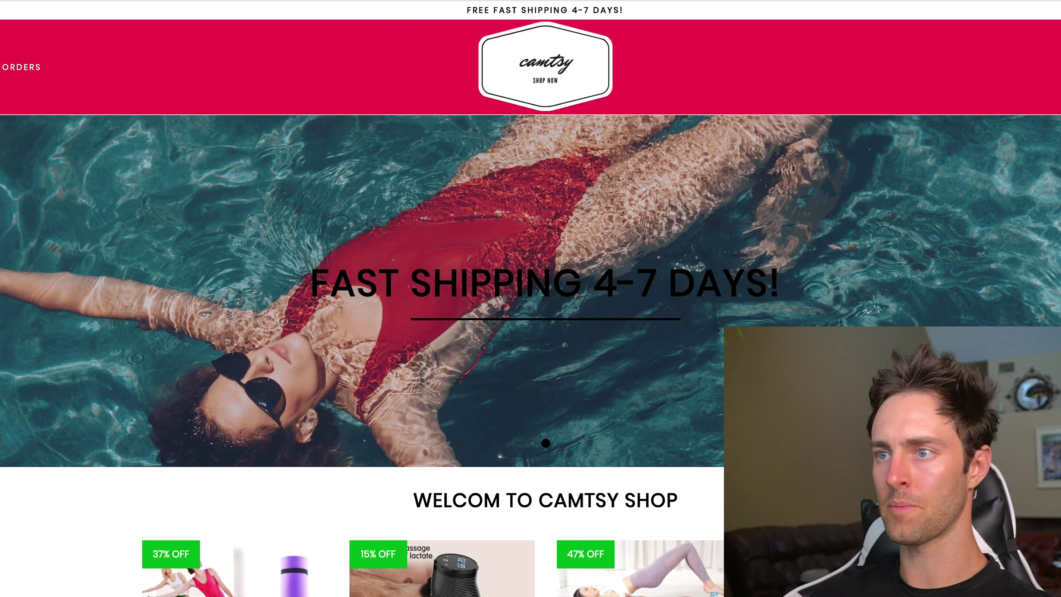
Step: Review the Camtsy store's home page, from its fast shipping banner through the discounted fitness products to the collection list
scroll(949, 236, down, 3)
scroll(950, 237, up, 3)
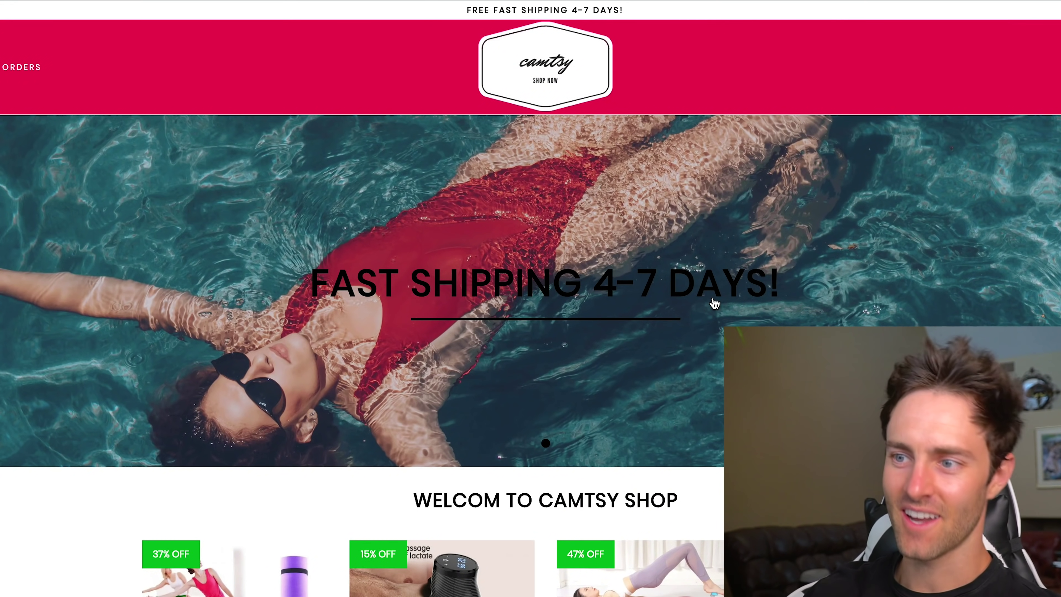
scroll(720, 302, down, 12)
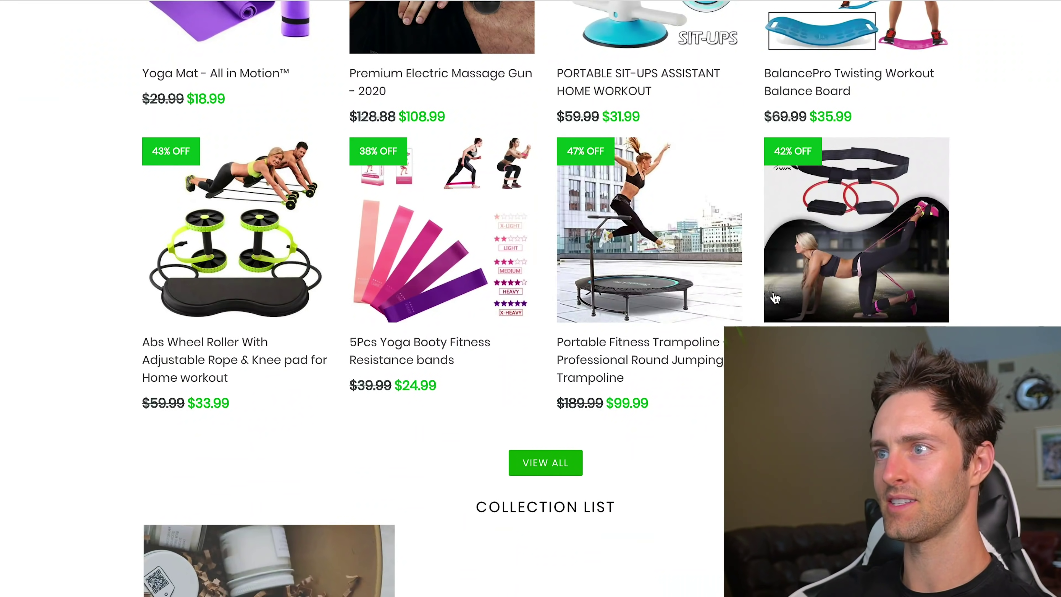
scroll(775, 298, down, 6)
scroll(867, 239, up, 7)
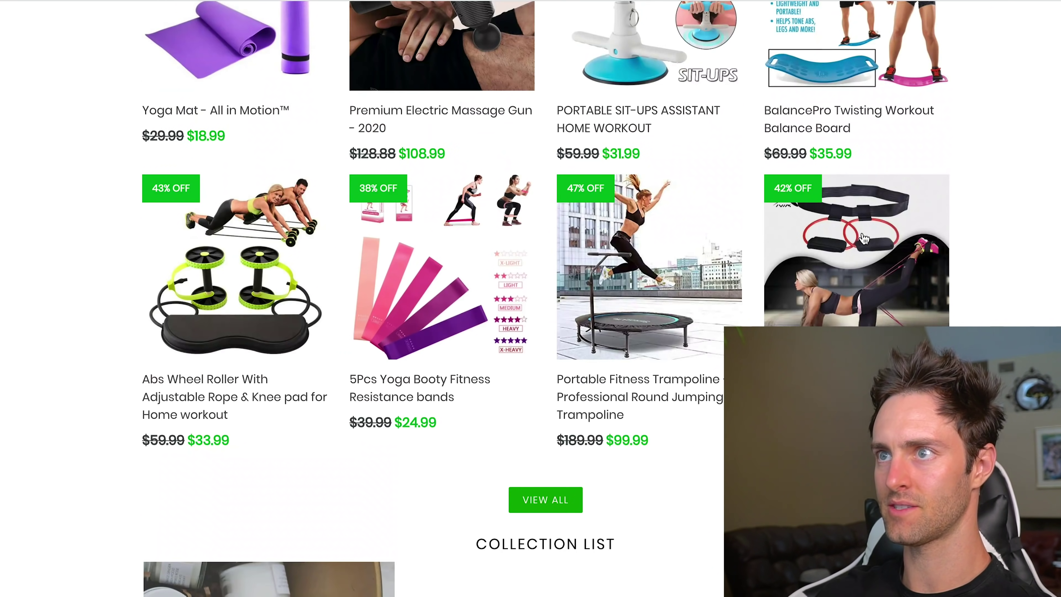
scroll(866, 237, up, 5)
scroll(401, 234, up, 4)
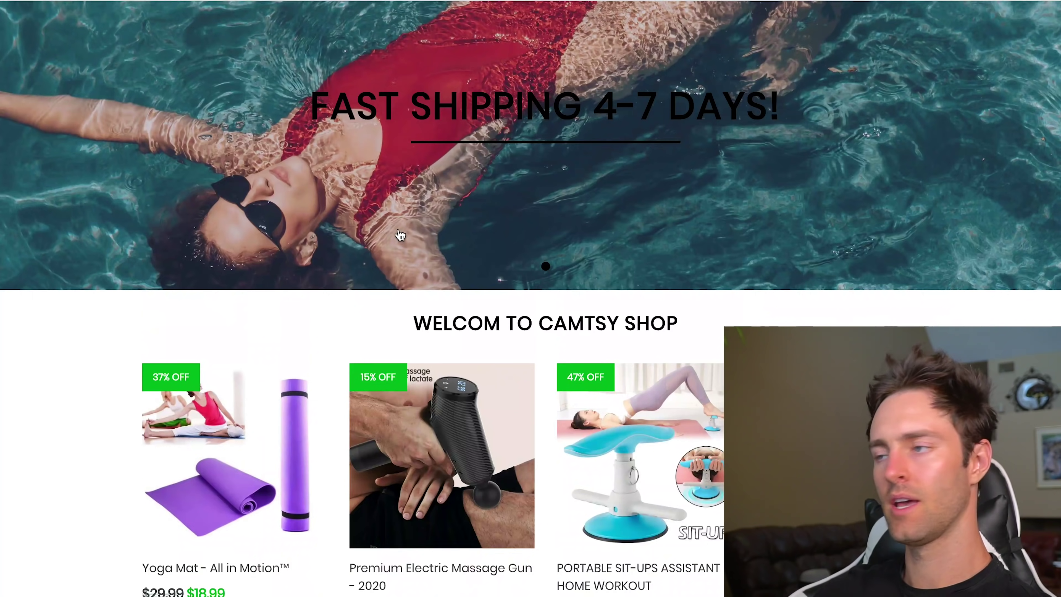
scroll(470, 298, up, 4)
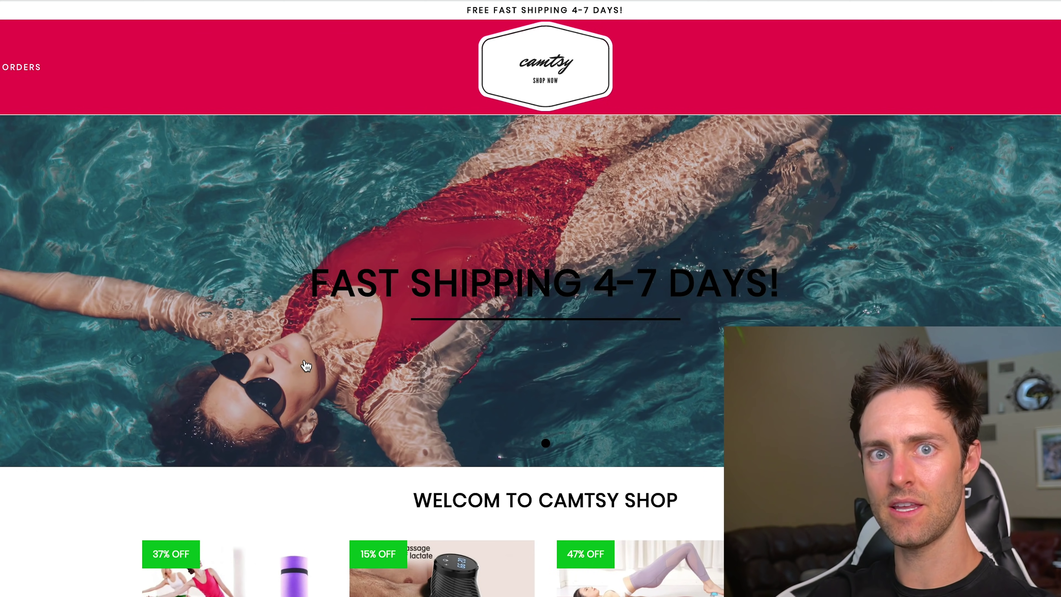
Step: Examine Hit Run Steal's Large Mouth Hitting Net + Travel Tee page, including its title, benefits and related products carousel
drag(489, 159, 575, 159)
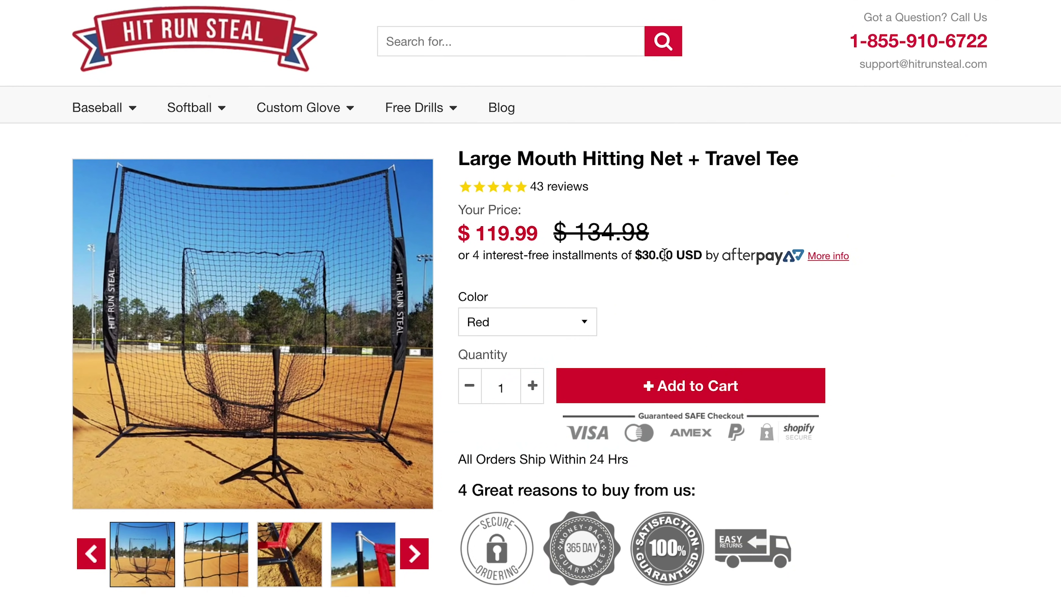
scroll(664, 255, down, 3)
scroll(709, 355, down, 10)
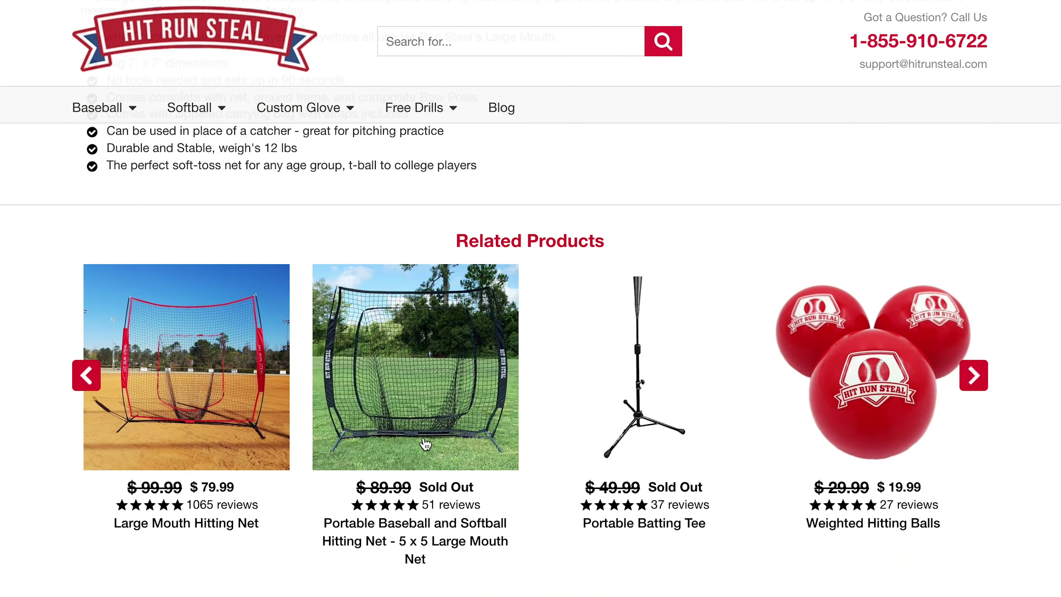
click(983, 382)
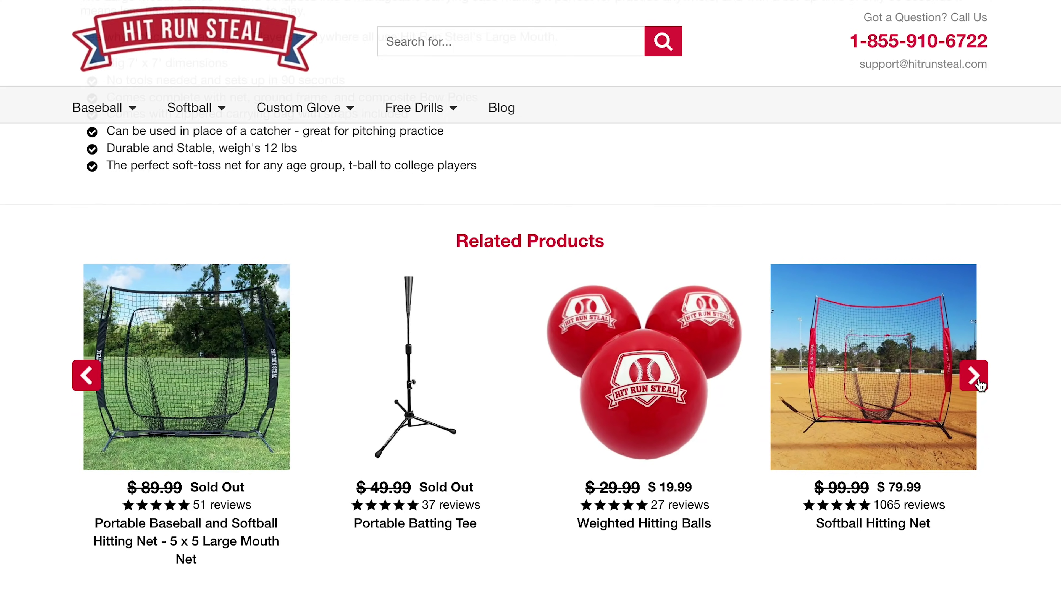
scroll(989, 402, down, 6)
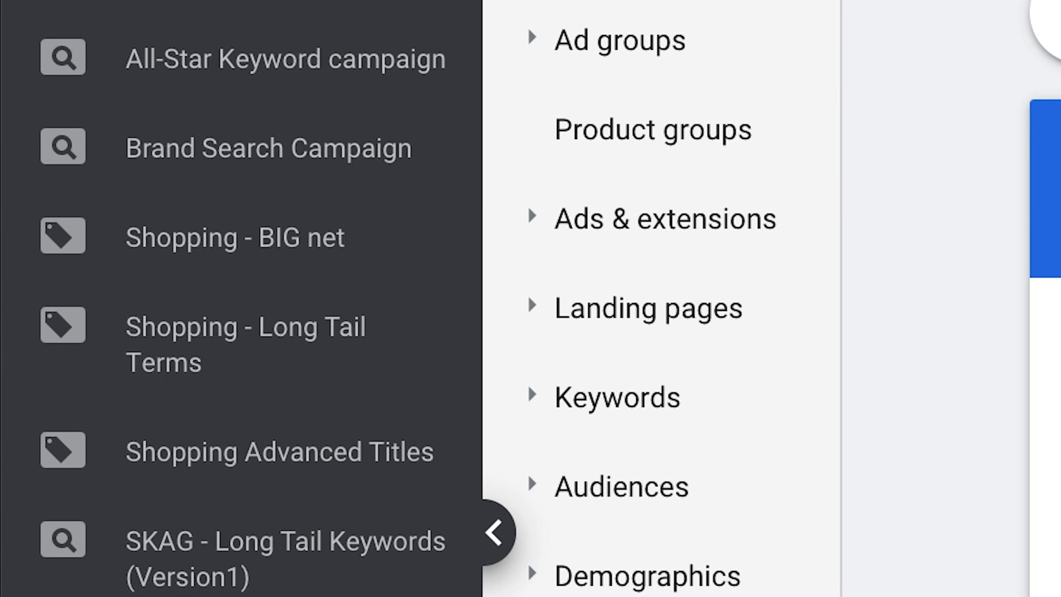
Step: Look over the campaign names in Google Ads and the sponsored product listings in Google's results for bidets
scroll(277, 343, down, 5)
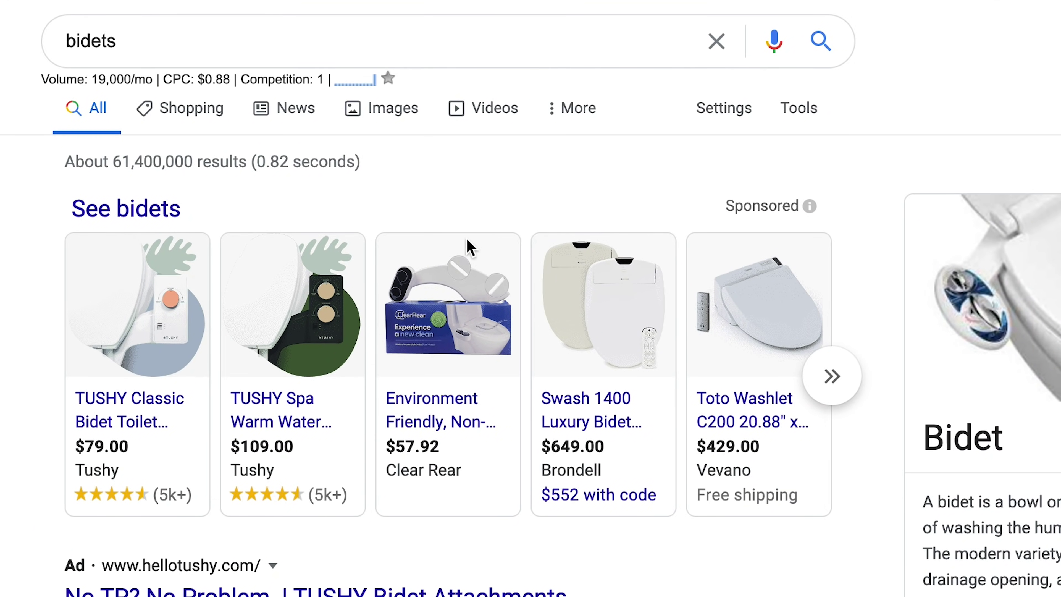
mouse_move(845, 403)
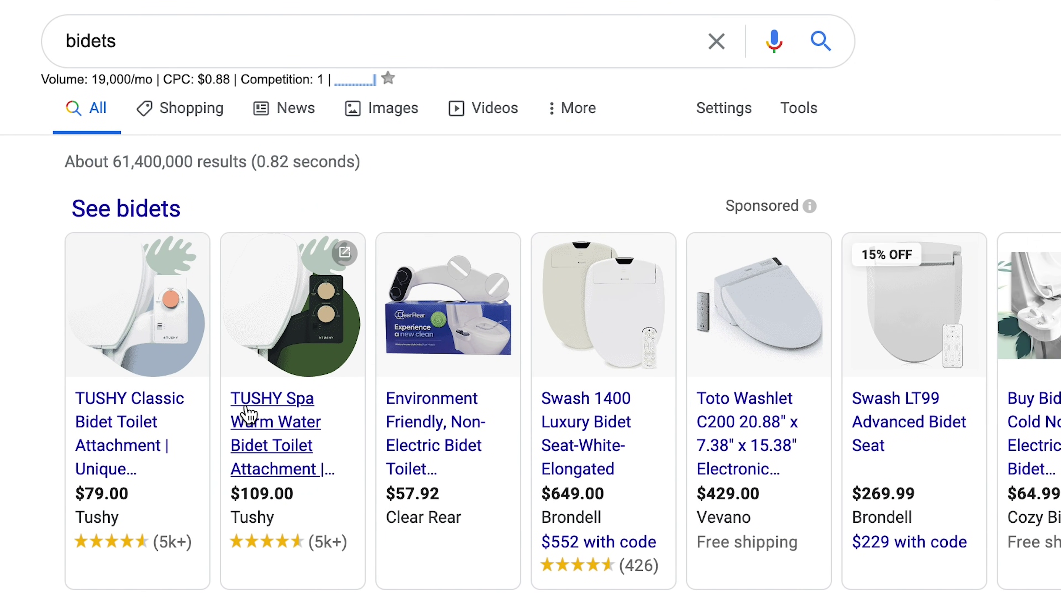
mouse_move(745, 326)
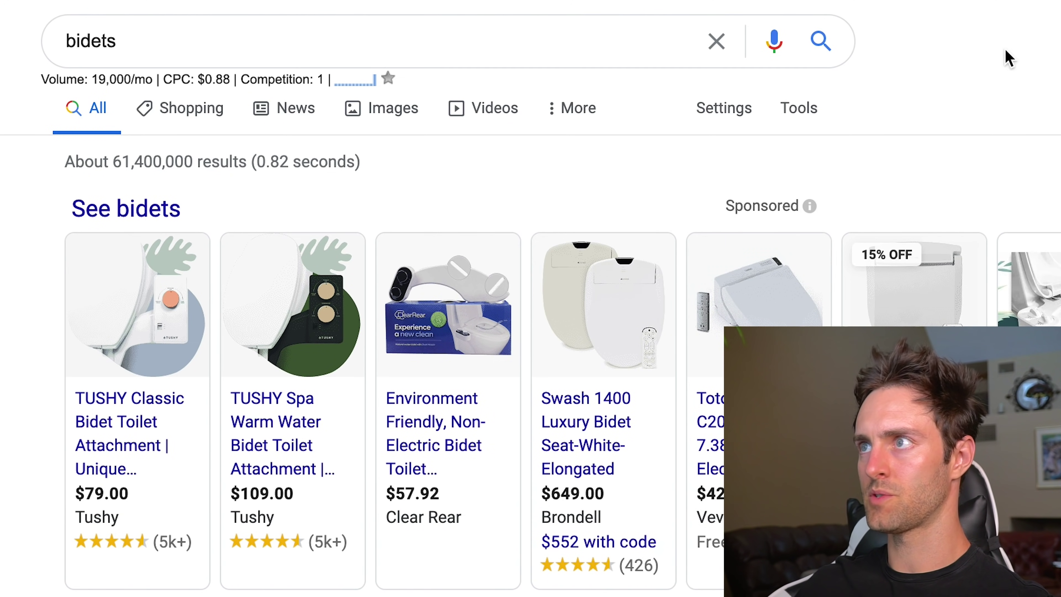
mouse_move(880, 324)
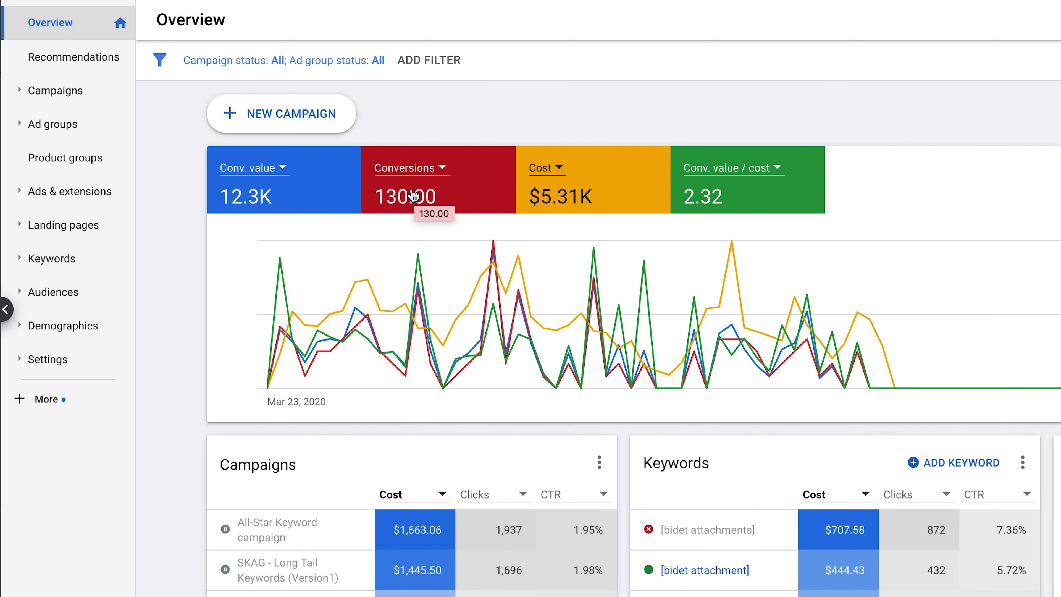
Step: Open the Campaigns list in Google Ads and compare the sponsored bidet attachment listings in Google's search results
click(72, 101)
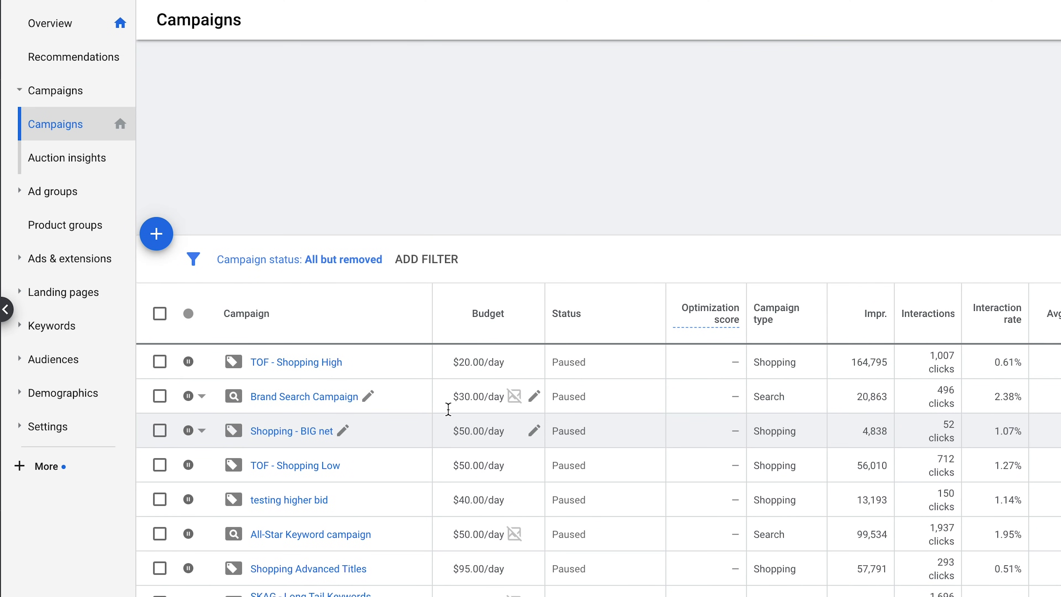
scroll(466, 415, down, 2)
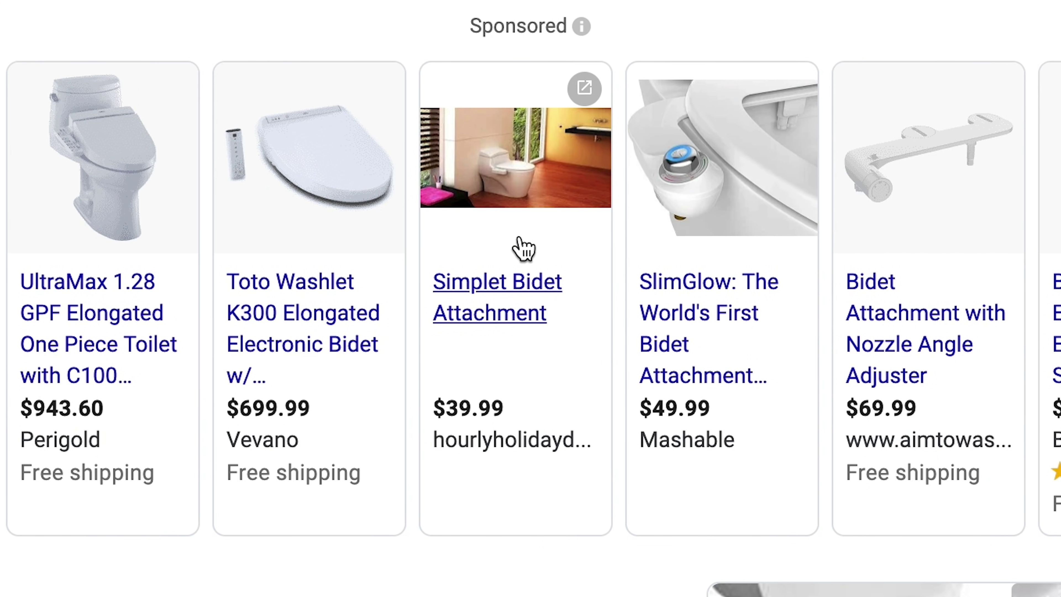
mouse_move(720, 199)
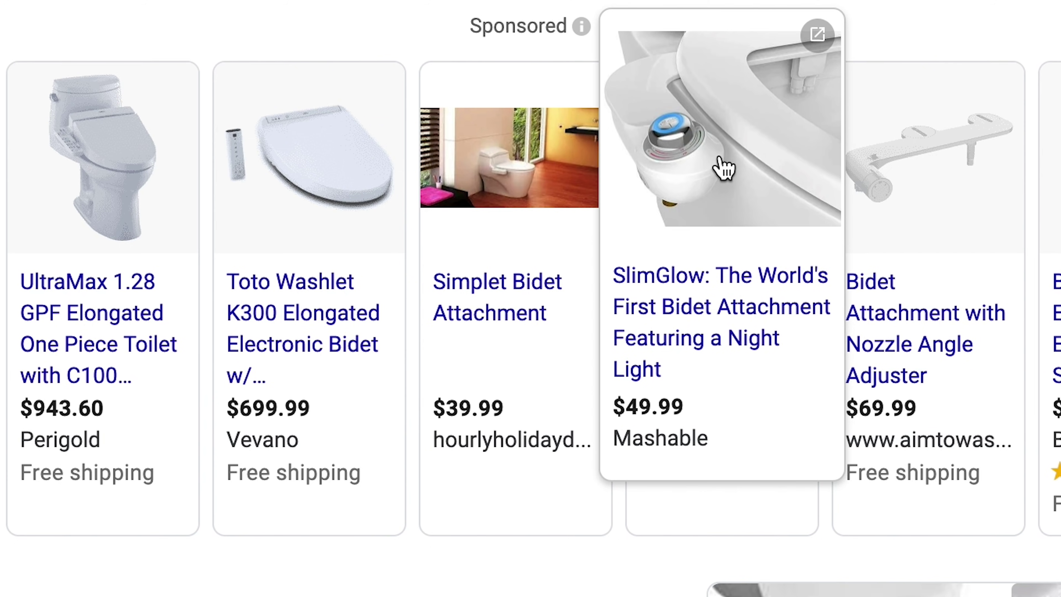
mouse_move(928, 184)
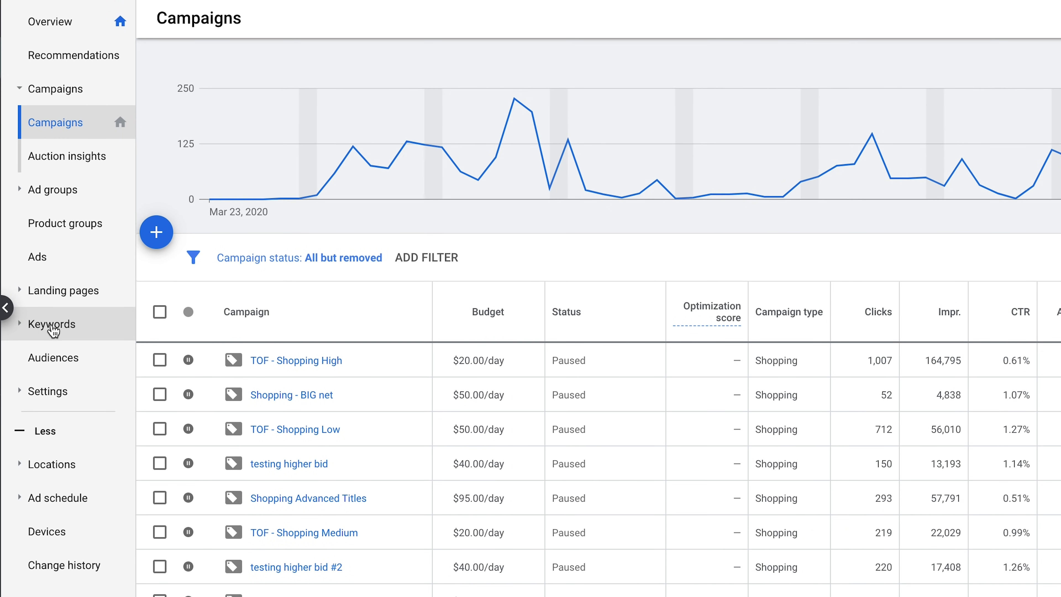
Step: Open the Search terms report in Google Ads and examine the bidet-related queries with their campaigns and ad groups
click(53, 330)
click(59, 391)
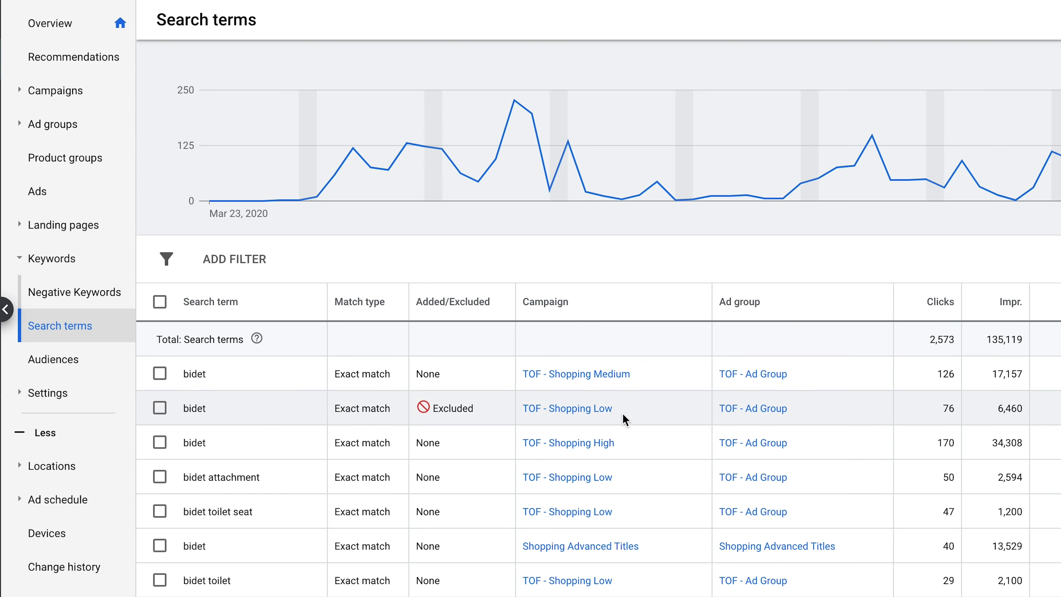
scroll(771, 439, down, 3)
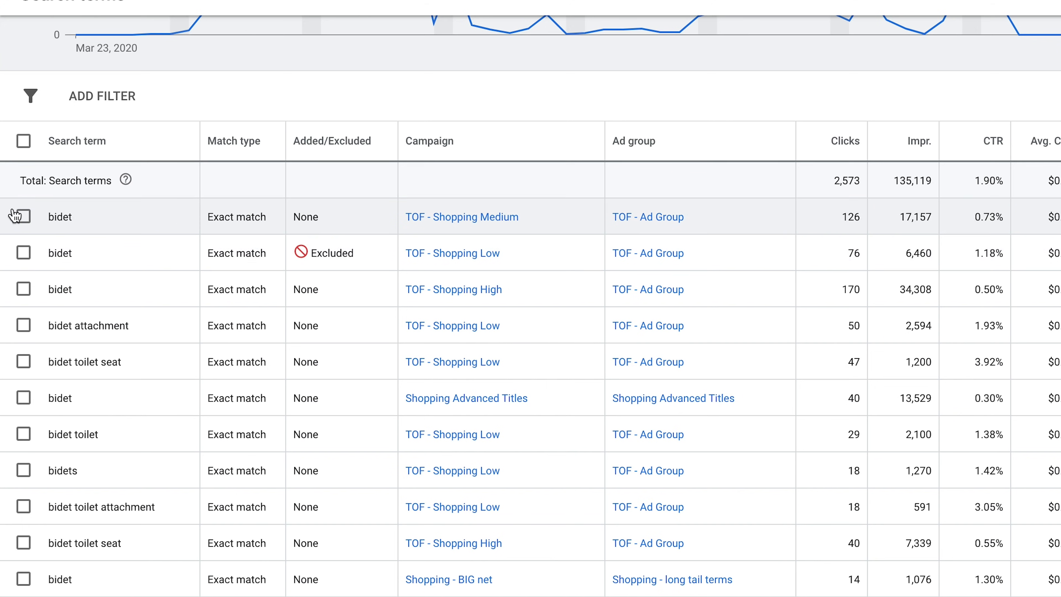
click(23, 216)
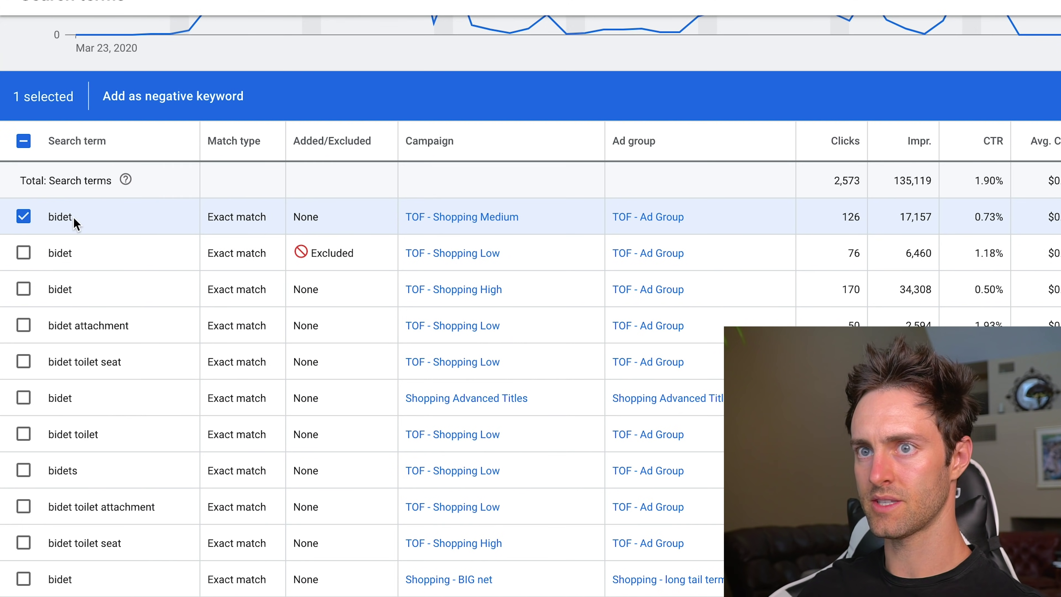
double_click(55, 217)
drag(330, 182, 467, 201)
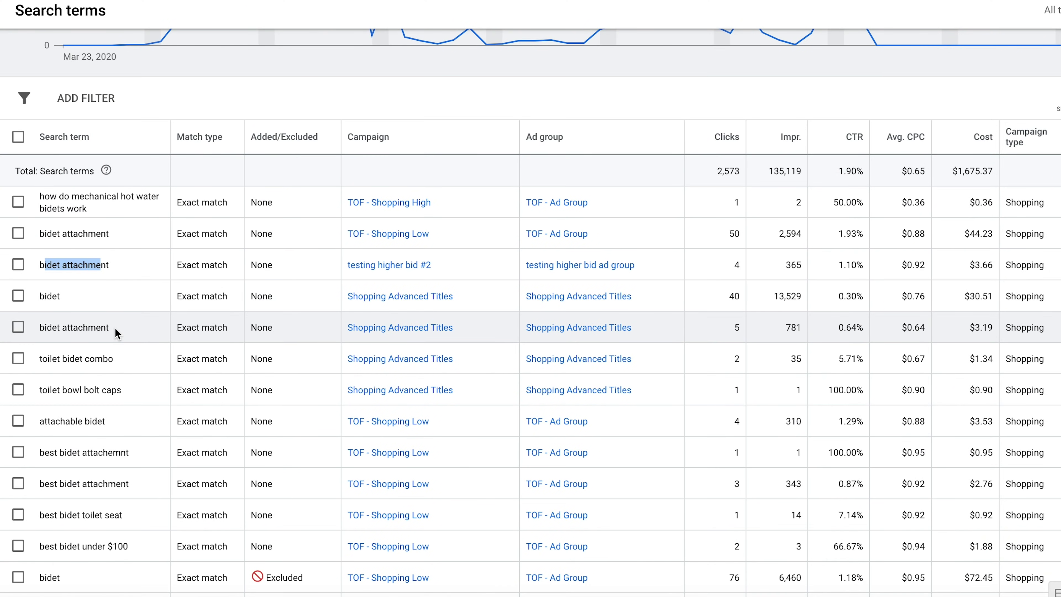
scroll(114, 327, down, 5)
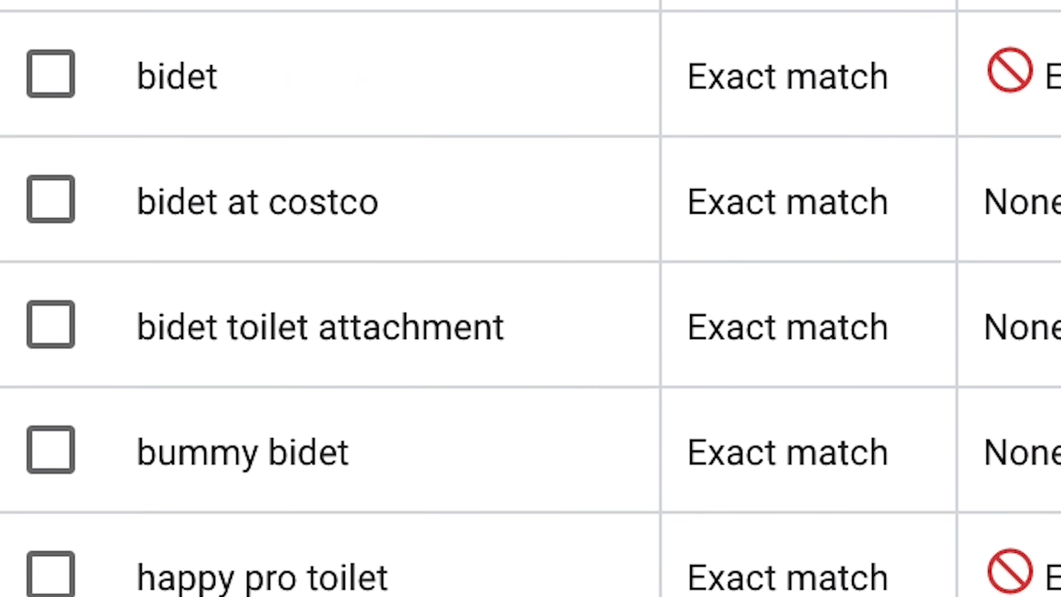
Step: Examine the exact-match bidet search terms with their campaigns, and highlight "bidet attachment" under TOF - Shopping Low
scroll(208, 225, down, 3)
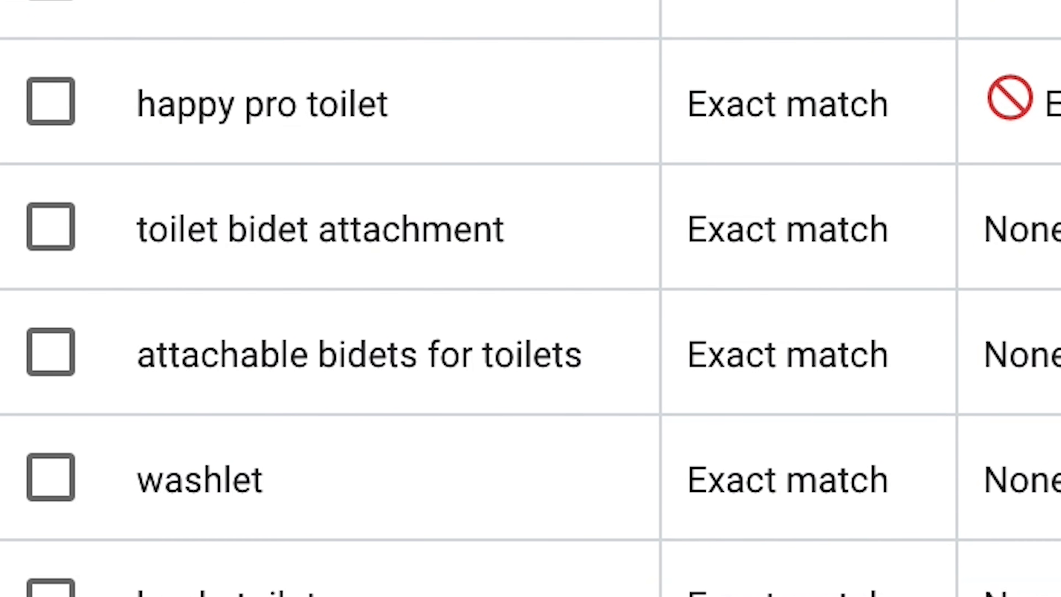
scroll(530, 298, down, 5)
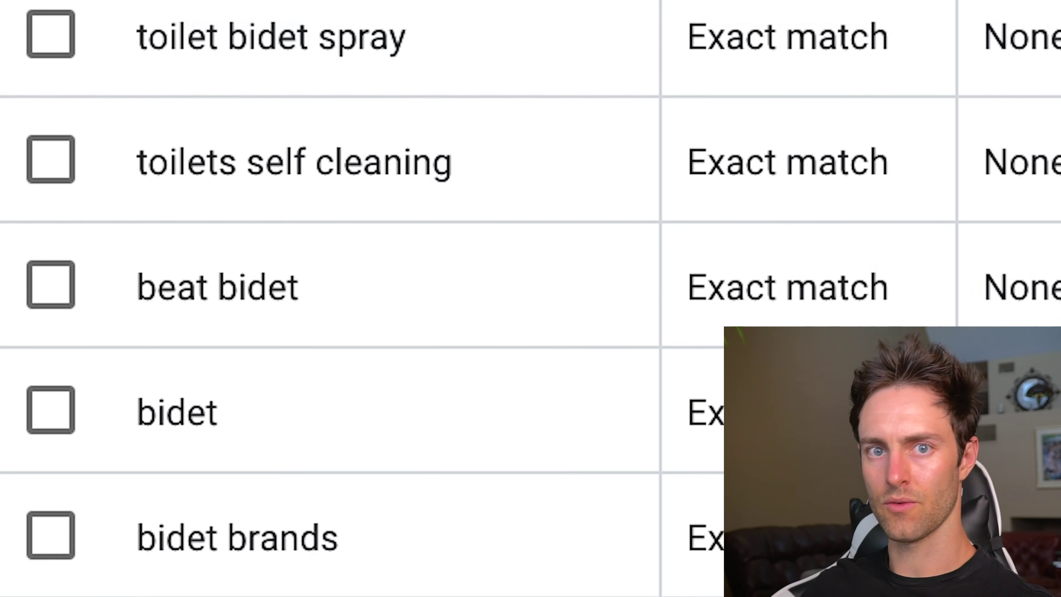
scroll(219, 298, up, 10)
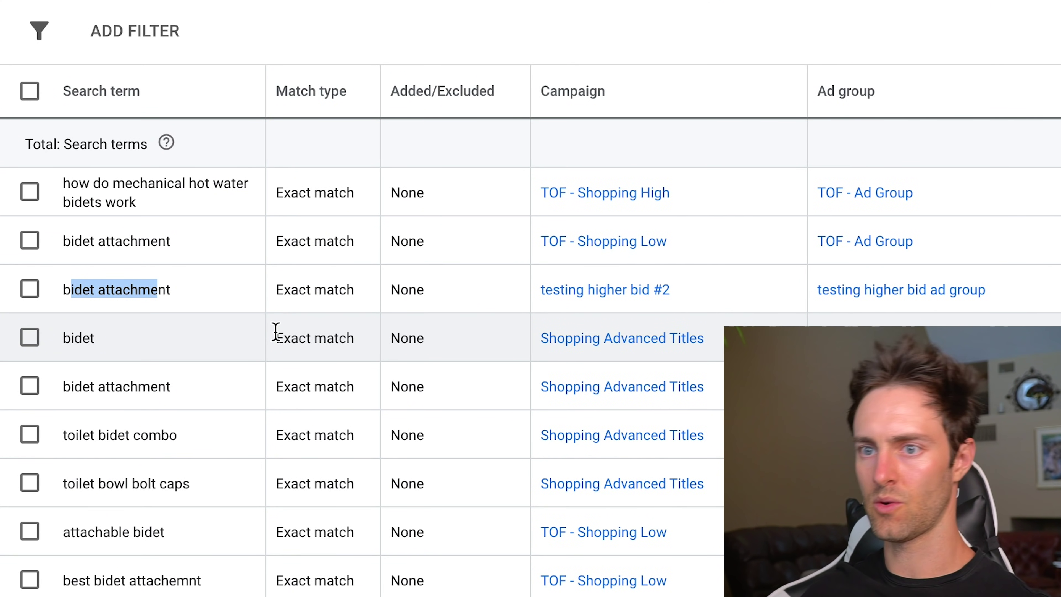
scroll(164, 344, down, 10)
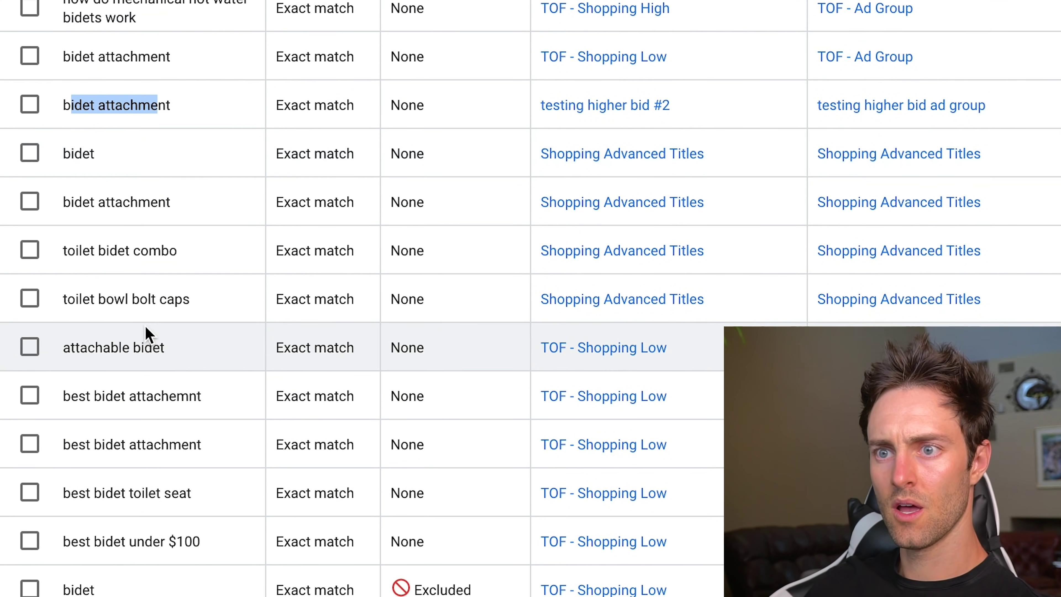
scroll(142, 328, up, 10)
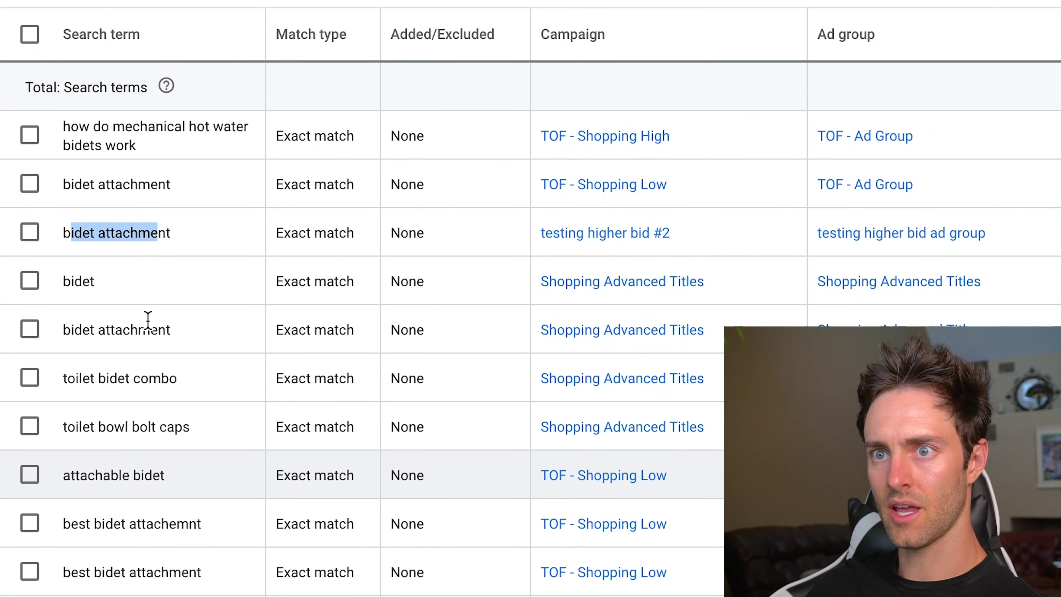
drag(65, 182, 181, 182)
Step: Compare the TUSHY and BIDAY search ad headlines with the cost and conversion figures of the SKAG - Long Tail Keywords (Version1) campaign
drag(76, 240, 359, 239)
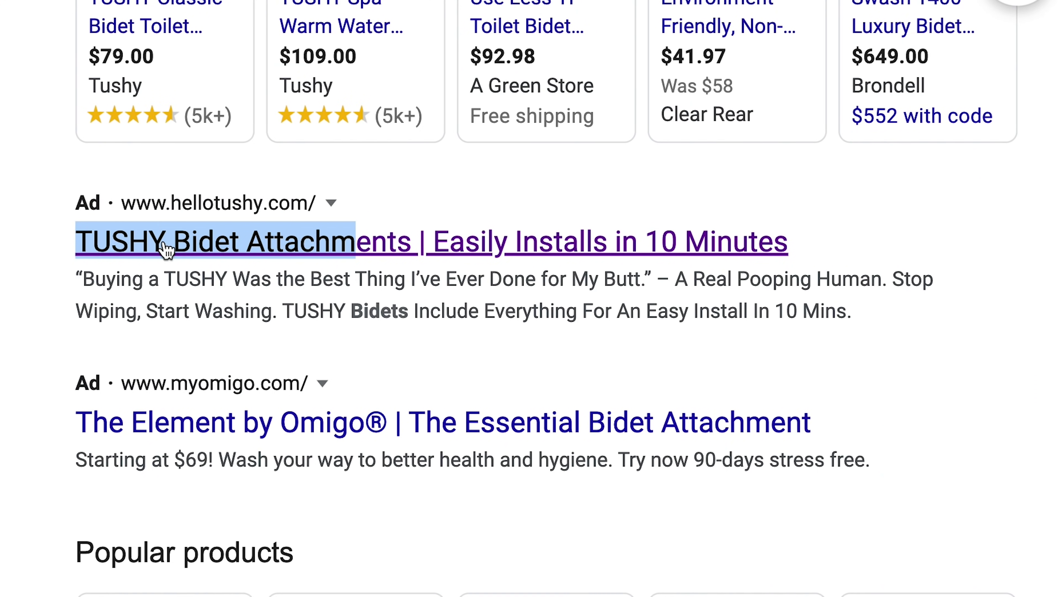
click(291, 267)
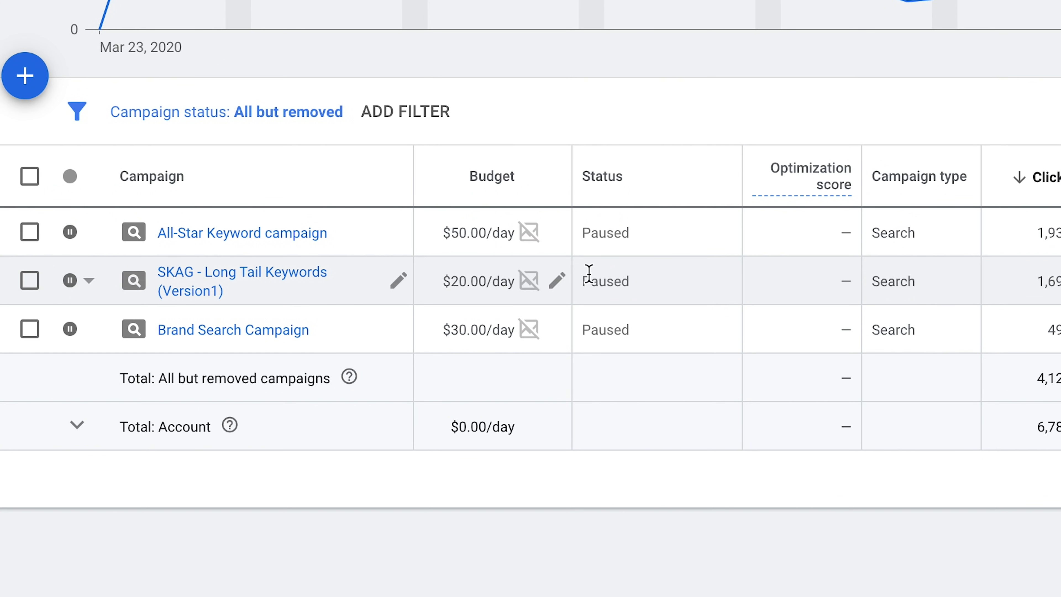
click(207, 278)
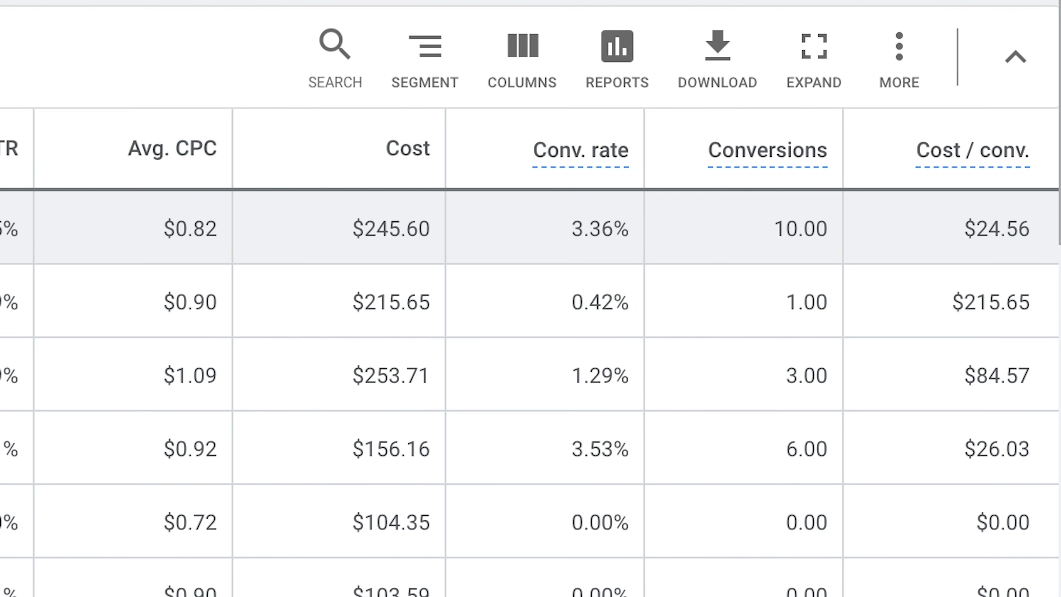
click(304, 221)
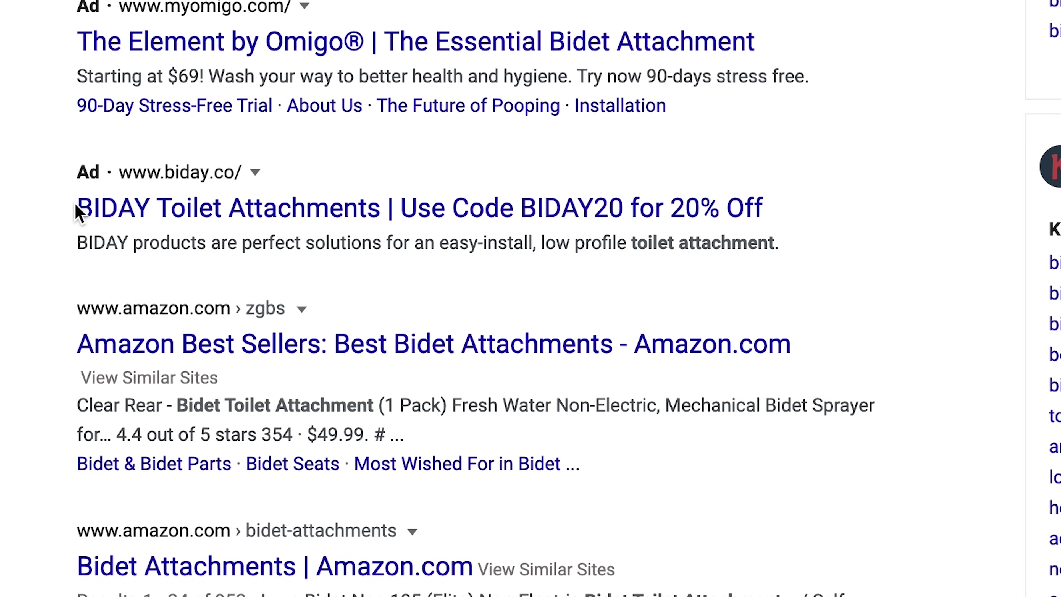
drag(76, 207, 360, 205)
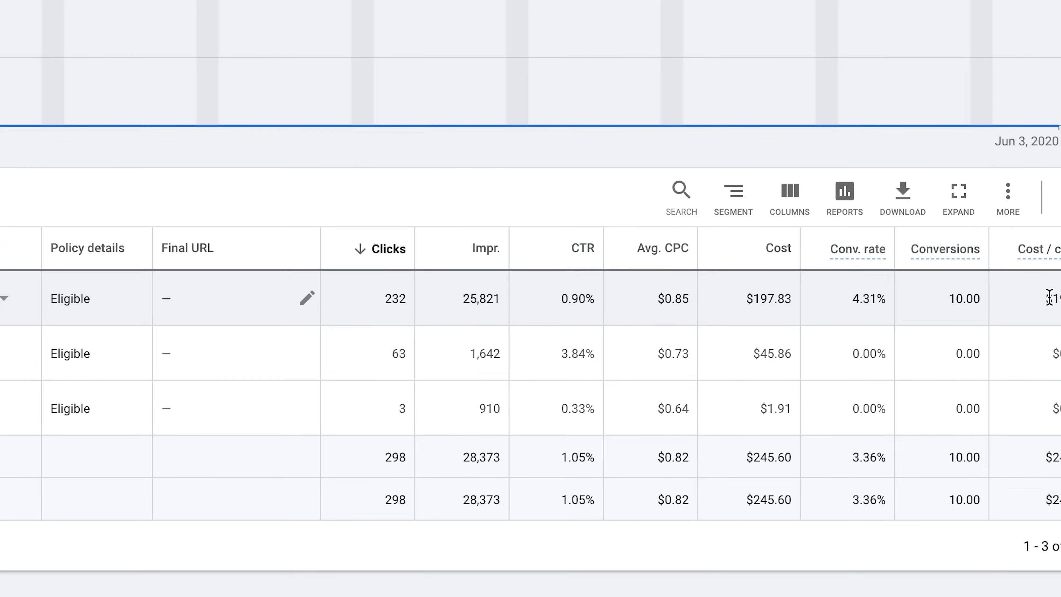
drag(997, 296, 1037, 295)
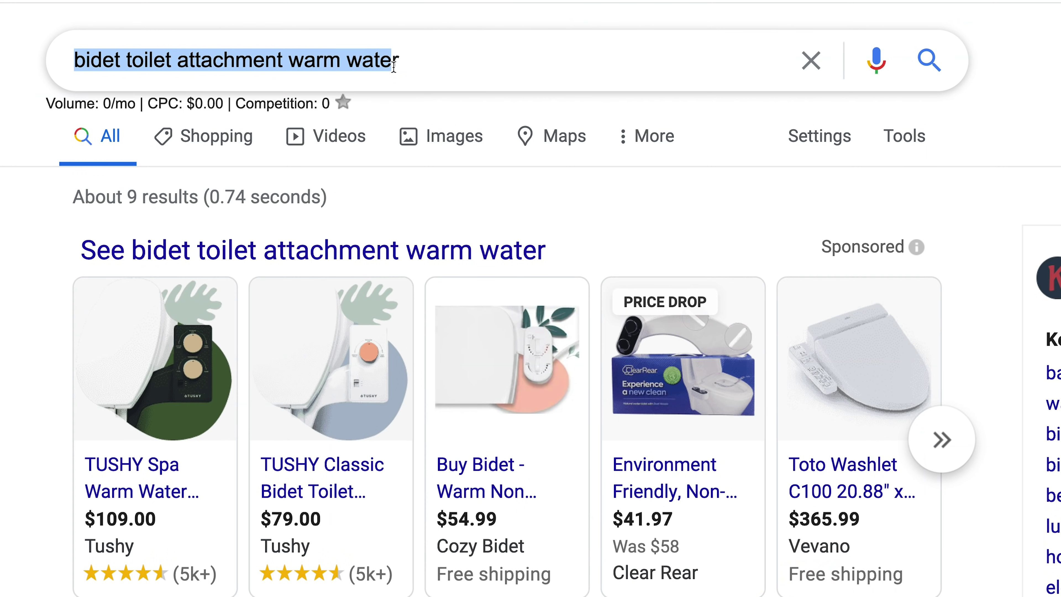
Step: Look over the sponsored products and text ads in Google's results for "bidet toilet attachment warm water"
click(236, 173)
scroll(250, 209, down, 10)
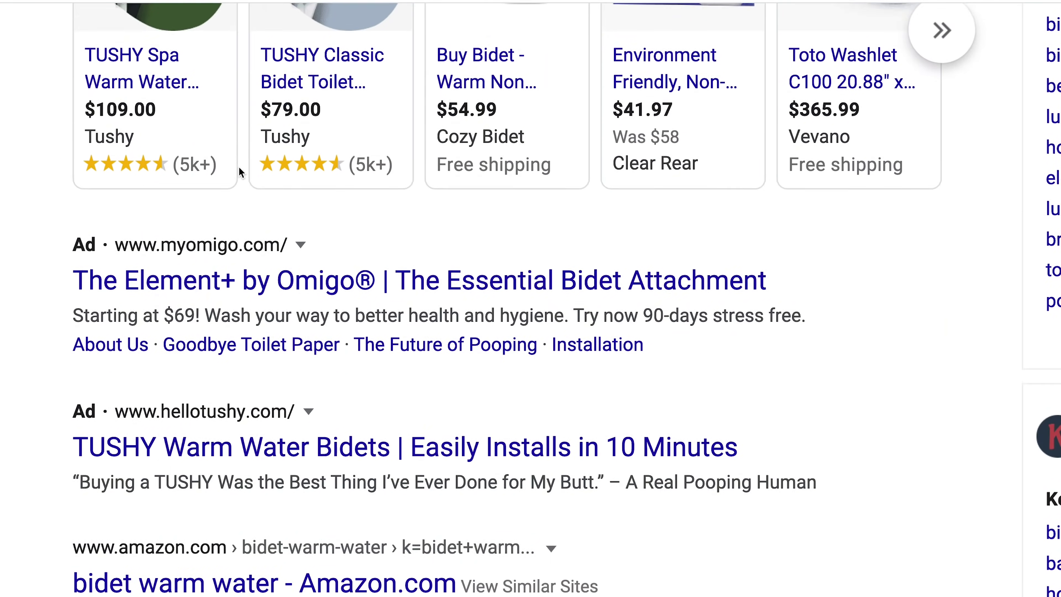
drag(64, 331, 365, 326)
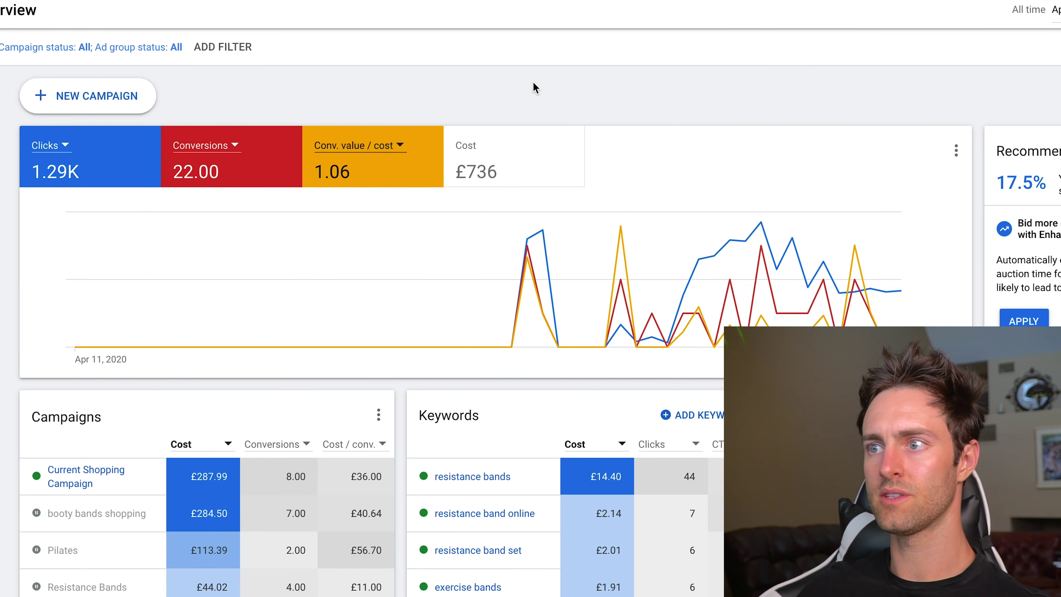
Step: Review the second account's Google Ads overview and GymGoat's Booty Bands x3 + Free Workout Regime product page
click(485, 178)
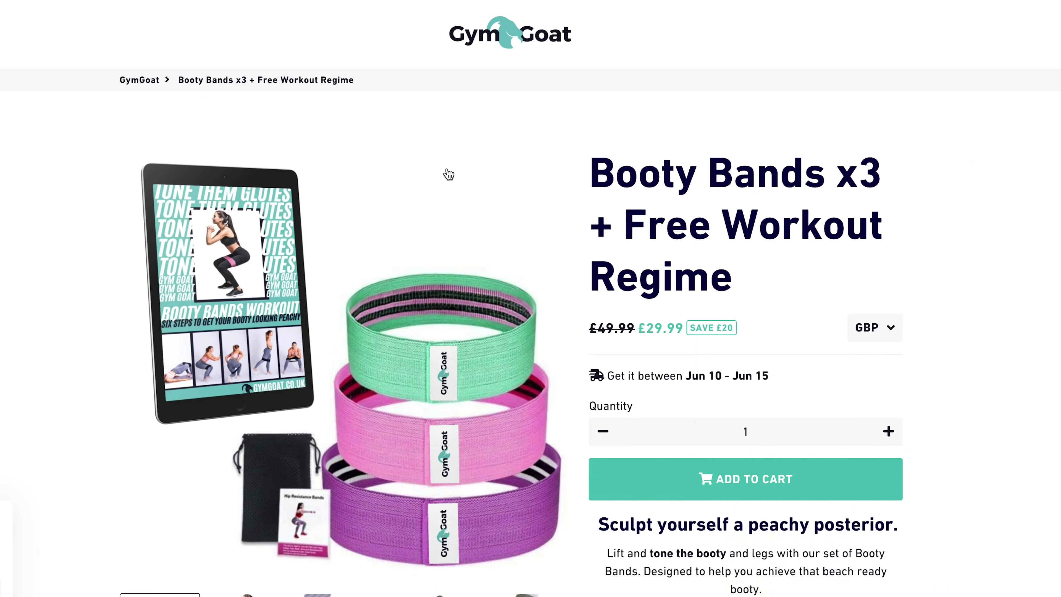
scroll(559, 211, down, 10)
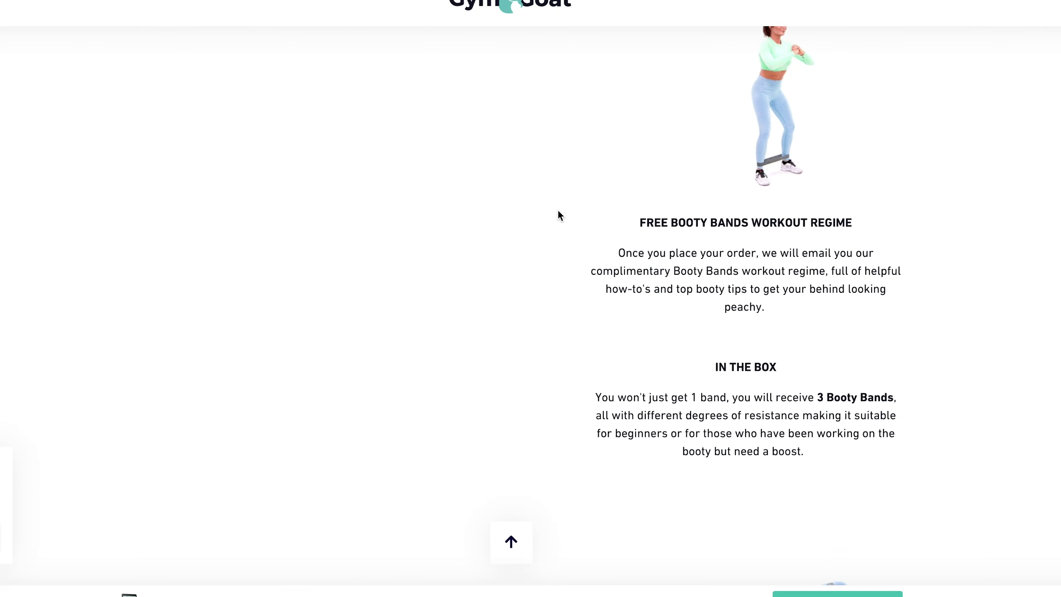
scroll(558, 216, up, 10)
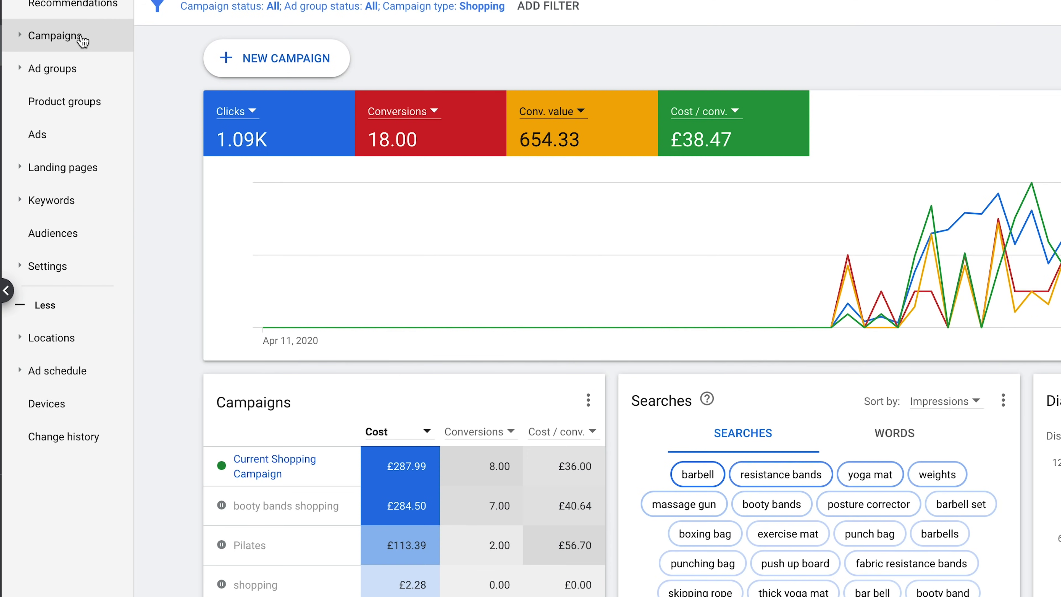
Step: Open the Campaigns list for the shopping campaigns in Google Ads and look over their budgets and statuses
scroll(250, 301, down, 3)
click(54, 35)
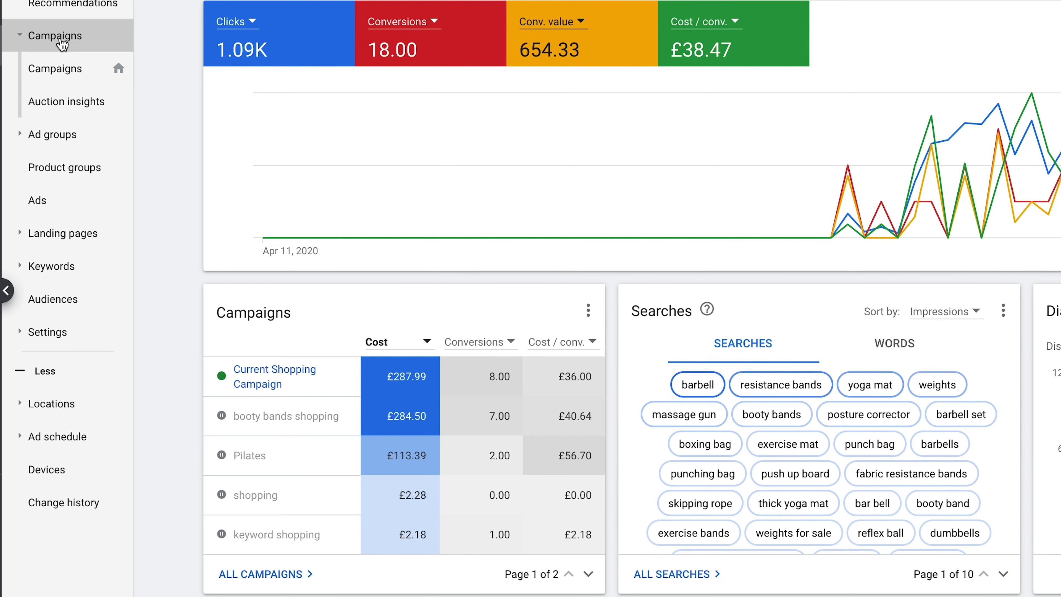
click(63, 75)
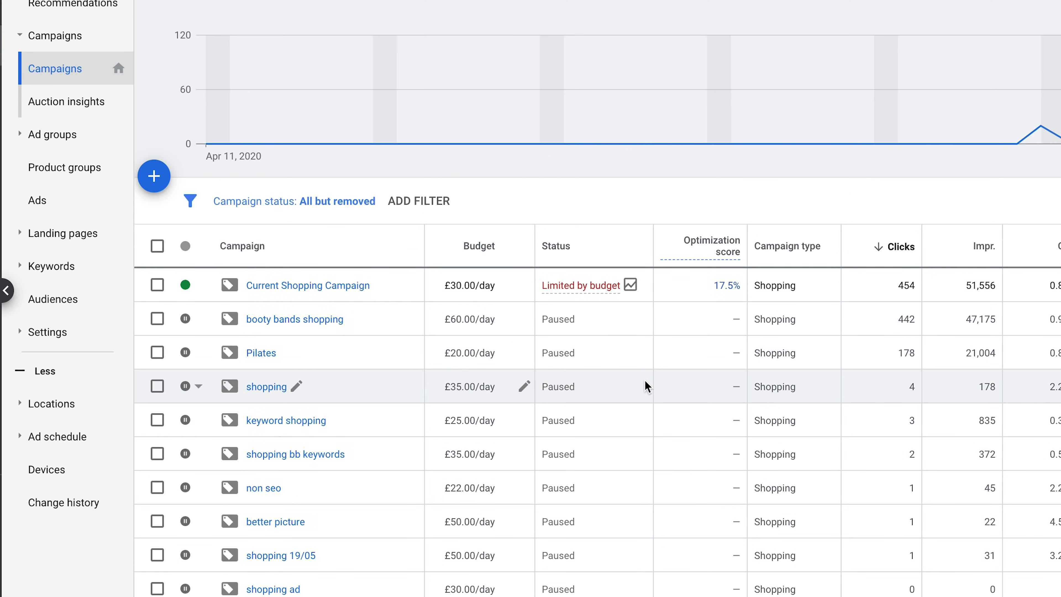
scroll(646, 386, down, 3)
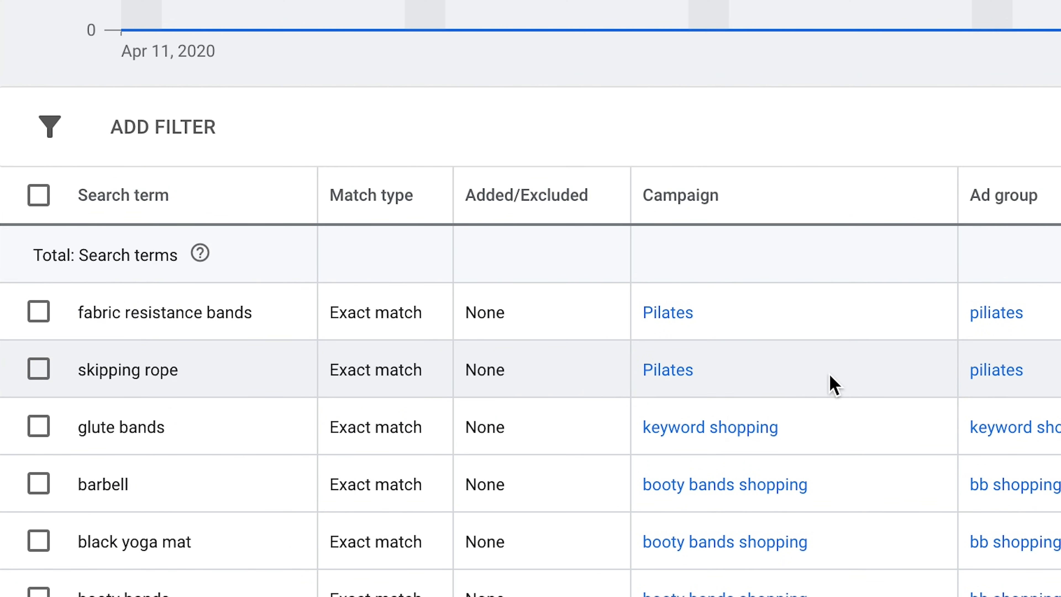
Step: Examine the fitness-related search terms with their campaigns and ad groups, highlighting "barbell" under booty bands shopping
scroll(623, 371, down, 5)
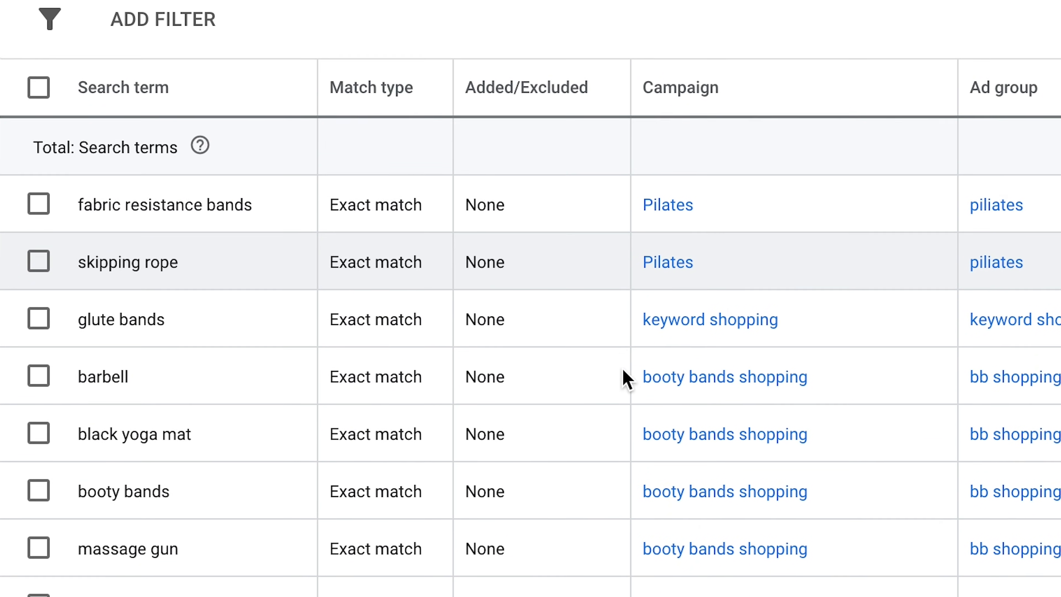
drag(129, 121, 213, 543)
click(163, 390)
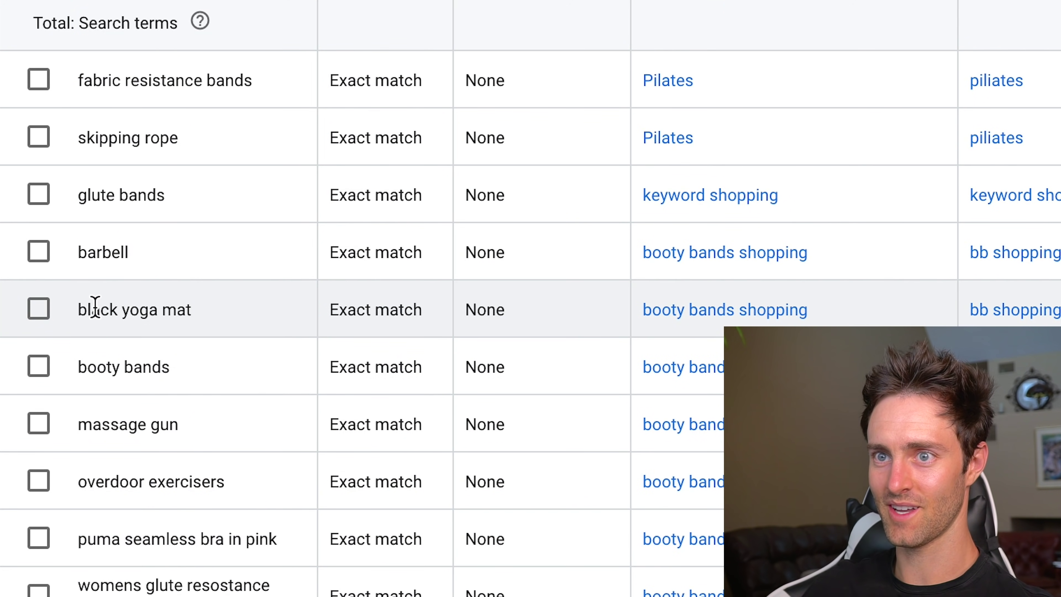
drag(79, 252, 126, 253)
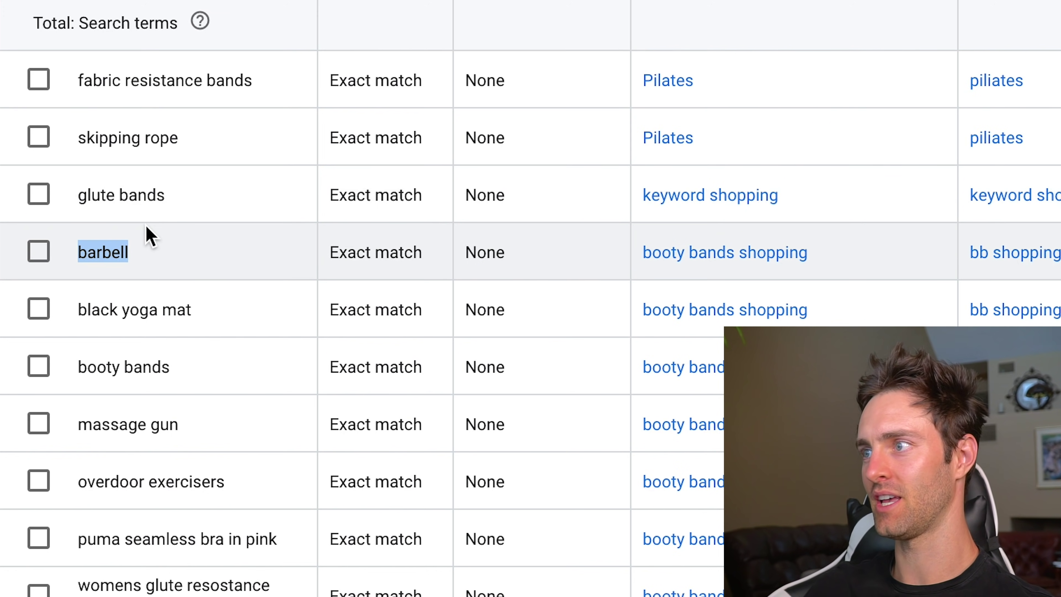
scroll(146, 226, down, 5)
scroll(146, 226, down, 1)
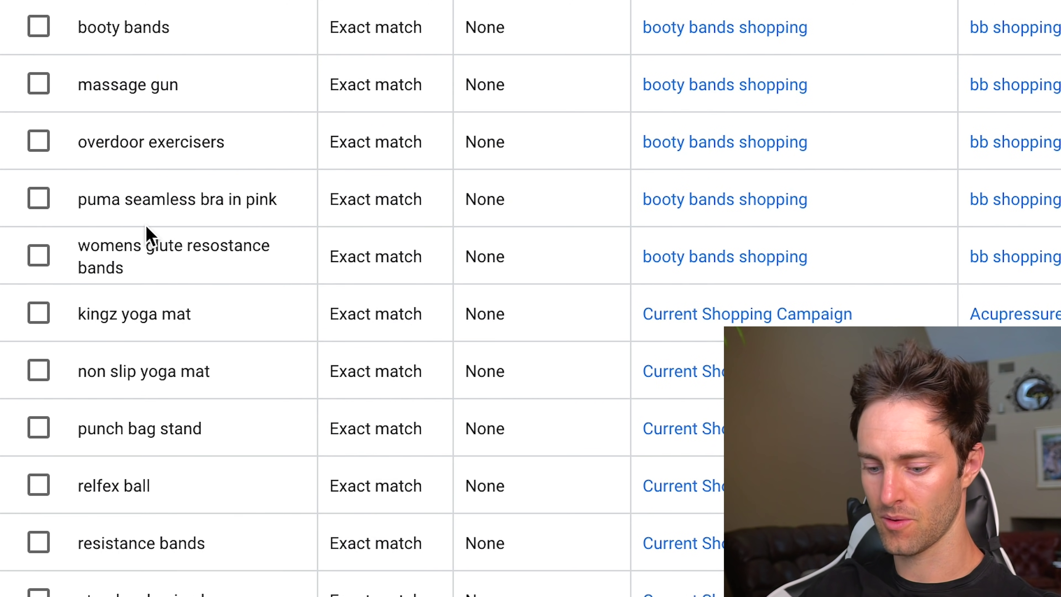
scroll(146, 226, up, 1)
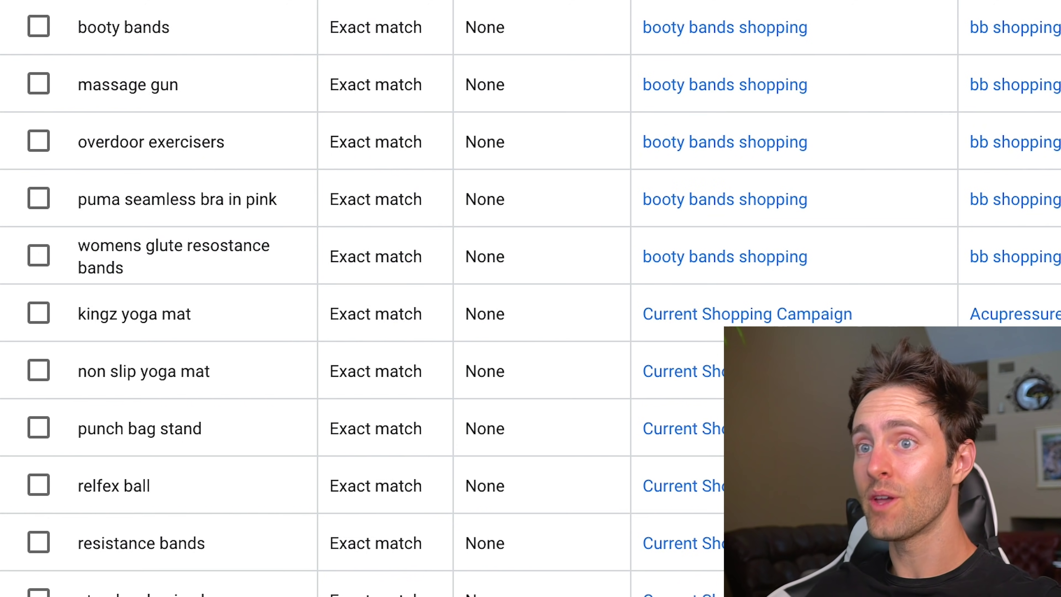
scroll(198, 232, up, 10)
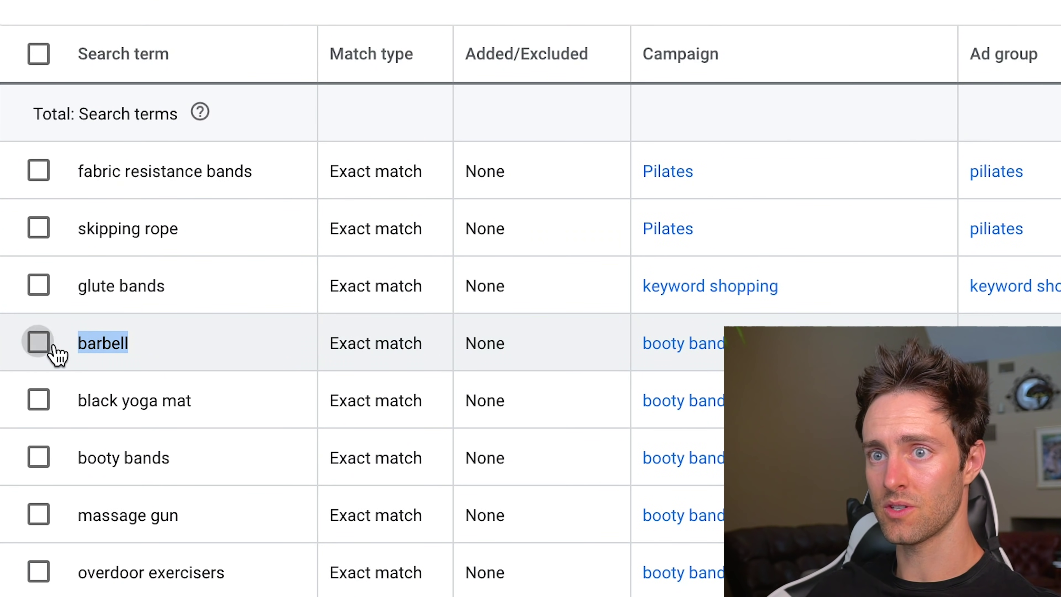
Step: Select the glute bands and barbell search terms, and clear both selections
click(38, 342)
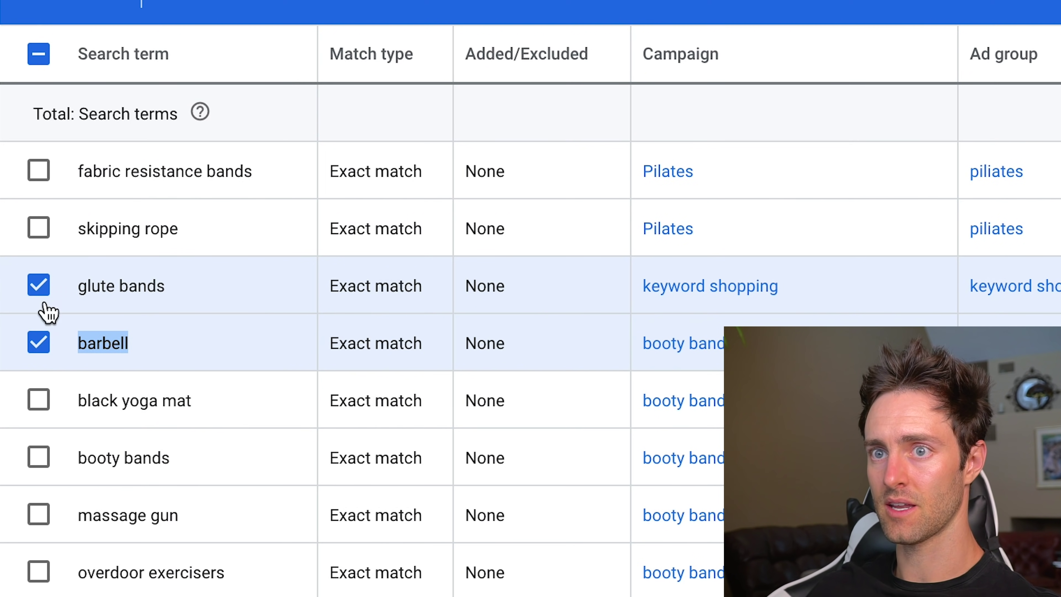
click(39, 285)
click(38, 341)
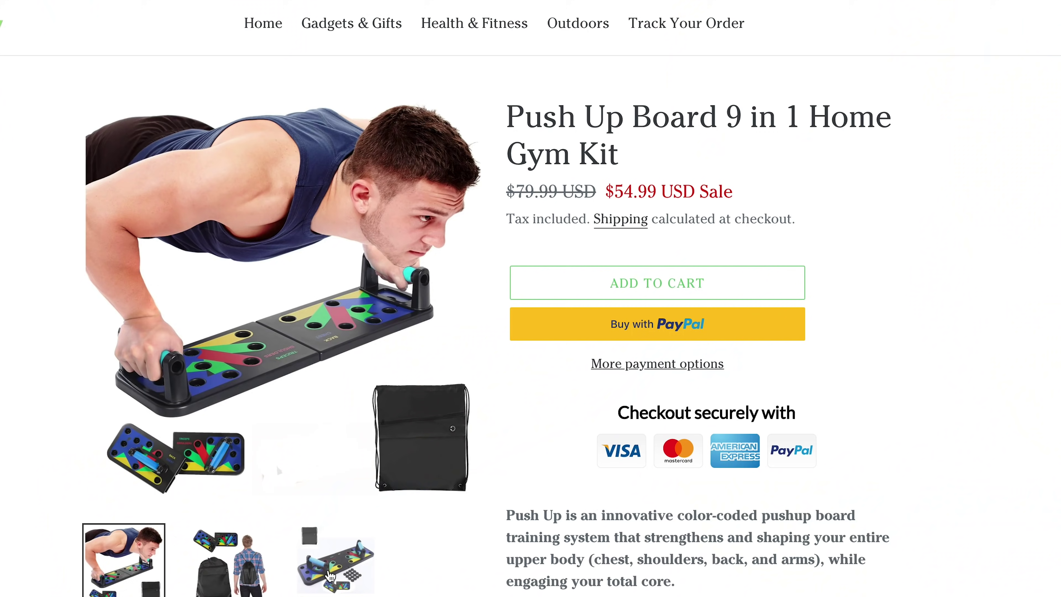
Step: Look over the Push Up Board 9 in 1 Home Gym Kit page and browse the Portable Home Gym 2.0 product images
scroll(928, 485, down, 15)
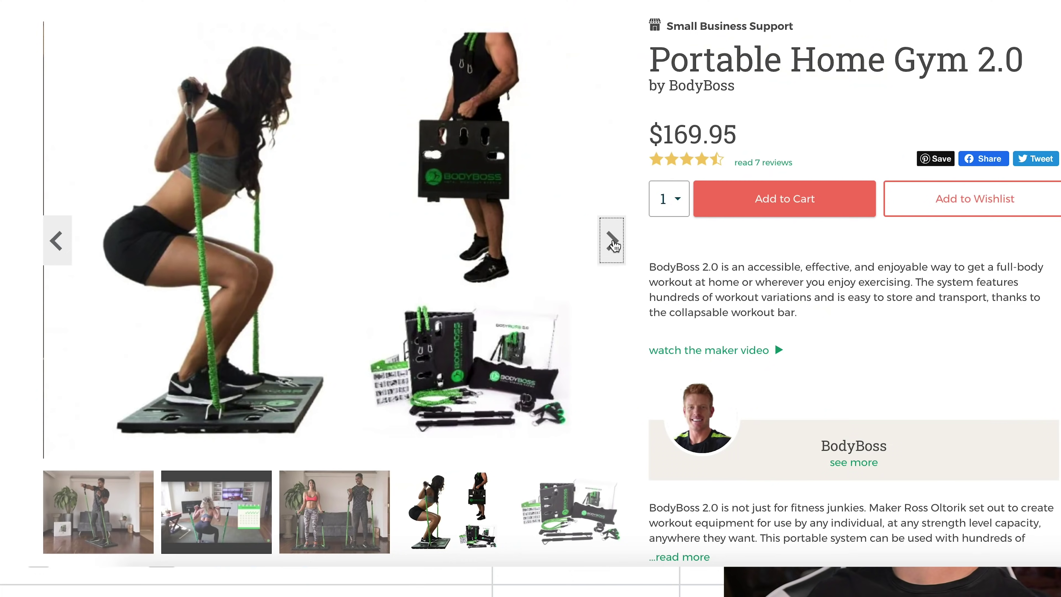
click(613, 242)
click(615, 243)
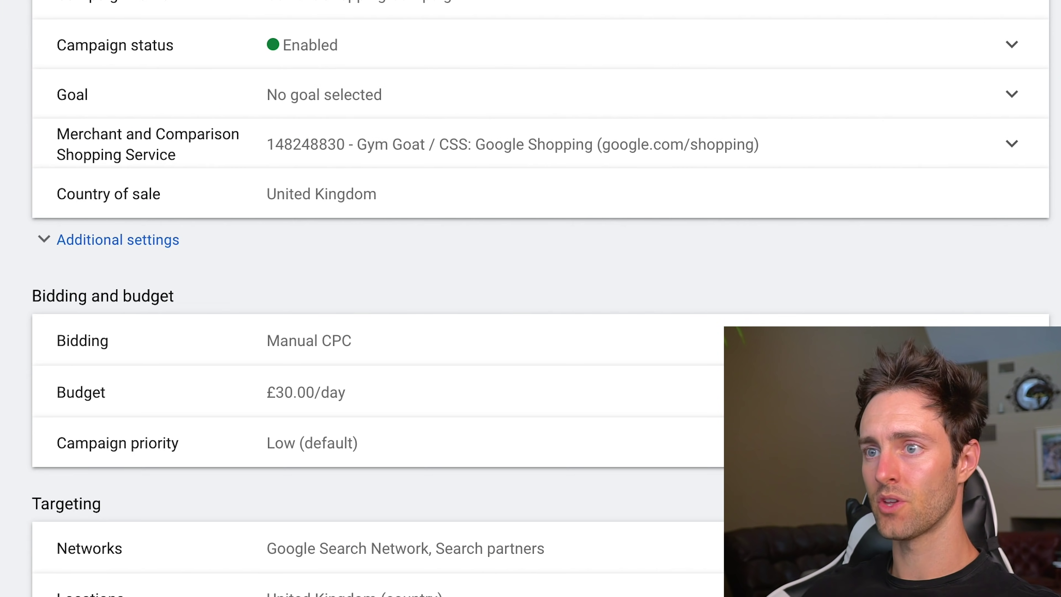
Step: Open the shopping campaign's bidding settings and view the available bid strategies
click(355, 353)
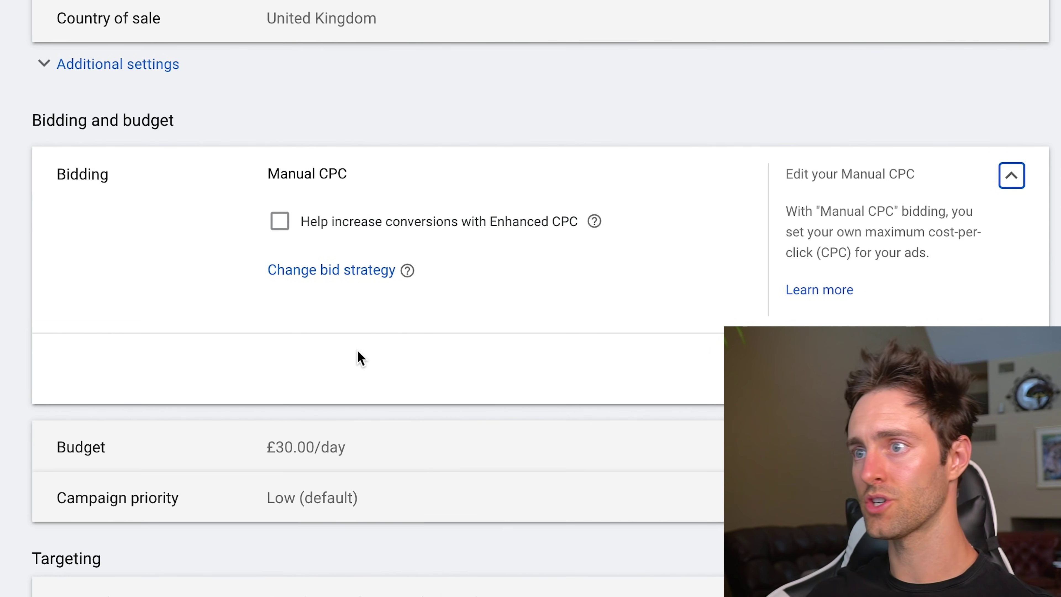
click(356, 272)
click(423, 256)
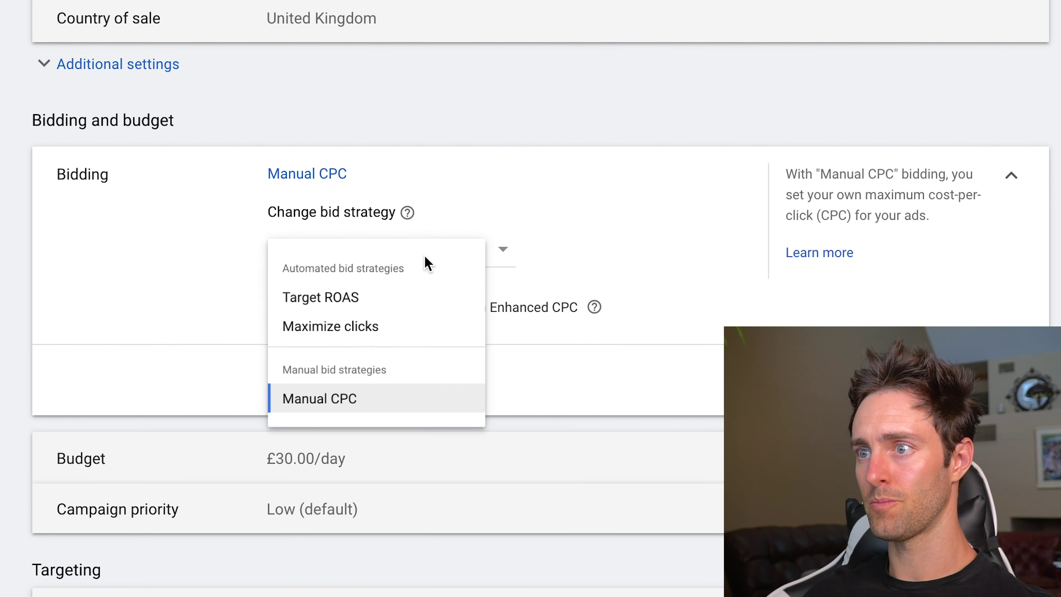
click(254, 305)
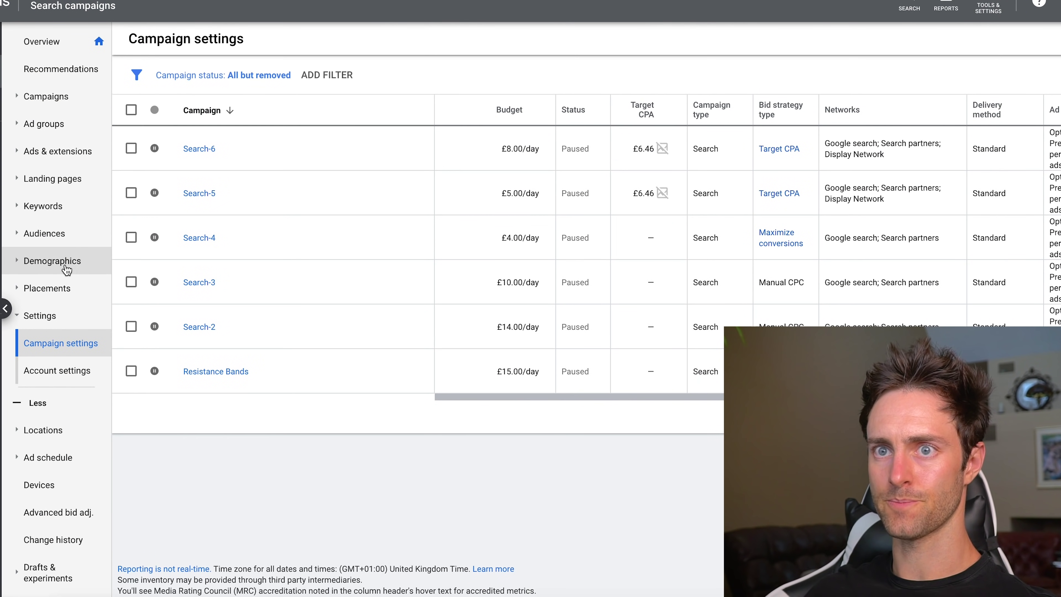
Step: Review the device-level performance and inspect the bid adjustment options for the Resistance Bands campaign on computers and mobile phones
click(64, 269)
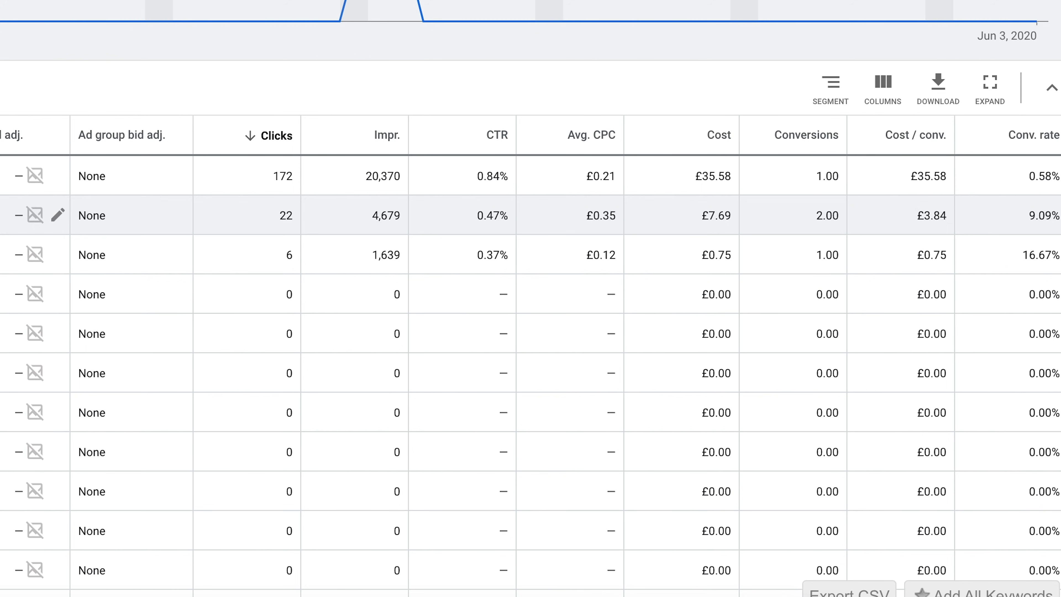
double_click(24, 267)
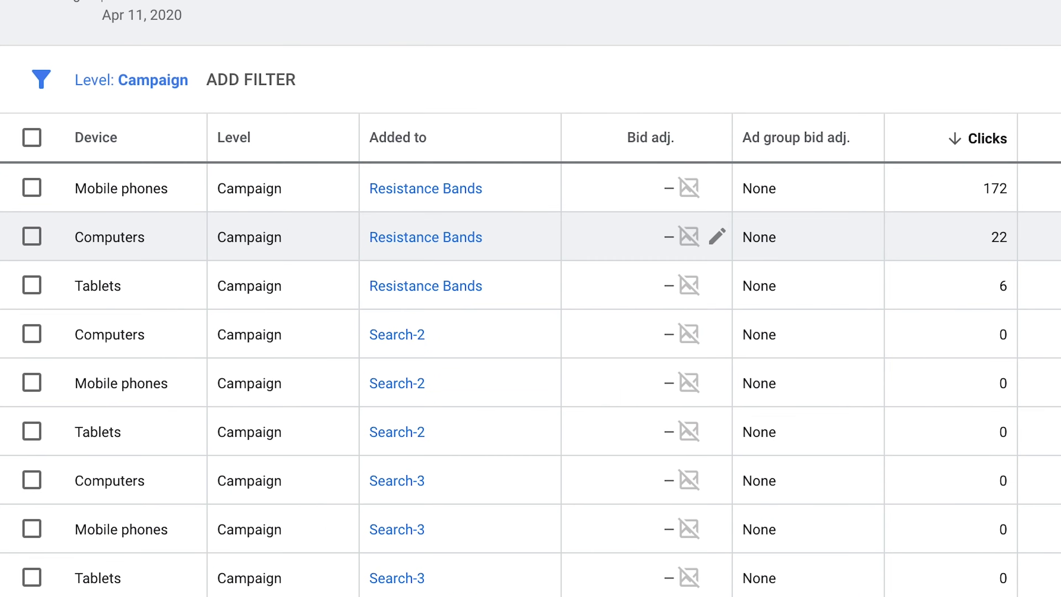
click(717, 236)
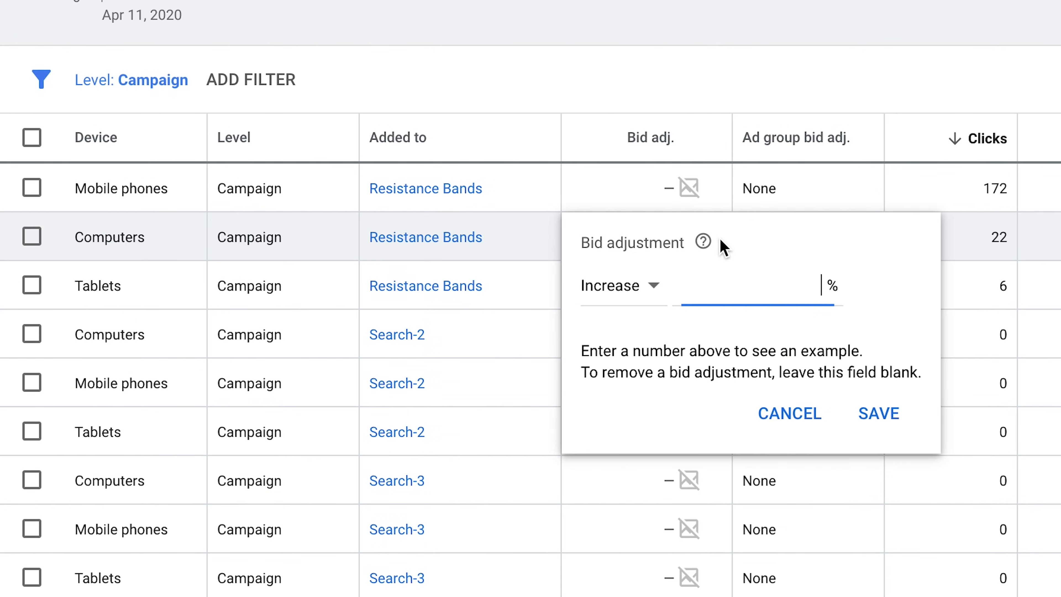
key(Escape)
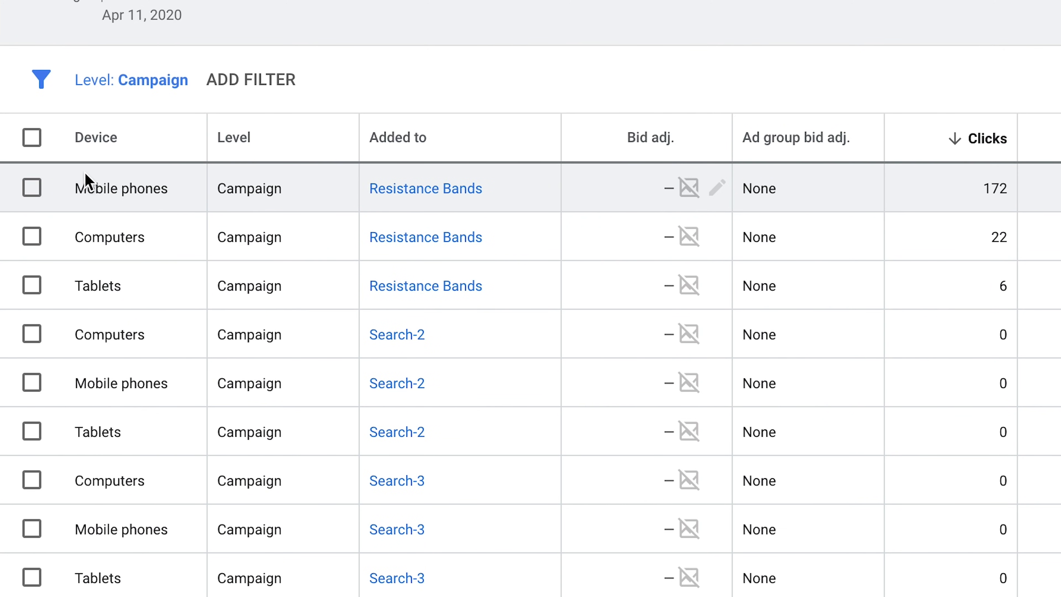
click(717, 188)
key(Escape)
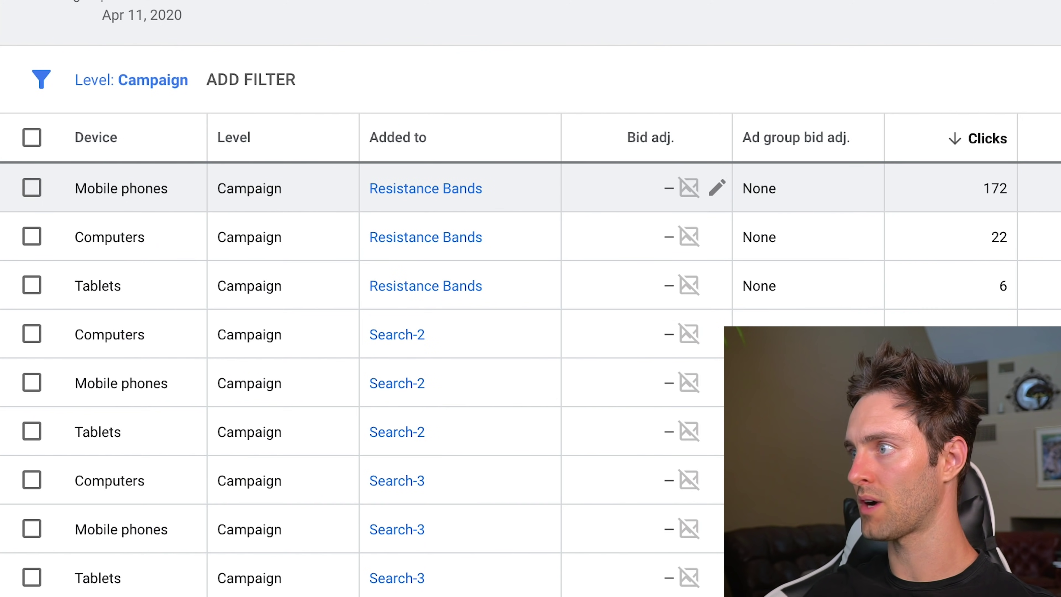
mouse_move(74, 237)
mouse_down()
mouse_move(158, 237)
mouse_move(137, 241)
mouse_up()
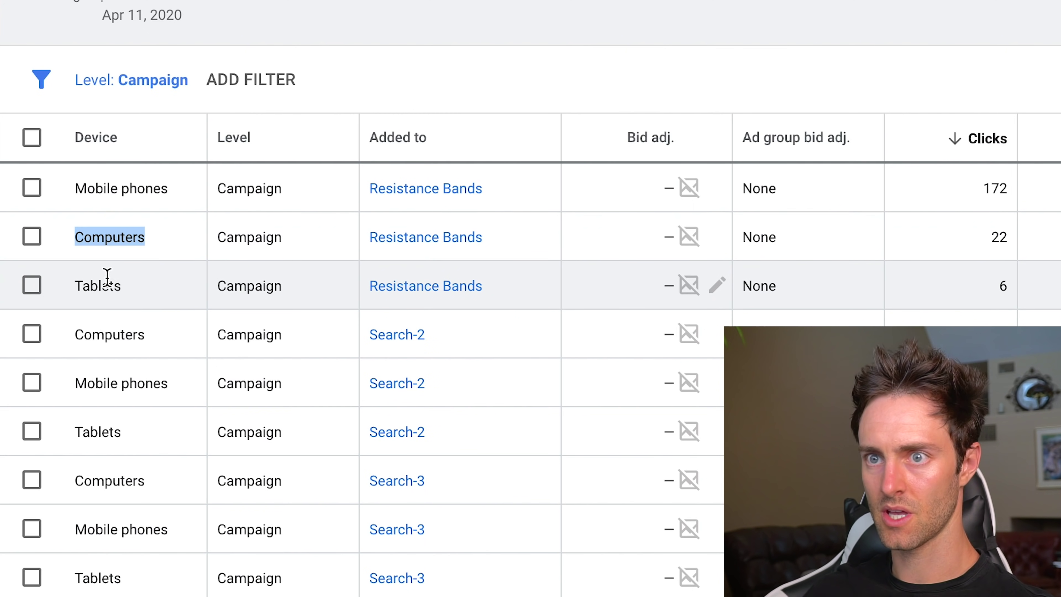
click(107, 279)
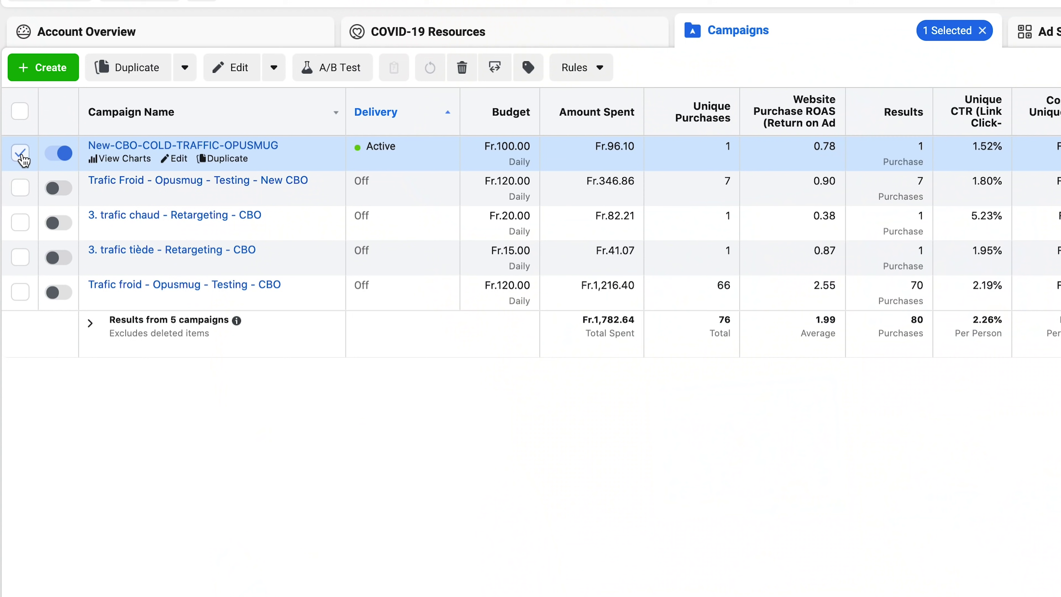
Step: In Facebook Ads Manager, deselect New-CBO-COLD-TRAFFIC-OPUSMUG and open the ad sets of the "Trafic froid - Opusmug - Testing - CBO" campaign
click(20, 152)
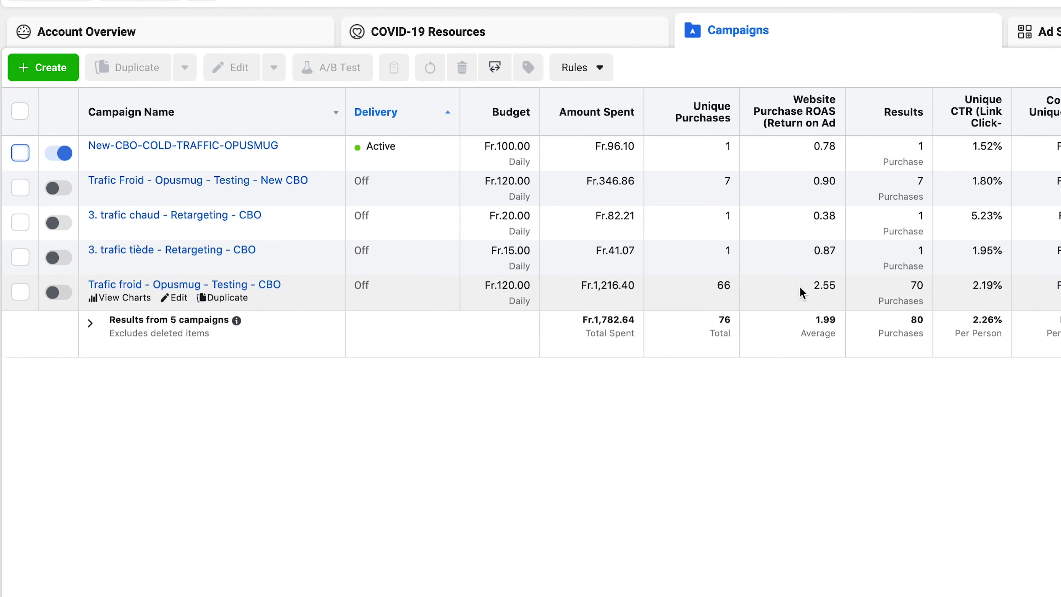
drag(820, 285, 843, 294)
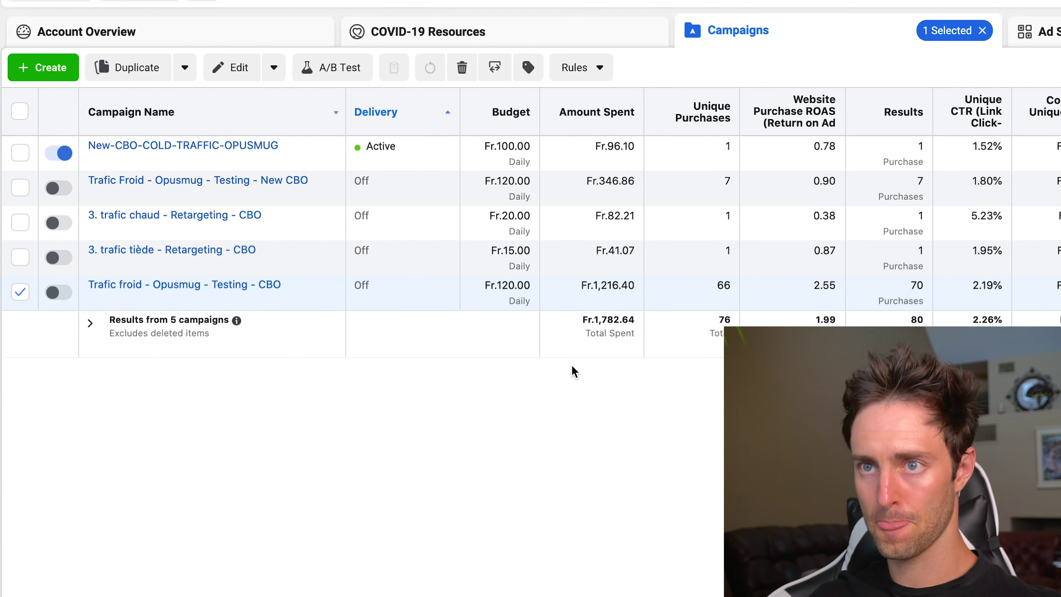
click(189, 285)
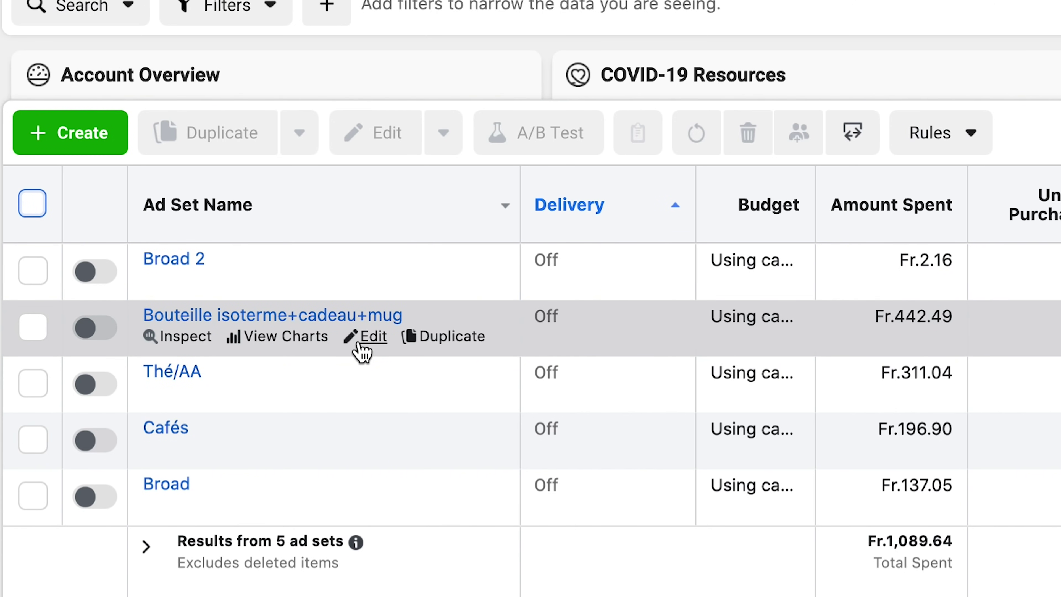
Step: Open the Bouteille isoterme+cadeau+mug ad set for editing and examine each of its detailed targeting interests
click(573, 349)
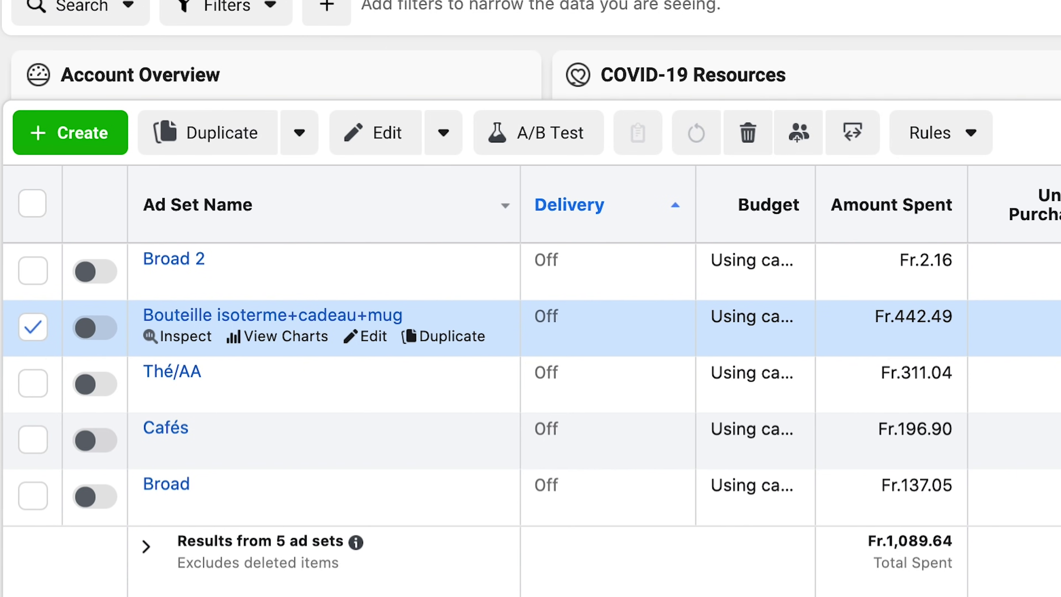
drag(530, 316, 571, 330)
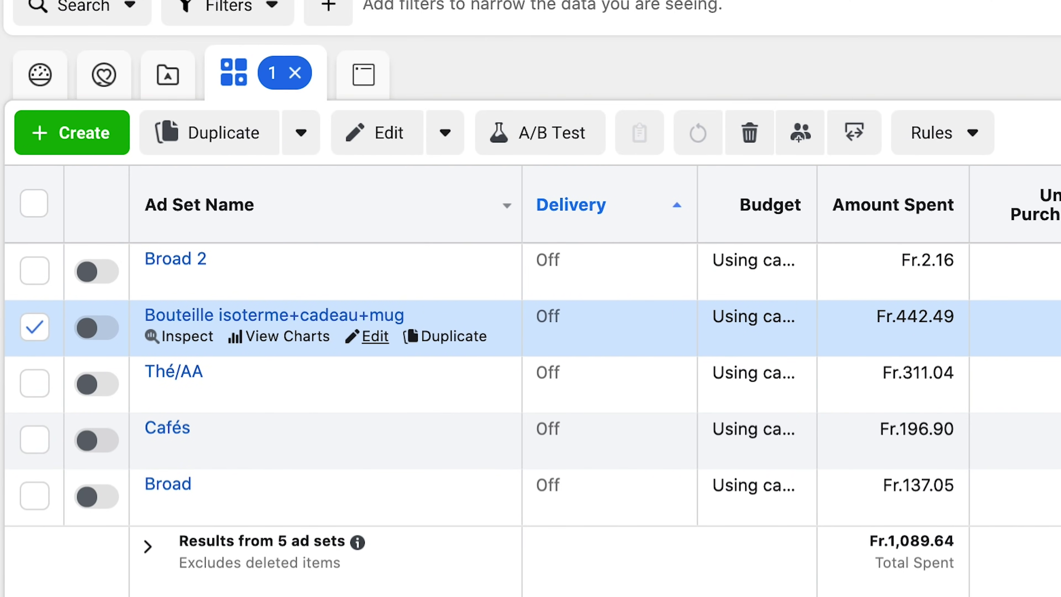
click(375, 336)
scroll(430, 585, down, 10)
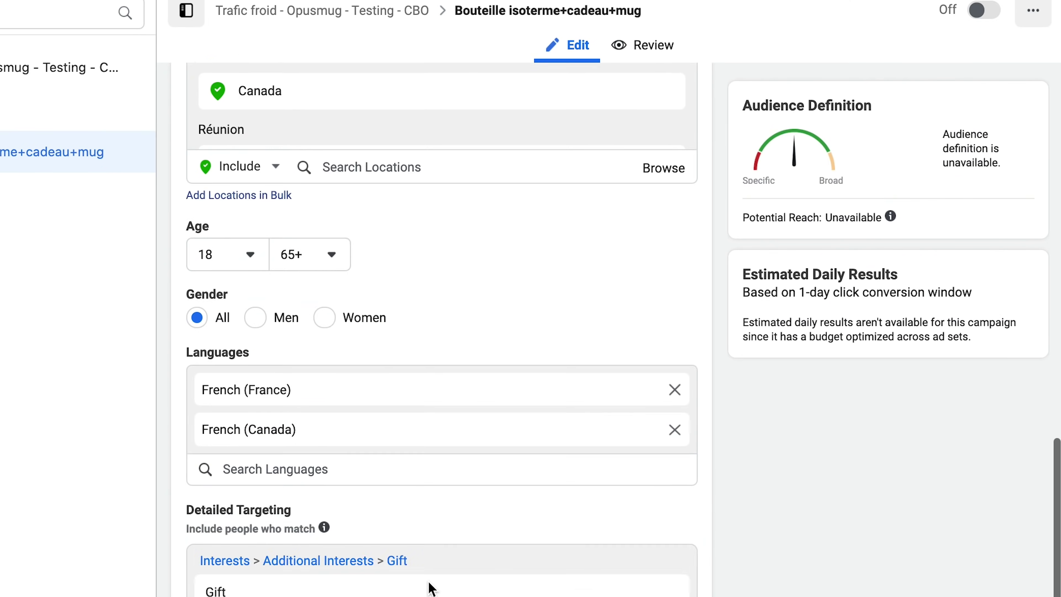
scroll(431, 588, down, 9)
mouse_move(228, 270)
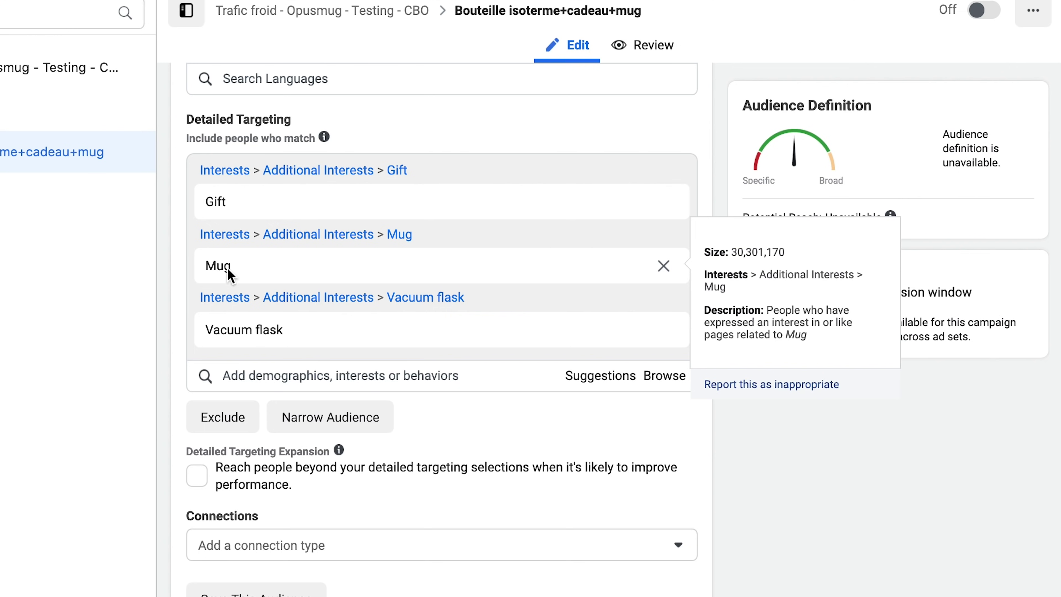
mouse_move(224, 206)
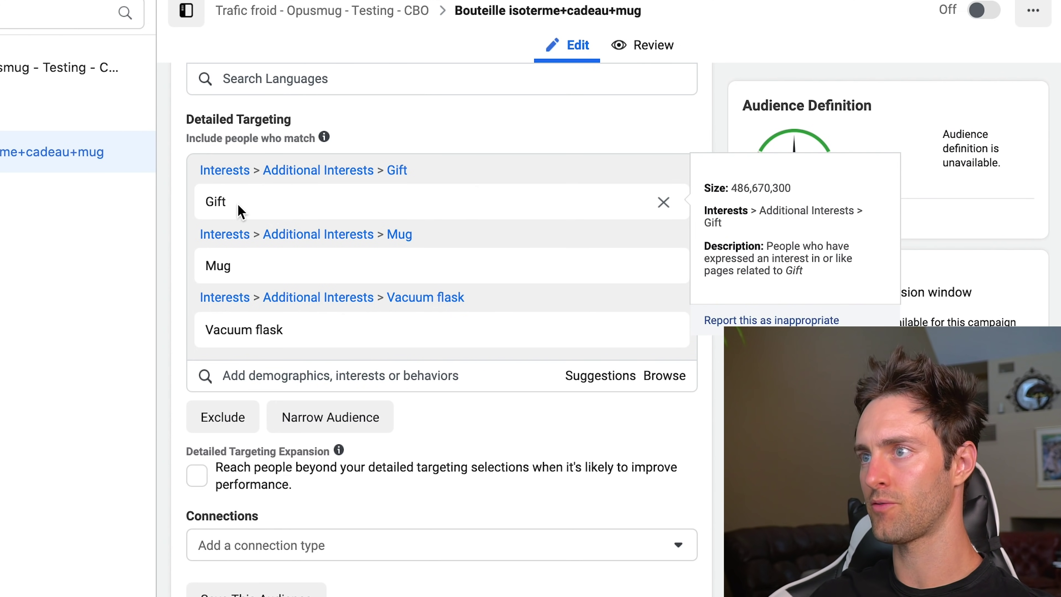
mouse_move(278, 348)
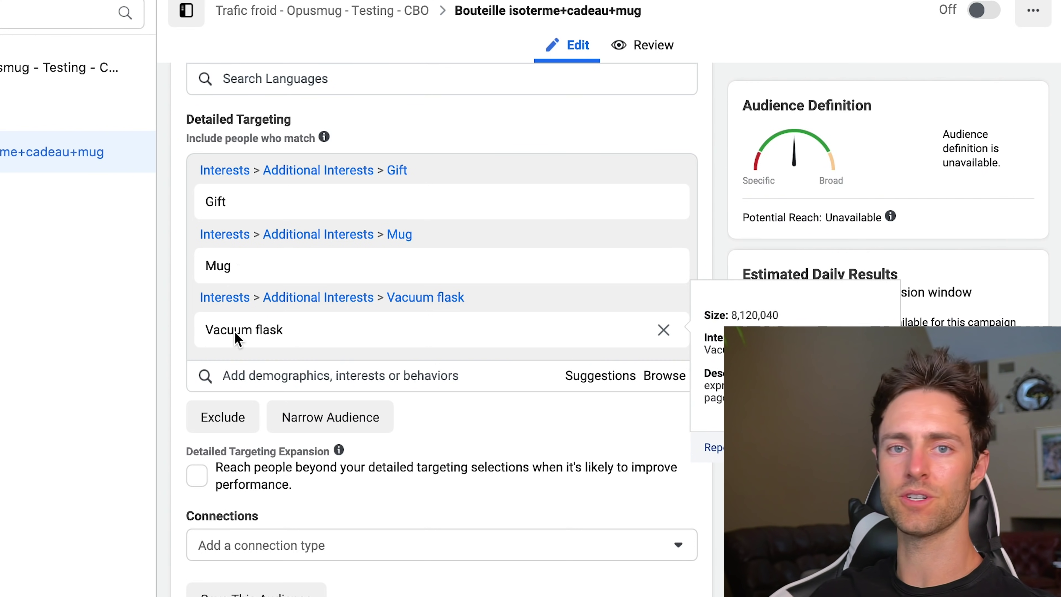
mouse_move(277, 212)
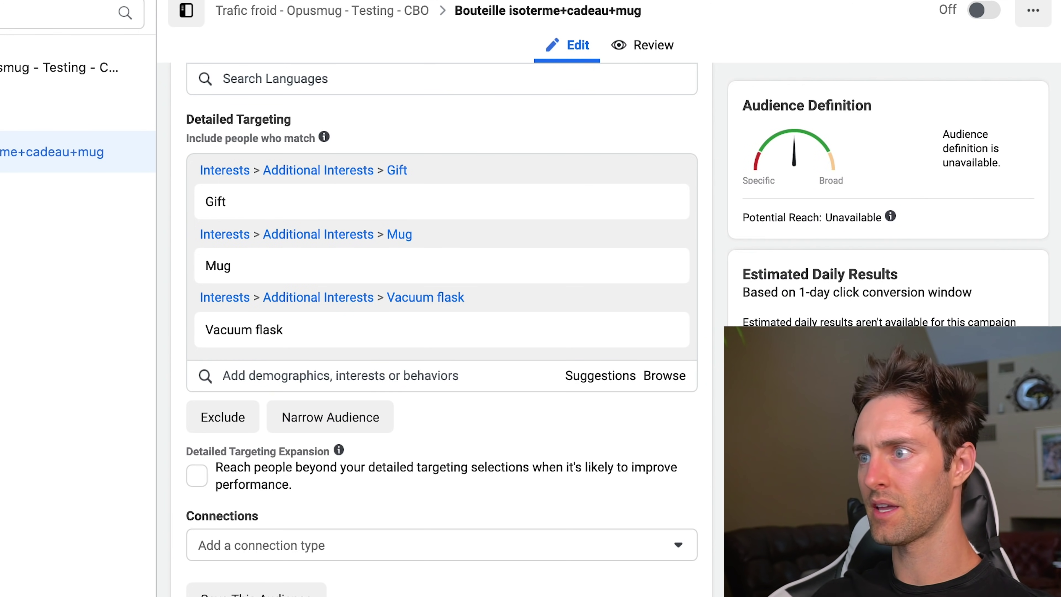
Step: Switch the ad set to manual placements, look through the platform and placement options, and restore automatic placements
scroll(308, 309, down, 10)
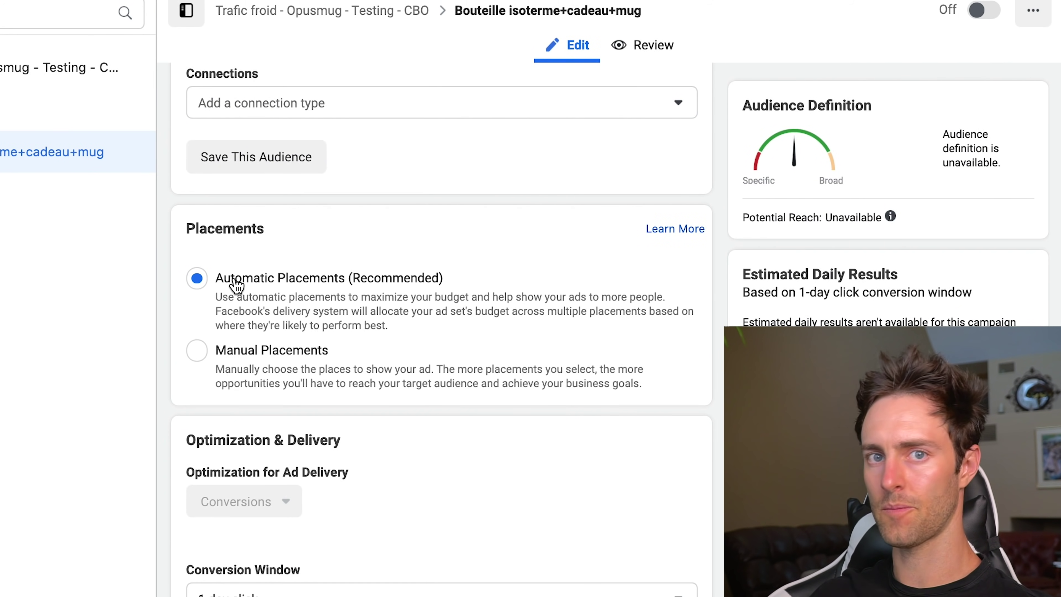
click(199, 356)
scroll(399, 518, down, 5)
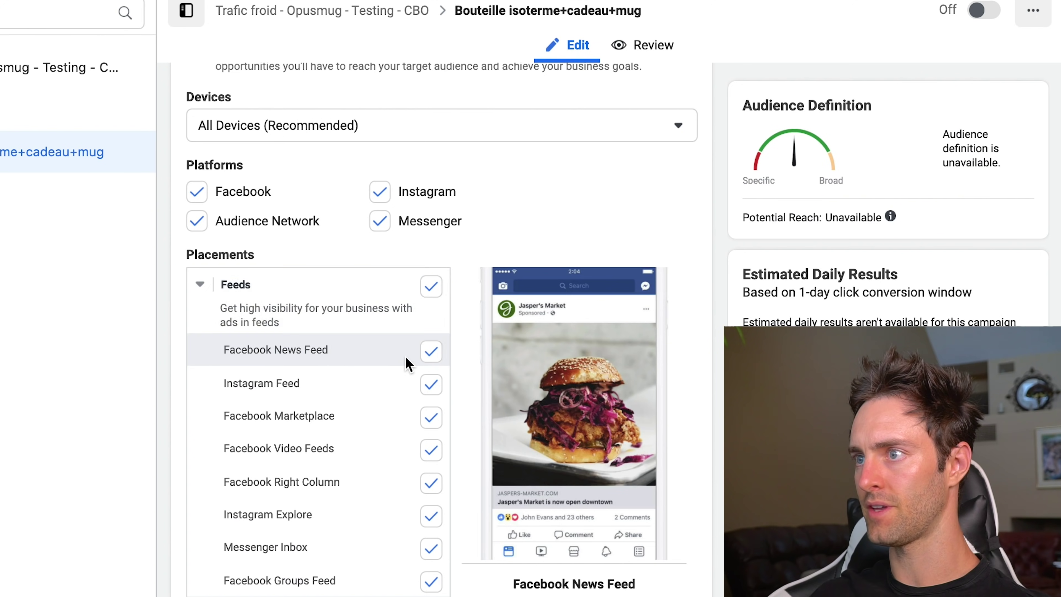
scroll(419, 391, down, 5)
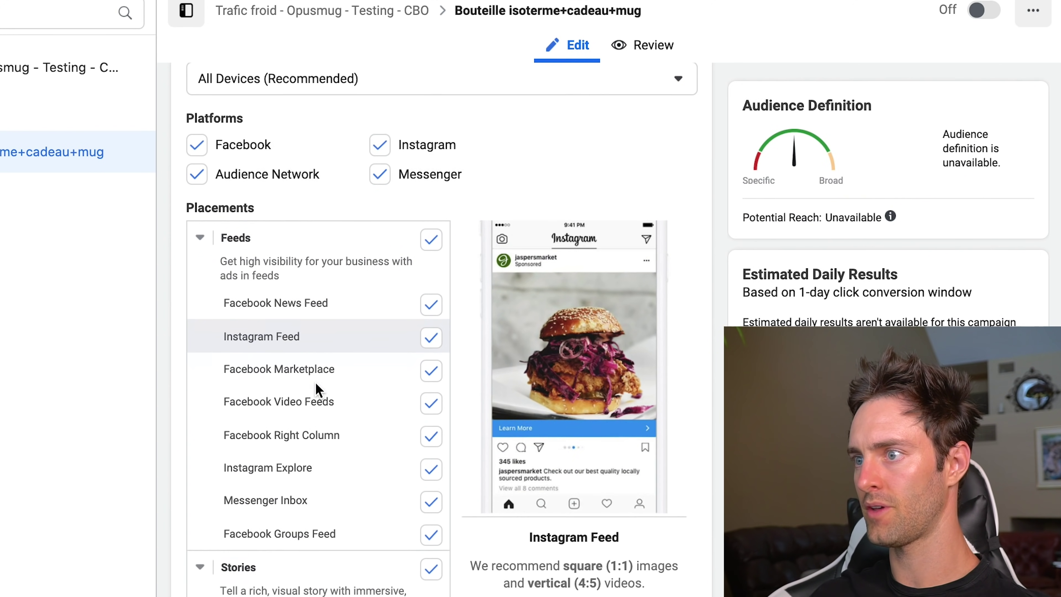
scroll(426, 421, down, 5)
scroll(425, 421, down, 10)
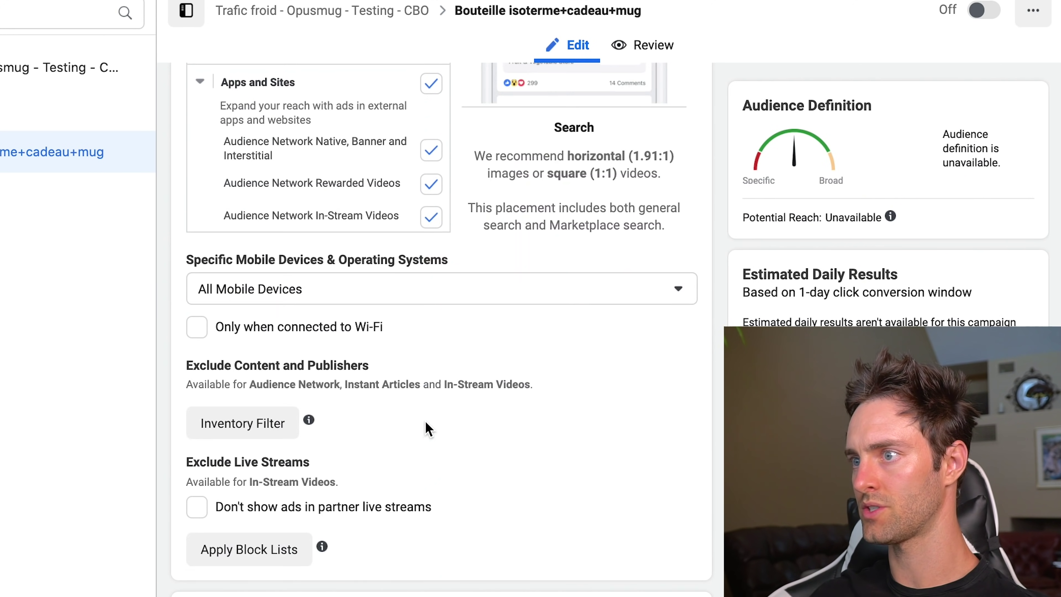
scroll(417, 310, up, 12)
scroll(414, 274, up, 15)
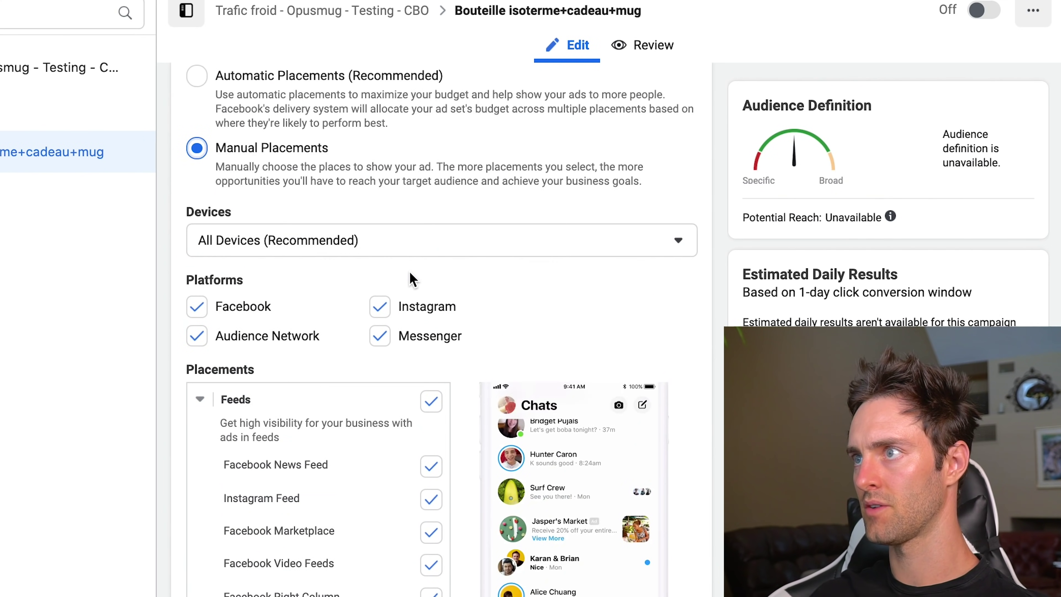
click(198, 284)
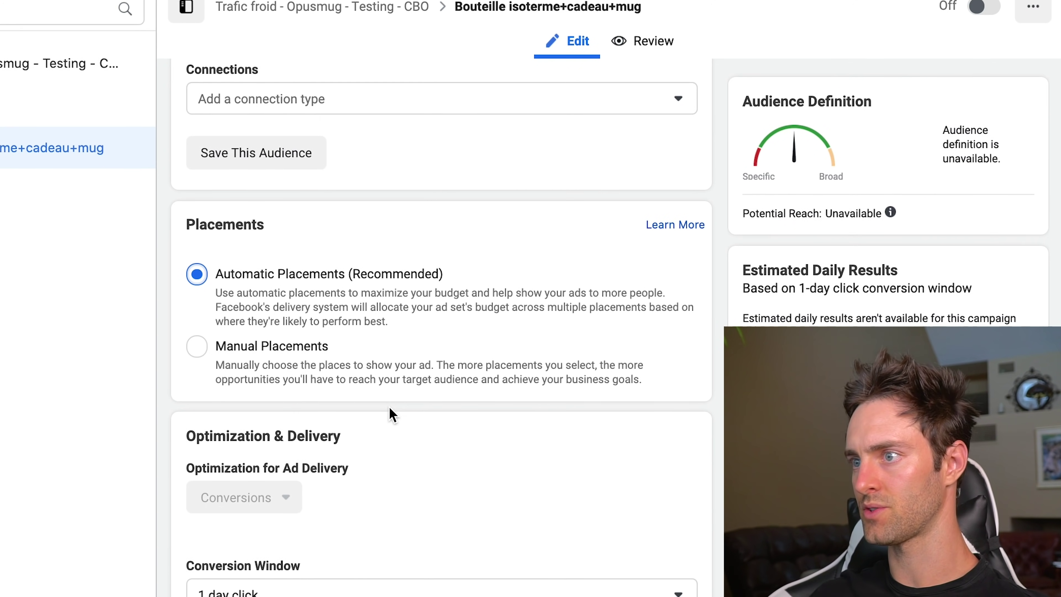
Step: Examine the ad set's optimization and delivery settings, its interest targeting and the list of included locations
scroll(217, 574, down, 1)
scroll(263, 348, down, 5)
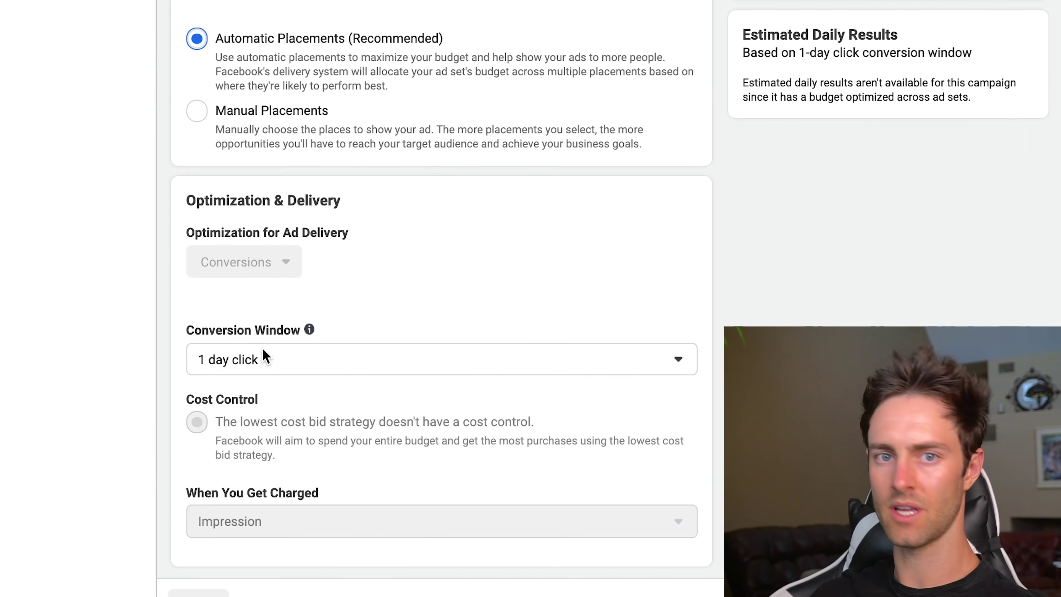
scroll(339, 351, up, 15)
scroll(339, 352, up, 15)
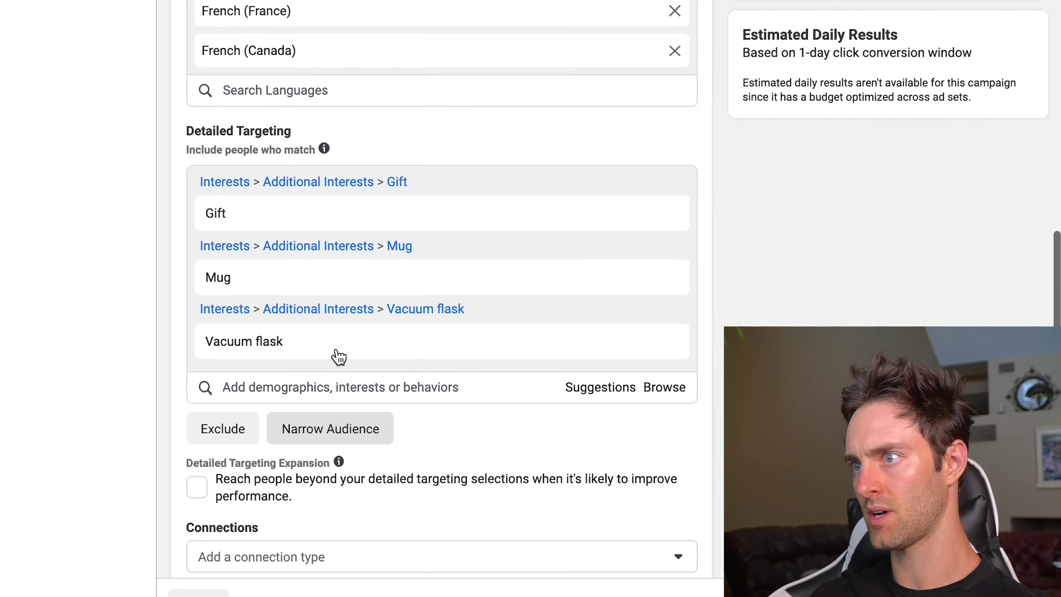
scroll(394, 250, down, 3)
scroll(395, 249, down, 7)
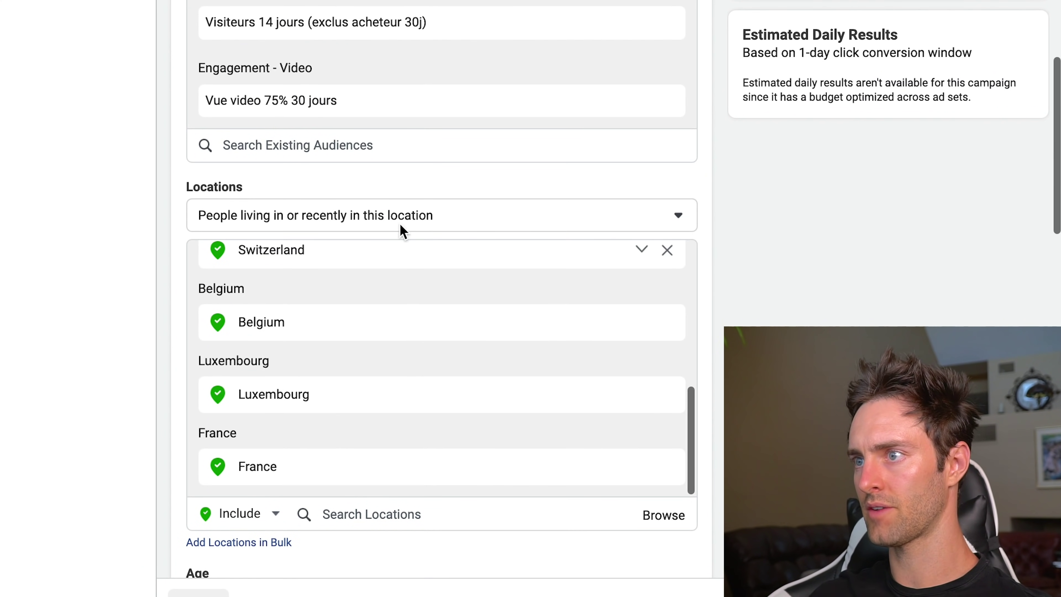
scroll(412, 204, up, 2)
scroll(411, 193, up, 3)
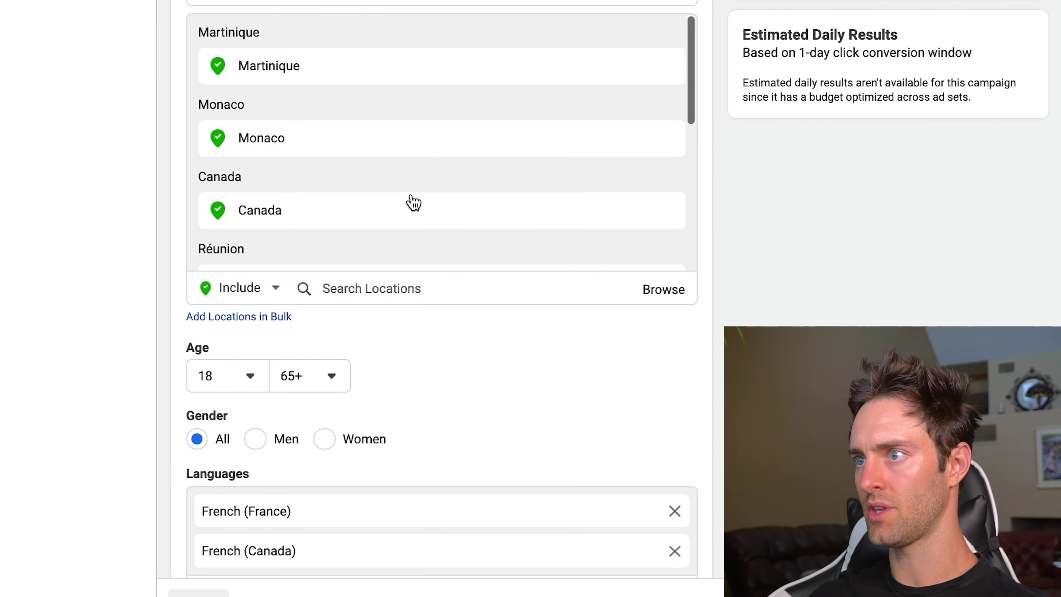
scroll(411, 193, down, 5)
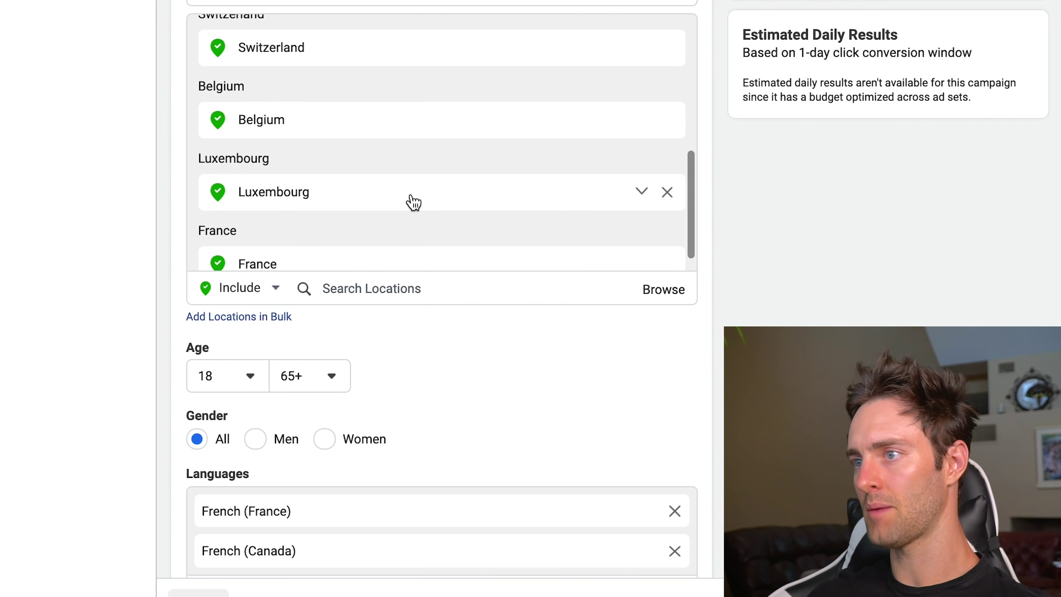
Step: Examine the ad set's excluded custom audiences and pixel settings, and highlight the Purchase conversion event
scroll(411, 194, up, 12)
scroll(411, 194, up, 5)
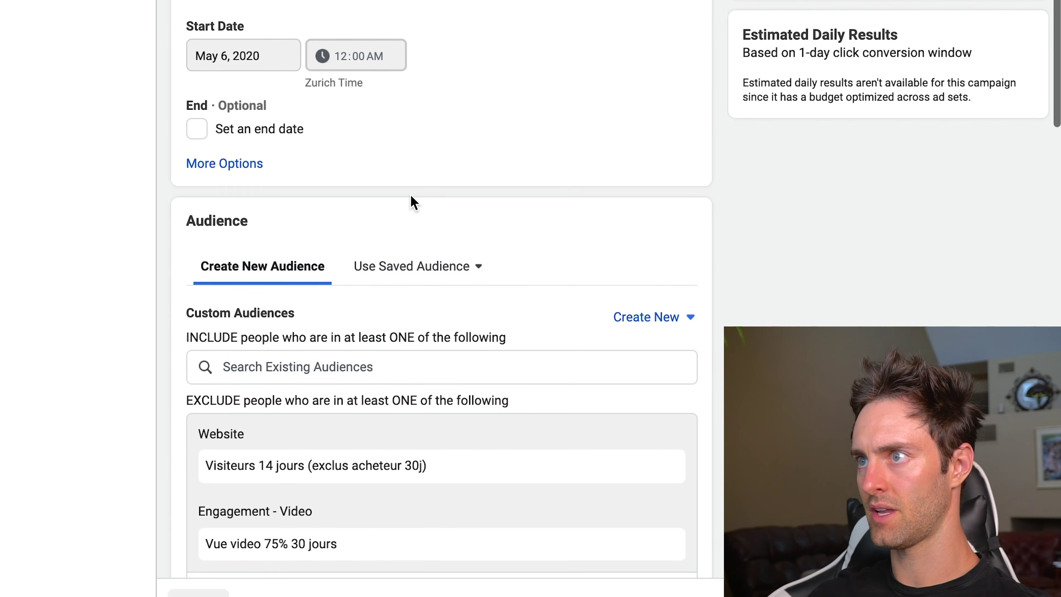
scroll(400, 205, down, 4)
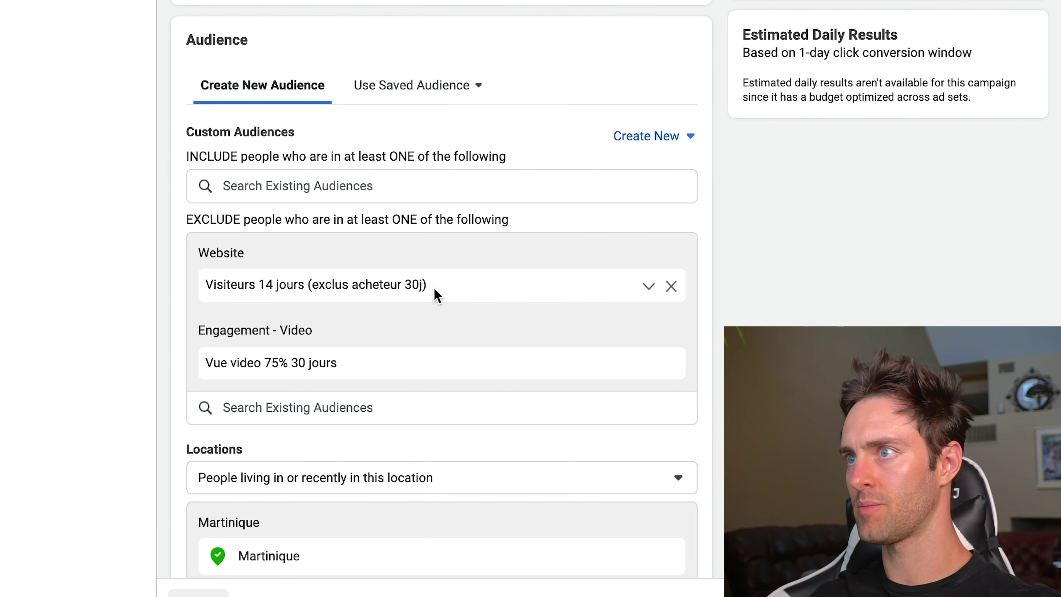
scroll(433, 297, up, 10)
scroll(432, 299, up, 3)
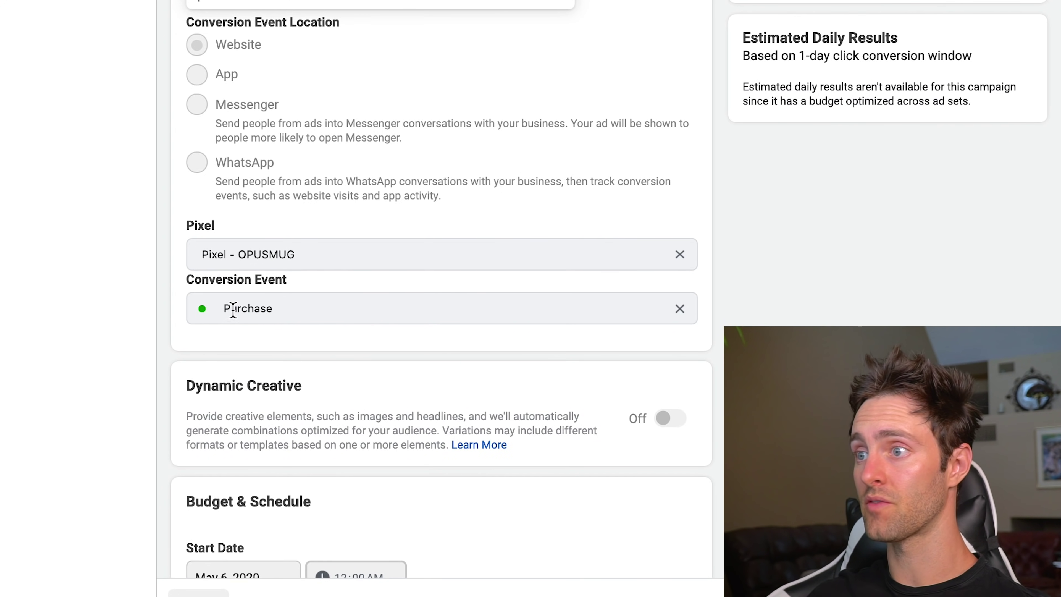
drag(232, 310, 276, 312)
click(368, 211)
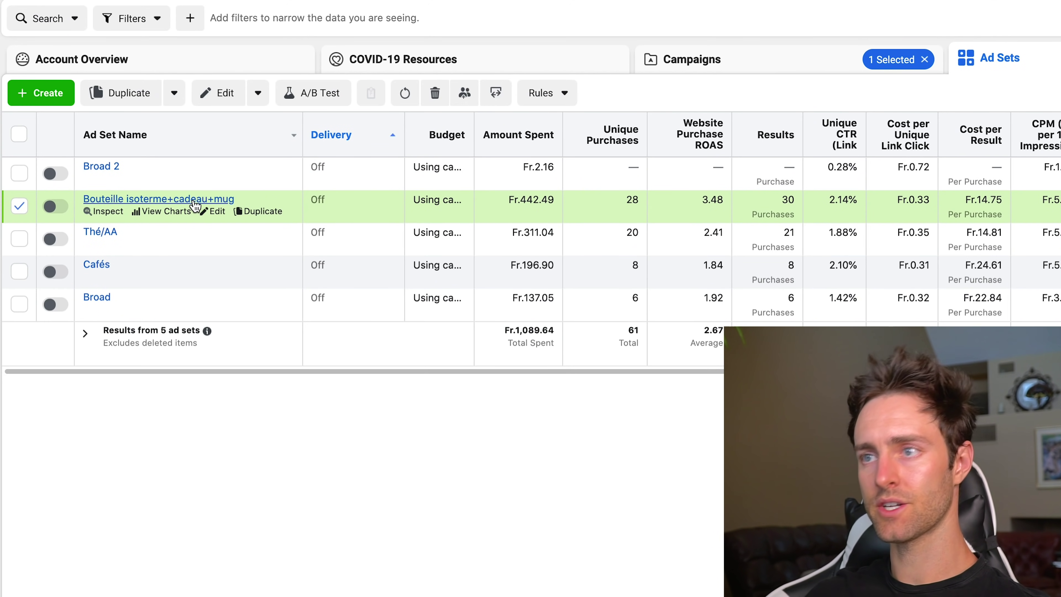
Step: Open the ads of the Bouteille isoterme+cadeau+mug ad set and filter them by Deleted ad delivery
click(192, 199)
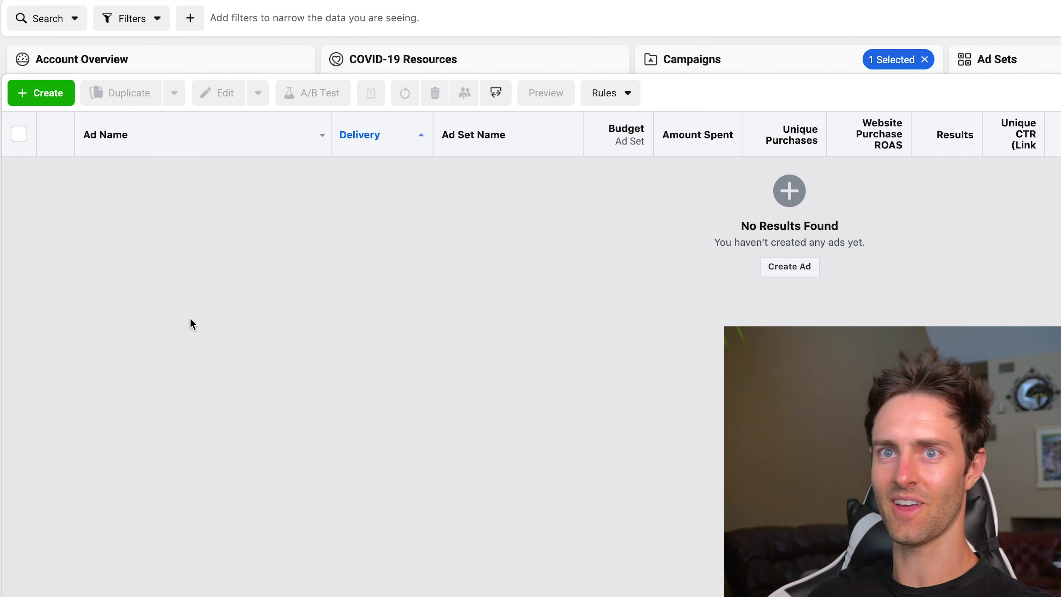
click(135, 25)
mouse_move(176, 147)
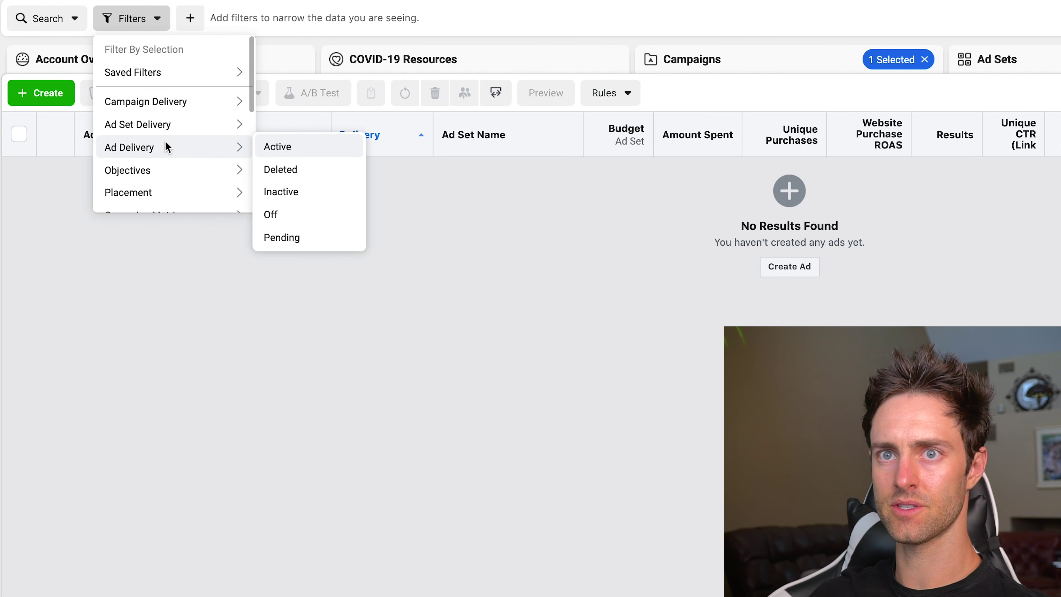
click(318, 168)
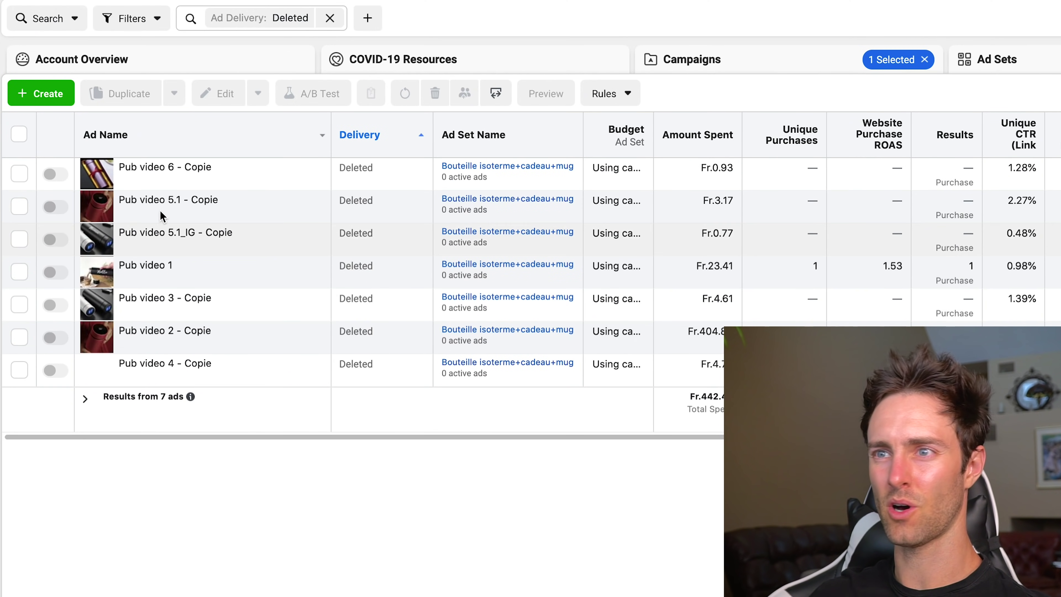
Step: Open the Pub video 6 - Copie ad for editing and highlight its primary text
click(16, 177)
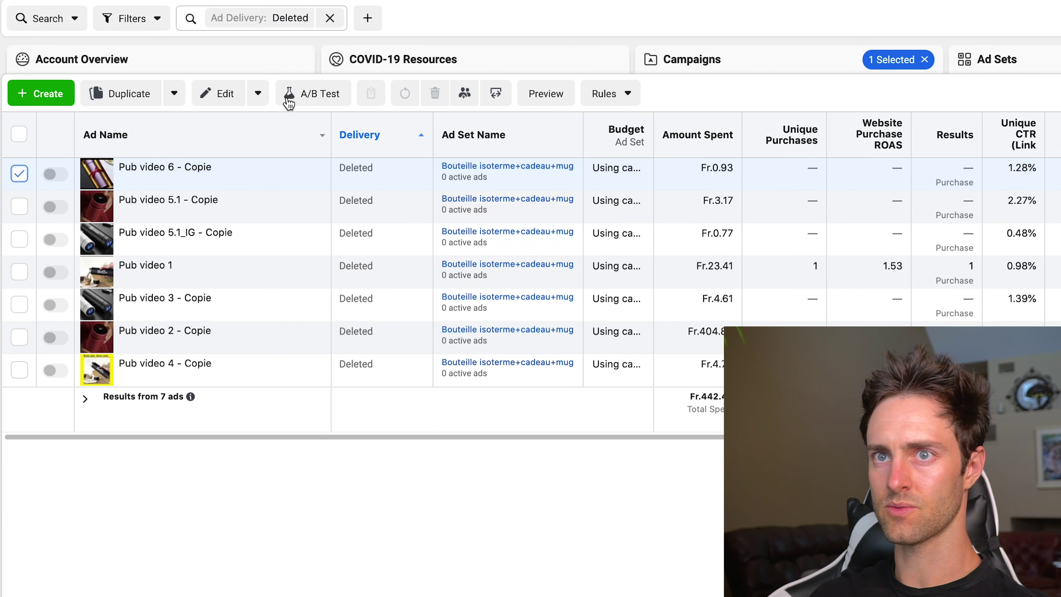
click(235, 100)
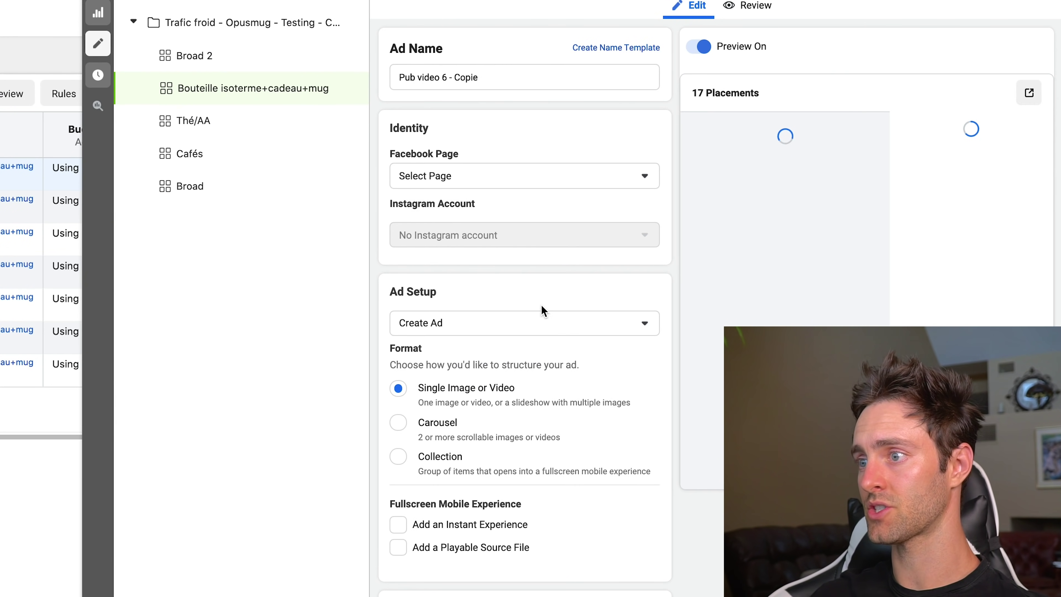
scroll(541, 311, down, 10)
scroll(531, 337, down, 5)
drag(528, 330, 389, 307)
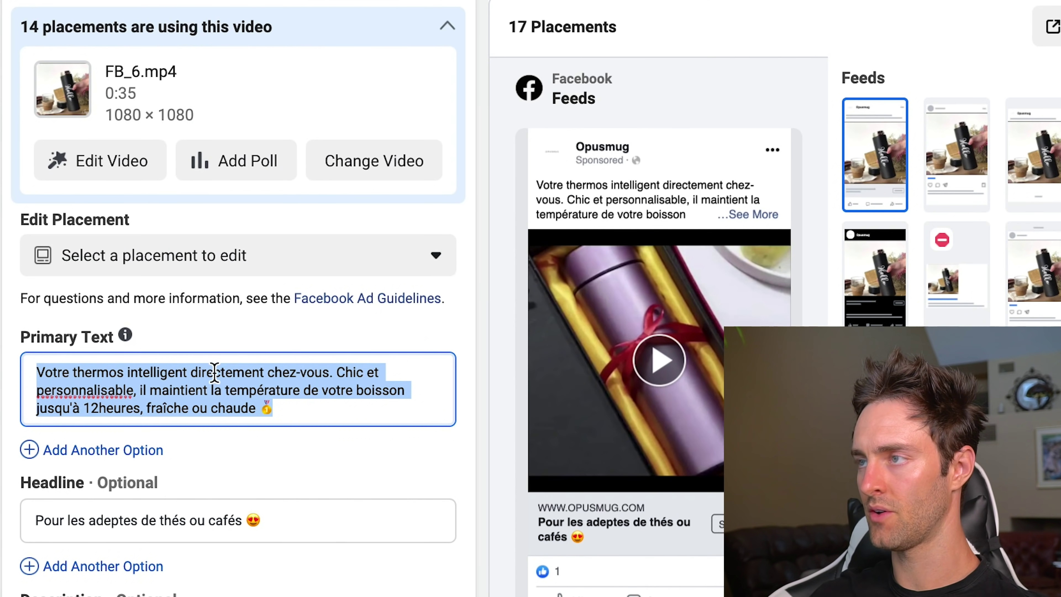
scroll(301, 334, down, 3)
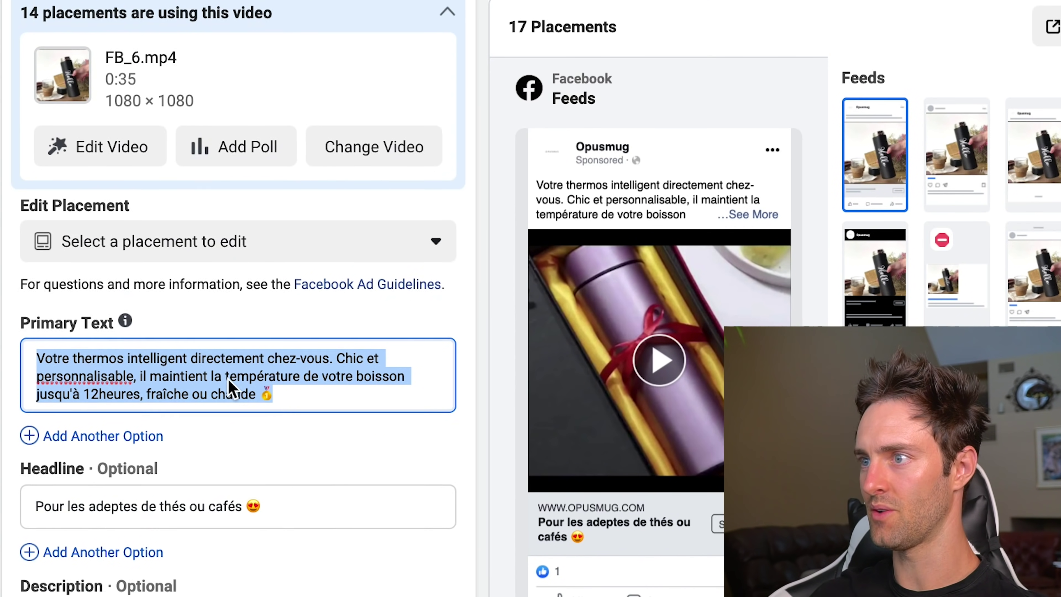
click(296, 305)
Step: Examine the ad's headline, description and website URL, and open the expanded preview of its placements
scroll(296, 372, down, 7)
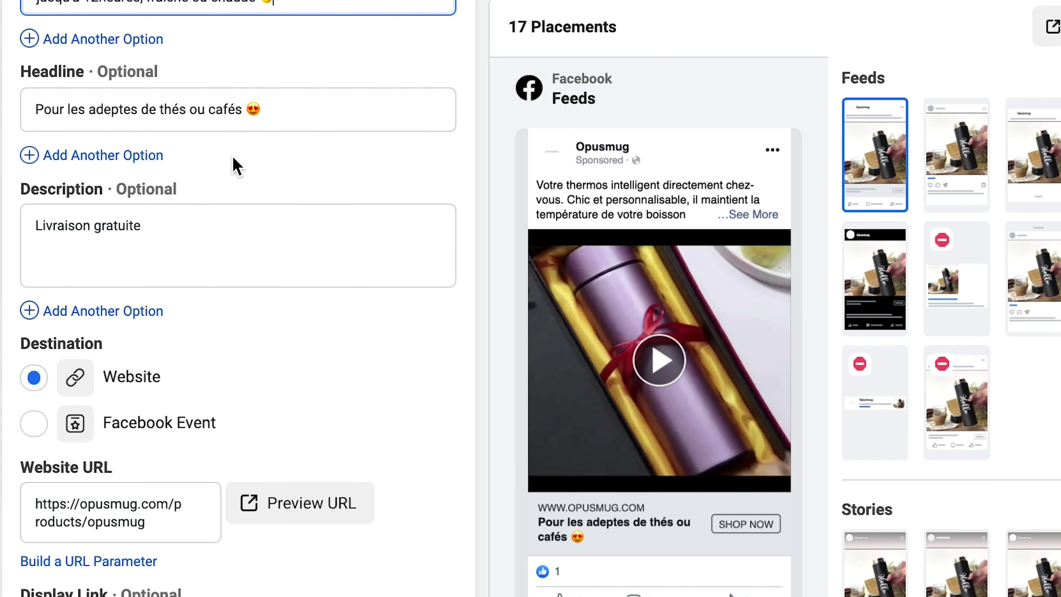
scroll(236, 166, up, 3)
scroll(211, 455, down, 3)
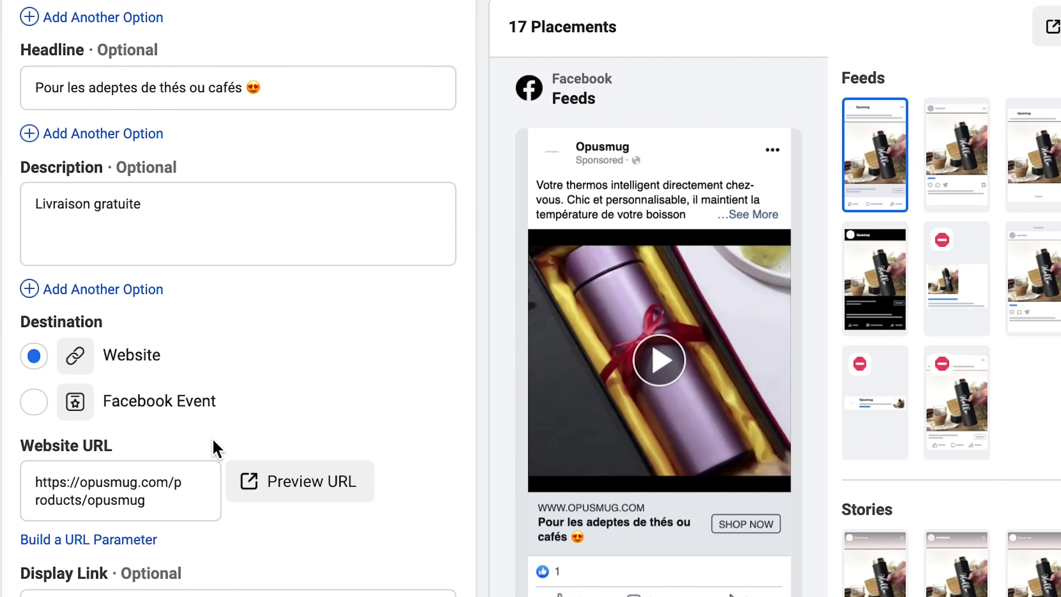
scroll(209, 457, up, 8)
mouse_move(767, 57)
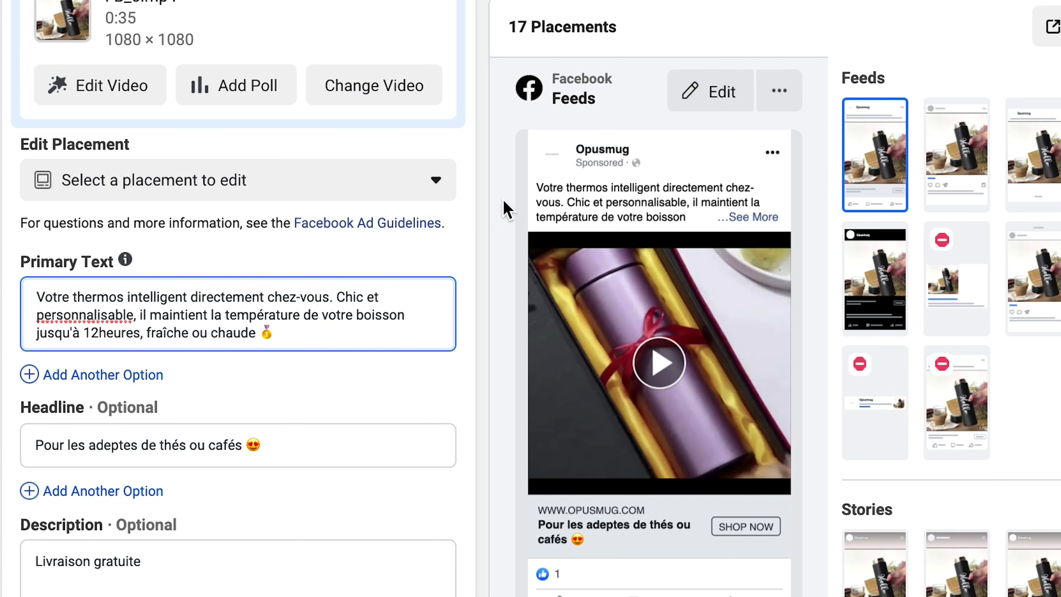
click(1051, 33)
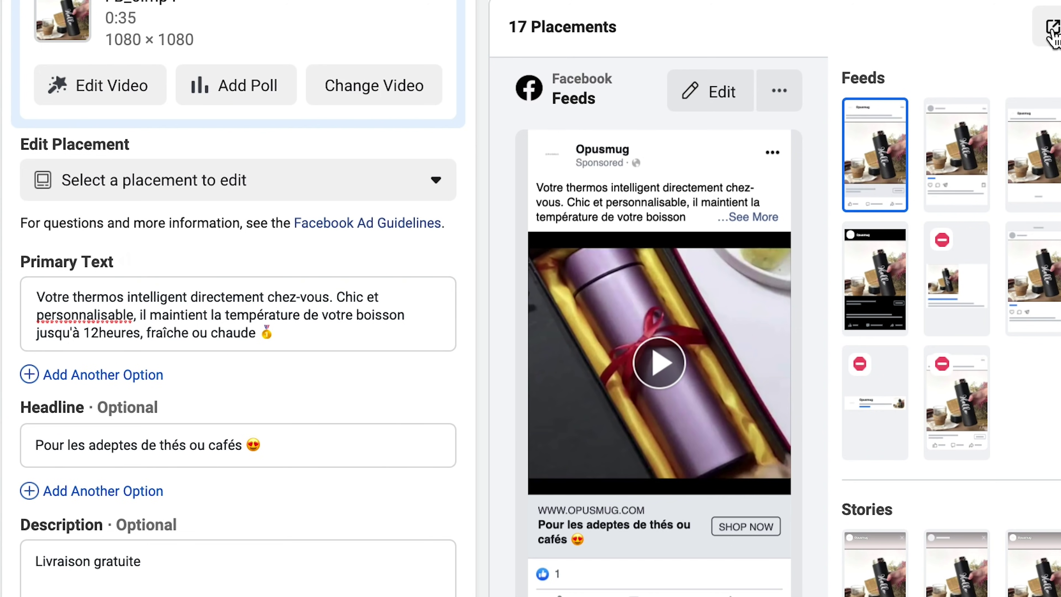
click(1052, 32)
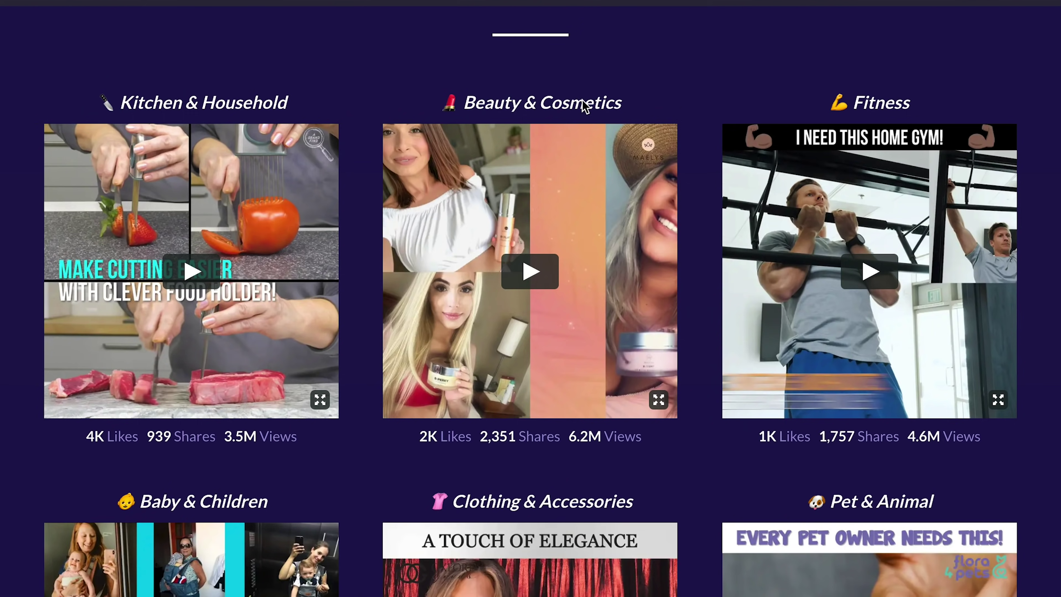
Step: Browse the website's video ad examples by product category and play the Kitchen & Household sample
scroll(623, 89, down, 5)
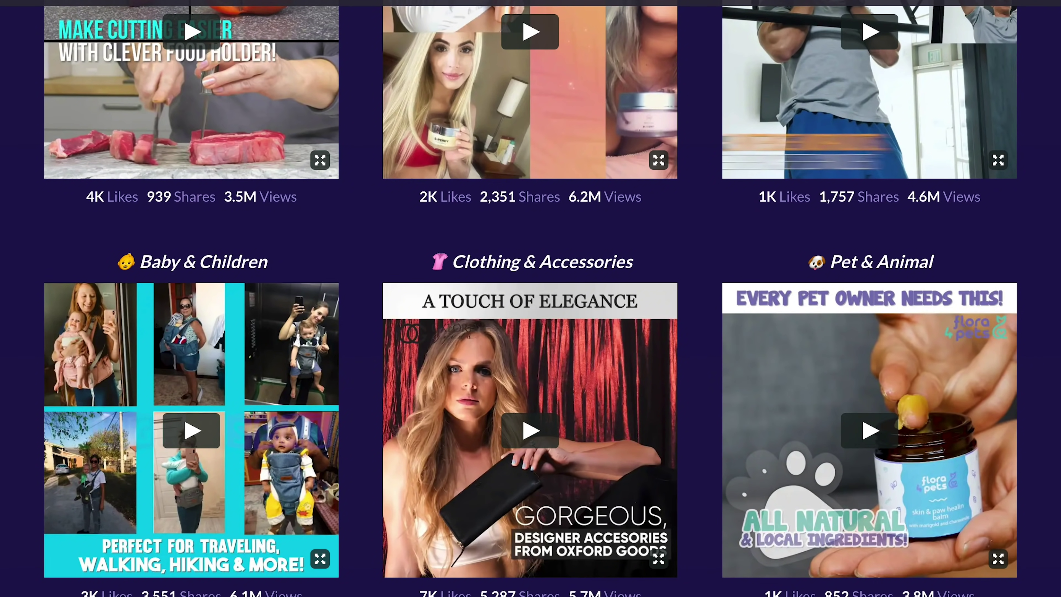
scroll(785, 299, down, 4)
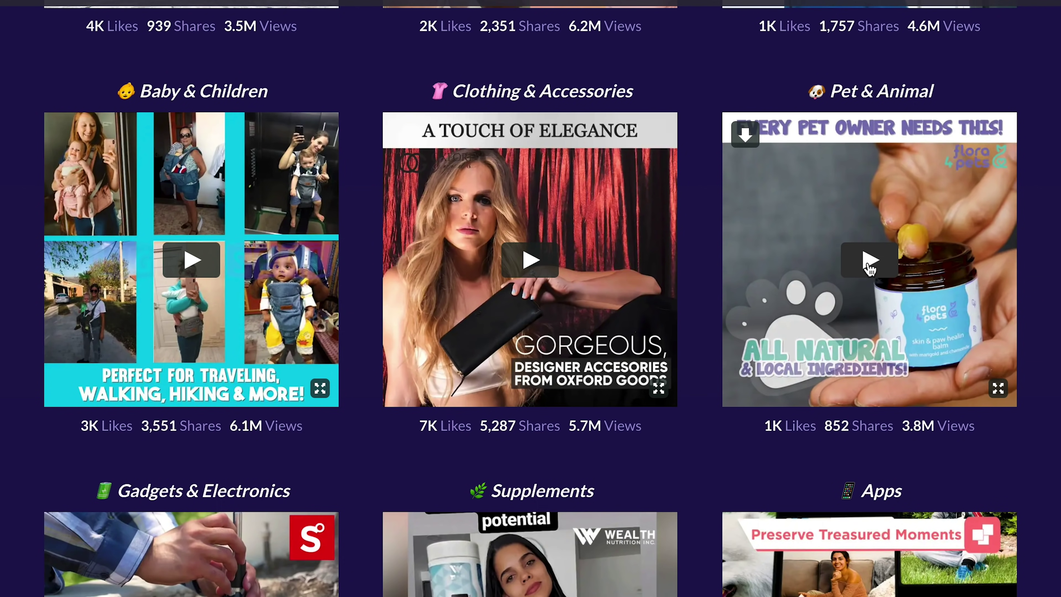
scroll(345, 301, up, 11)
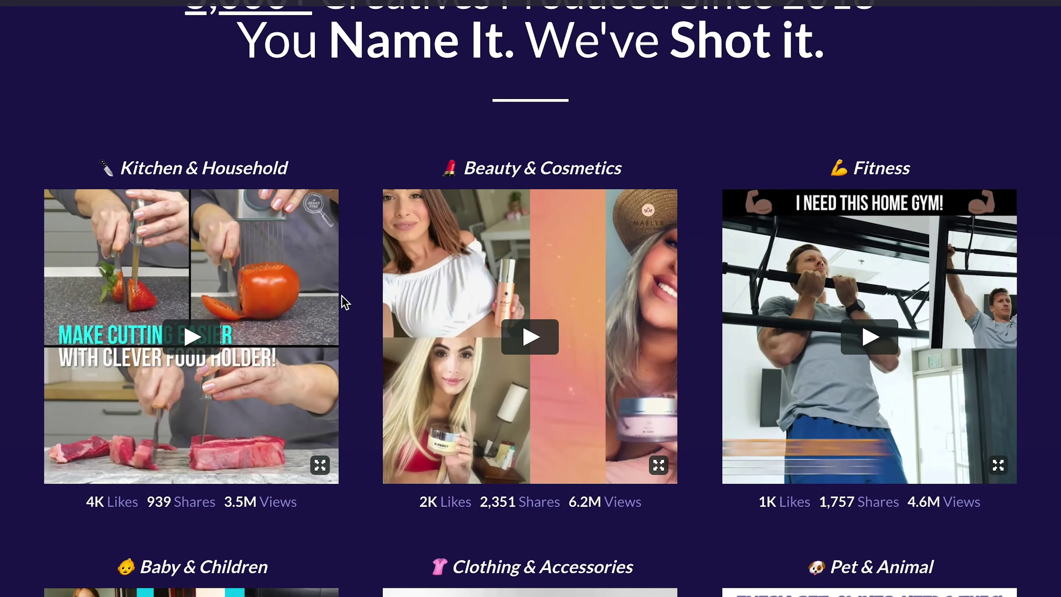
click(192, 337)
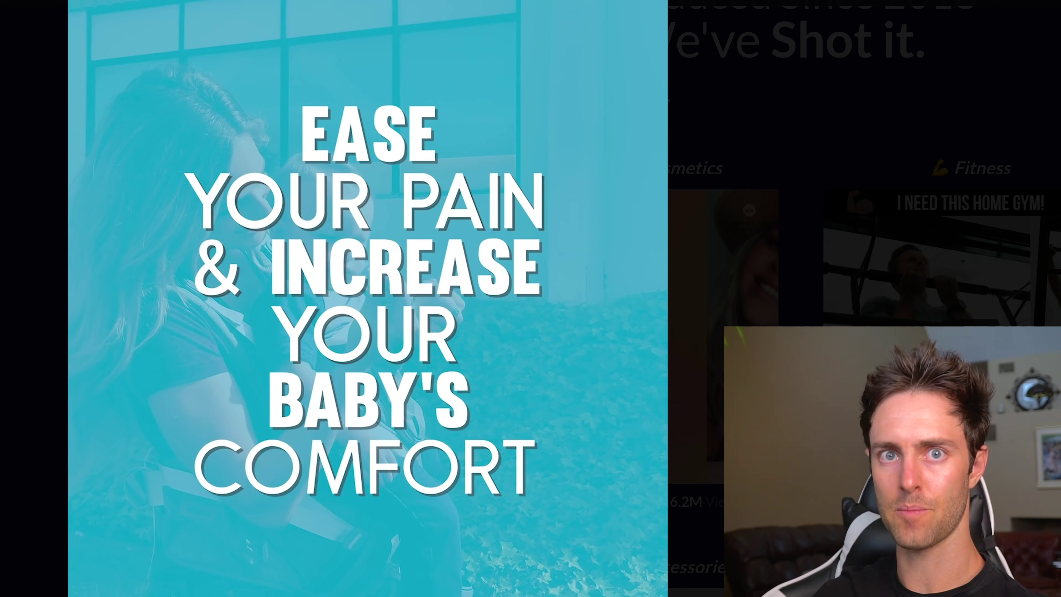
click(1, 345)
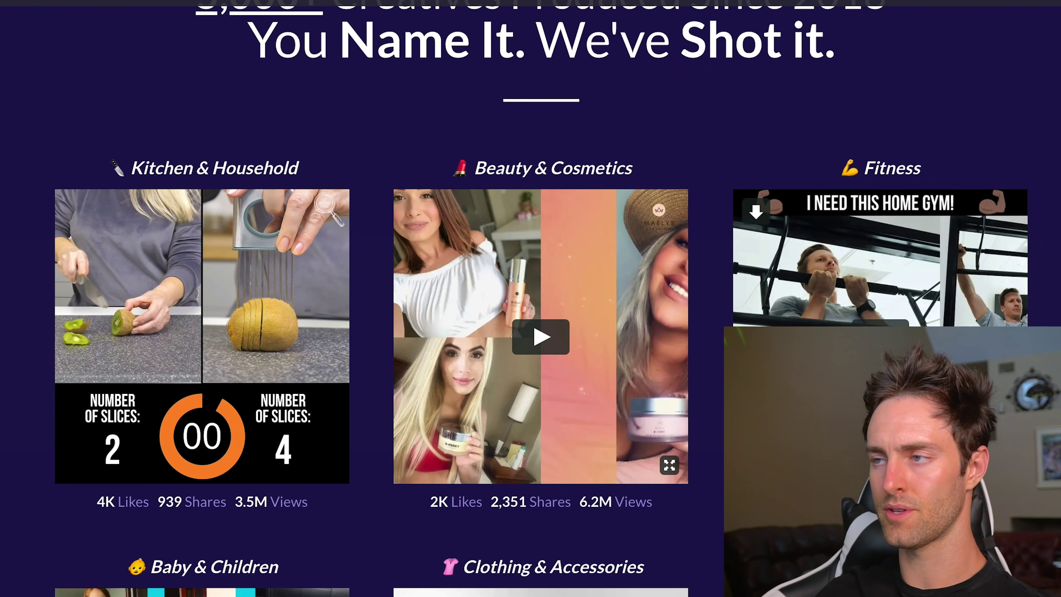
scroll(576, 360, down, 7)
scroll(372, 298, down, 5)
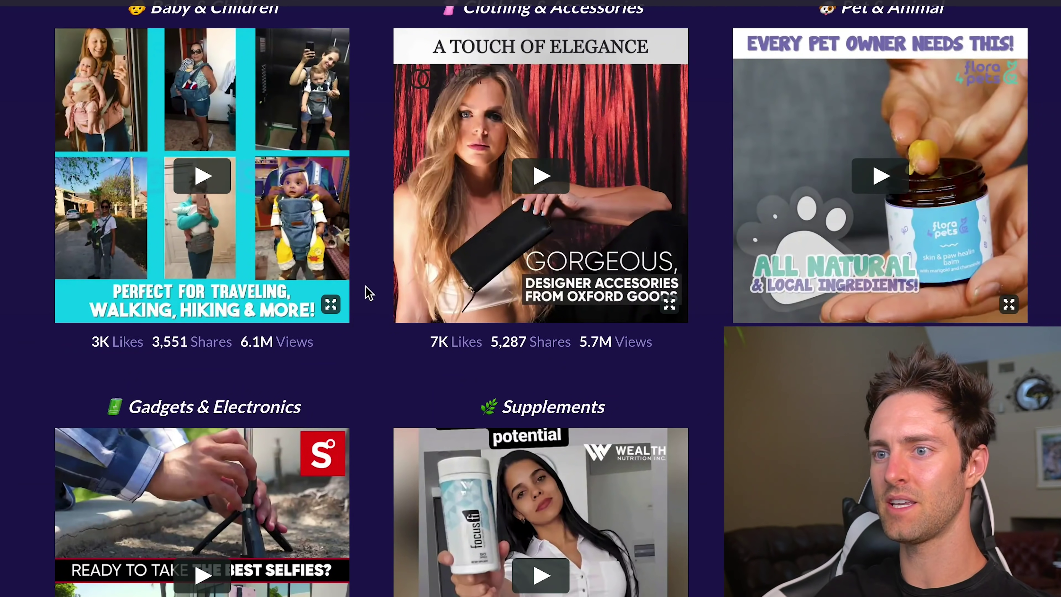
scroll(375, 302, down, 9)
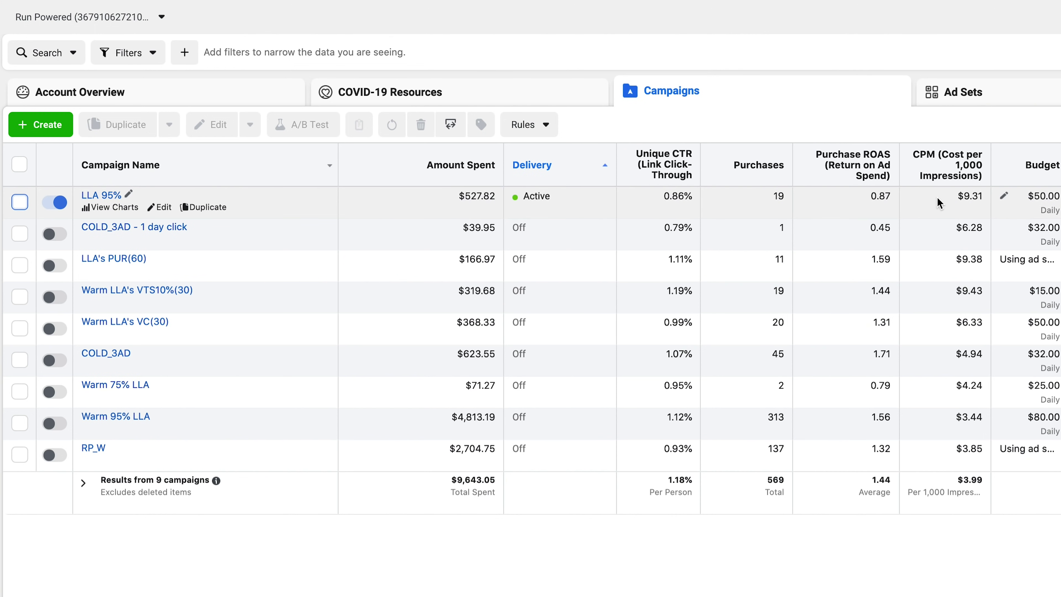
Step: Highlight the campaigns' average purchase ROAS and that of LLA's PUR(60), and open the latter's ad sets
drag(803, 479, 888, 479)
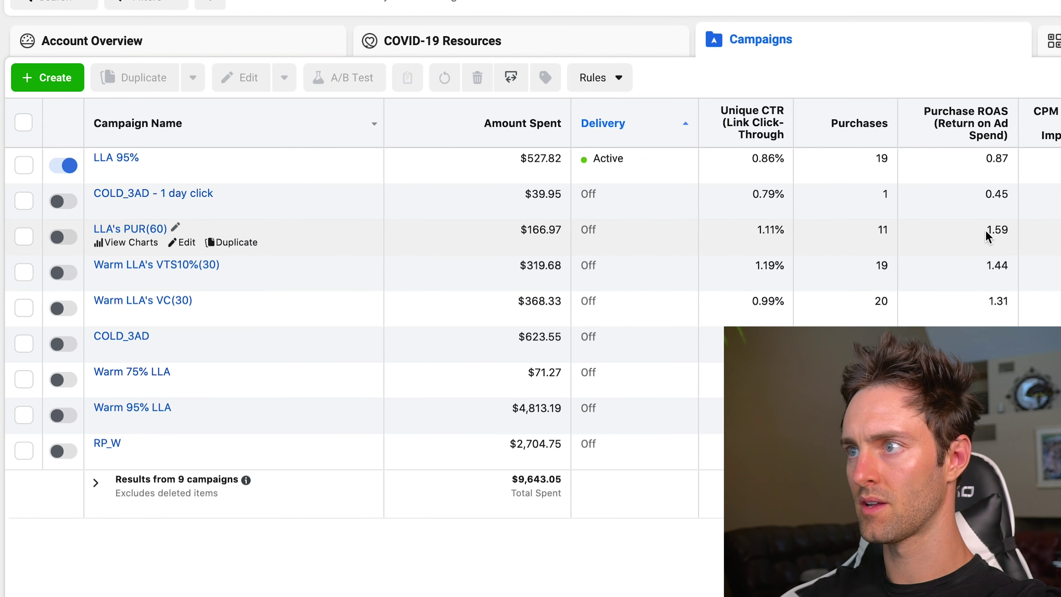
double_click(1005, 231)
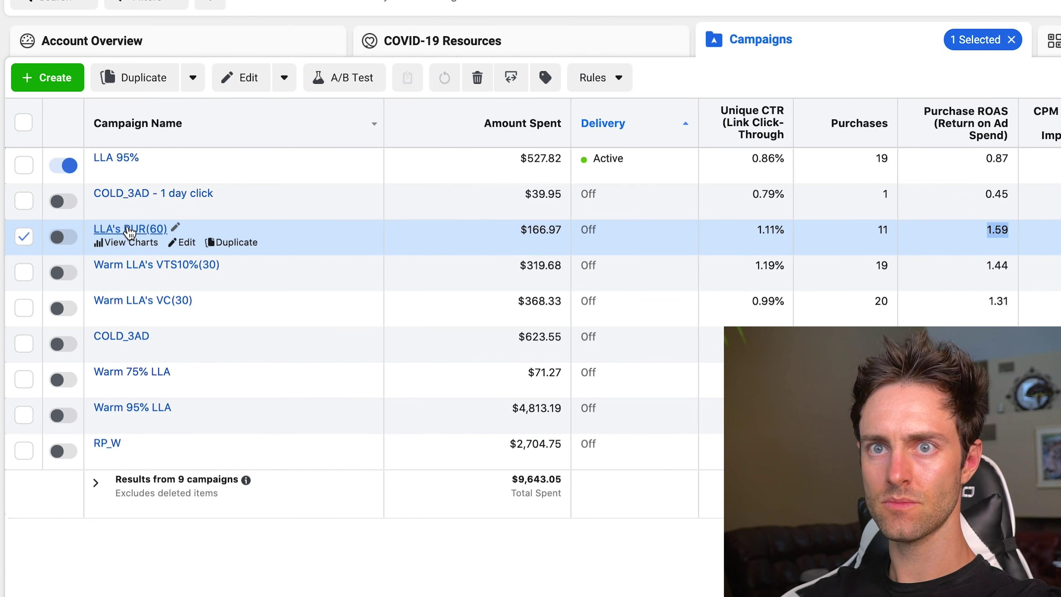
click(128, 230)
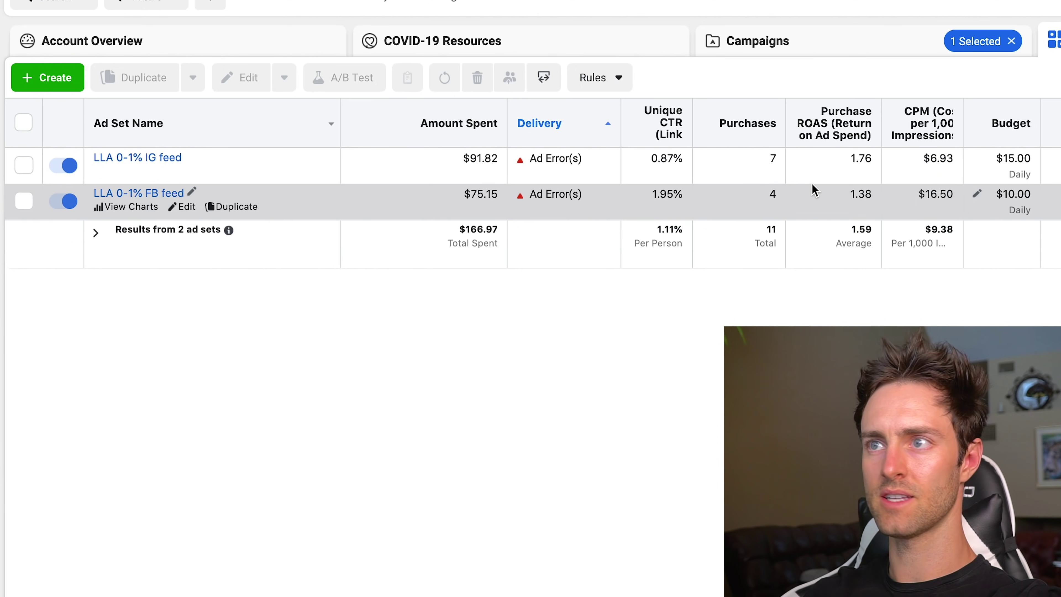
Step: Return to the campaign list and open the LLA 95% campaign
click(877, 51)
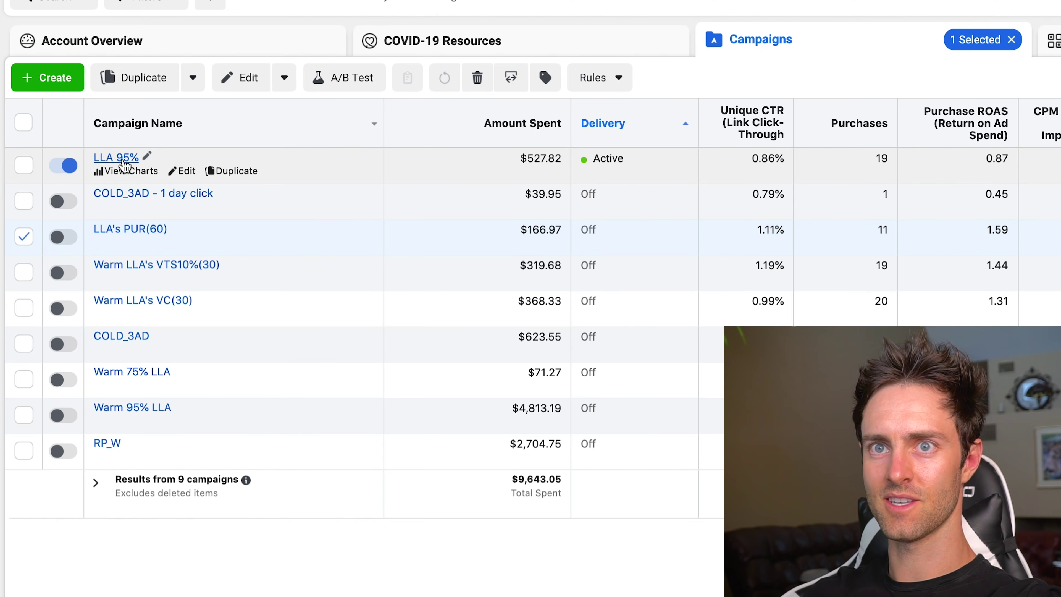
click(134, 158)
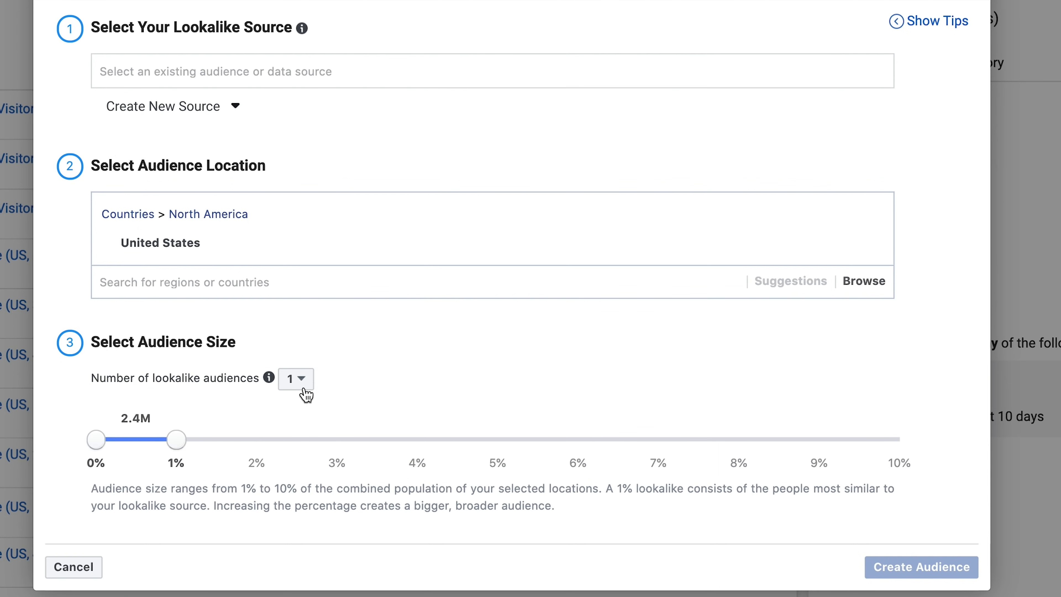
Step: Set the number of lookalike audiences to 6 and extend the upper end of the audience size range to 10%
click(300, 380)
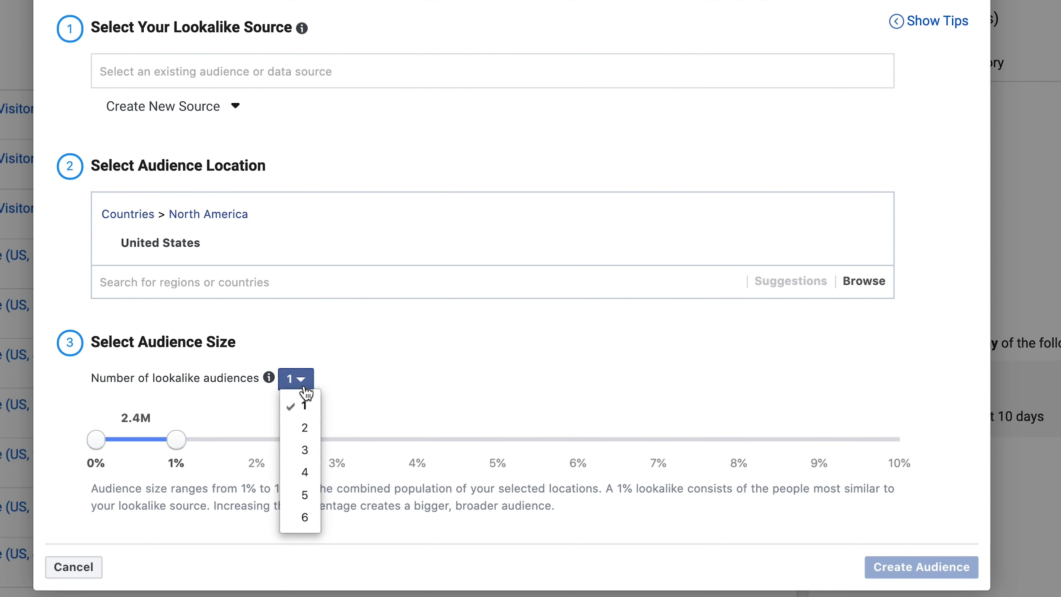
click(311, 520)
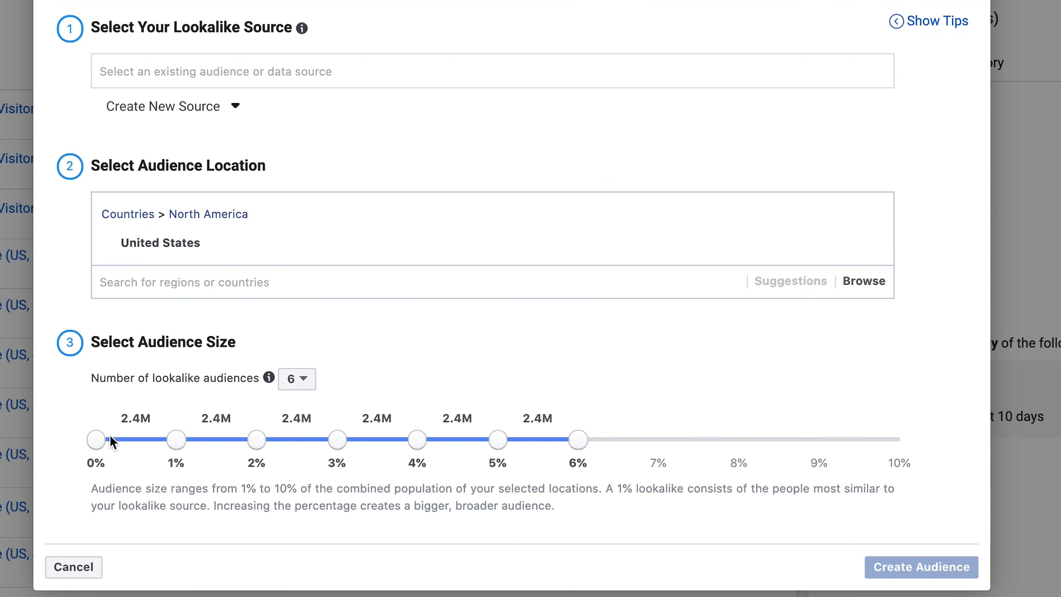
drag(580, 443, 892, 443)
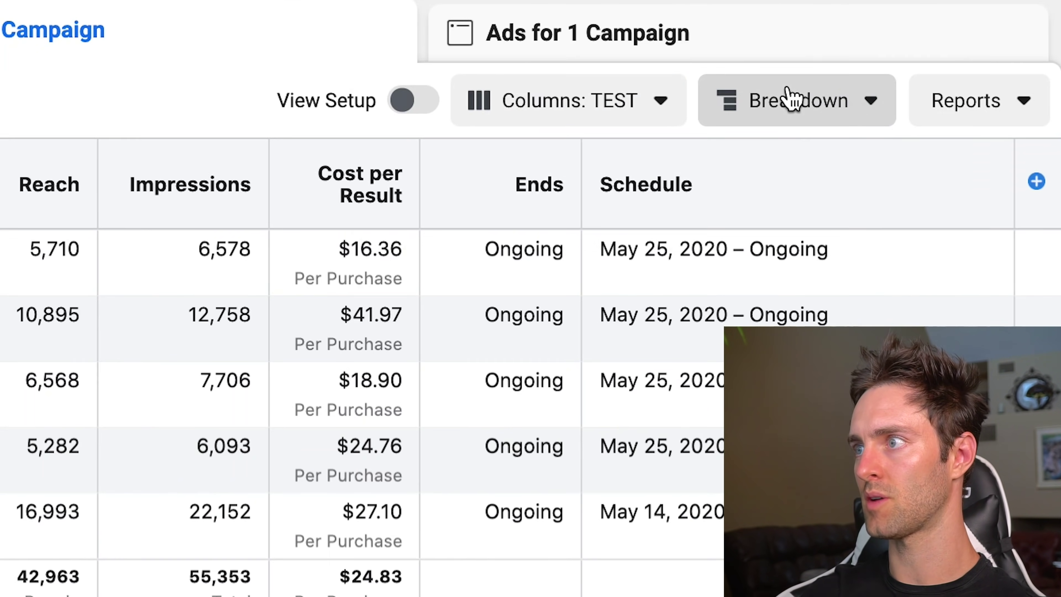
Step: Break down the campaign's ad sets by platform and highlight the Instagram and Facebook spend under the 7-10% ad set
click(796, 100)
mouse_move(484, 165)
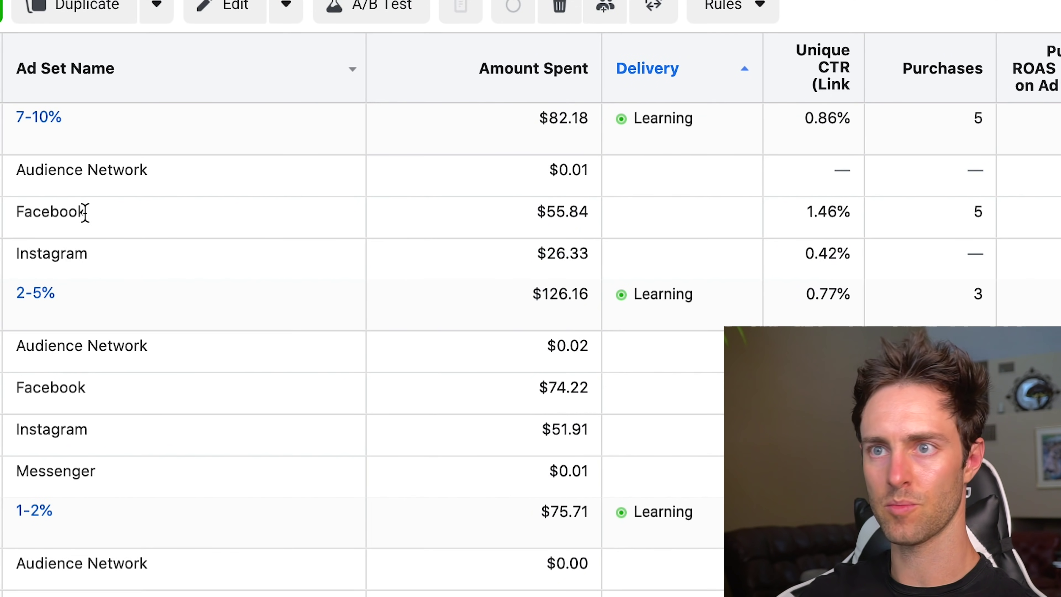
drag(538, 253, 603, 253)
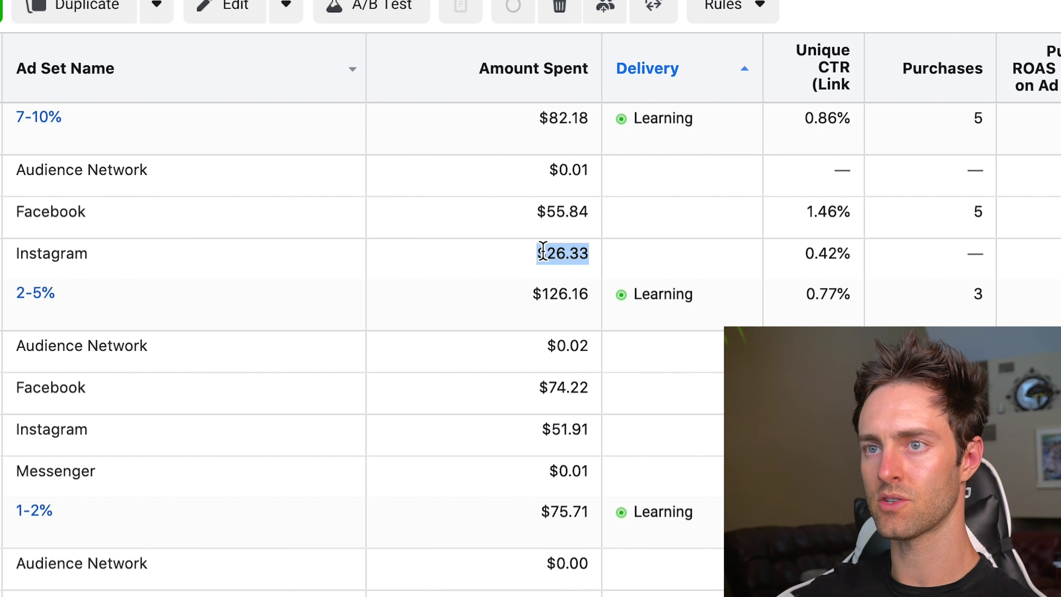
drag(546, 211, 589, 211)
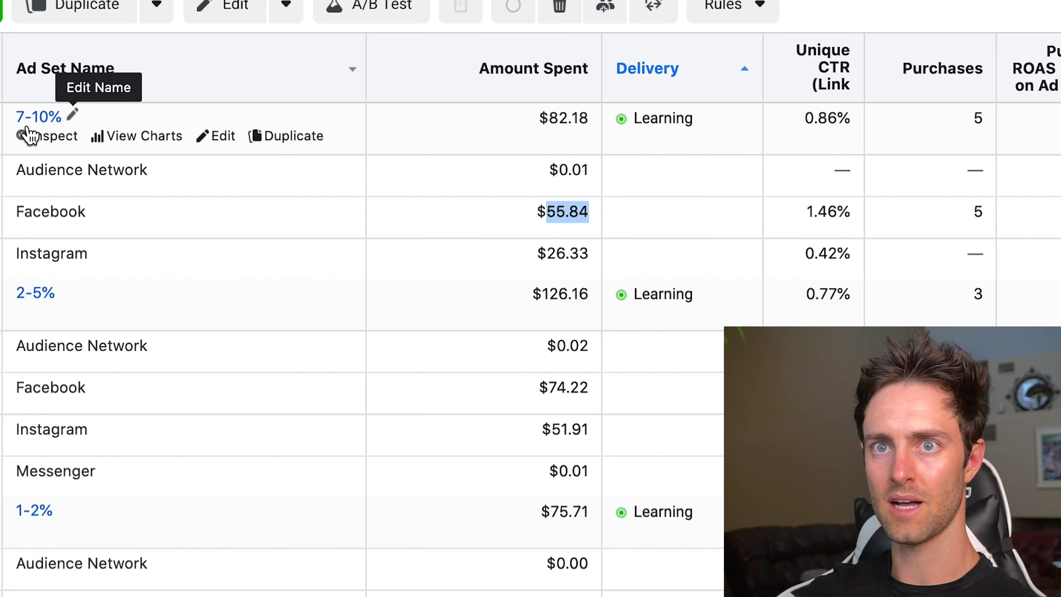